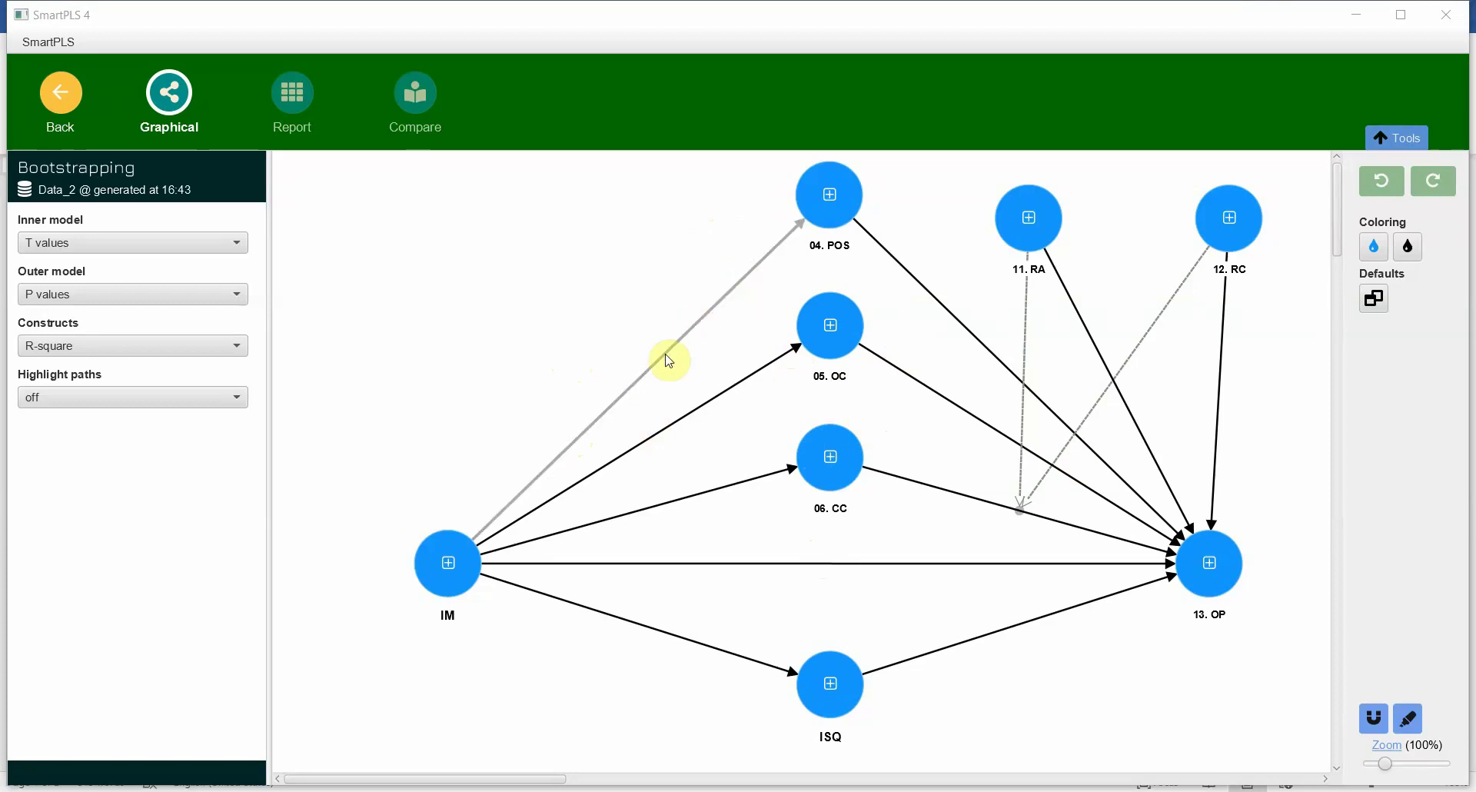
Step: Inspect the IM -> 04. POS path, another IM path and the IM construct, then return to Word
left_click(644, 389)
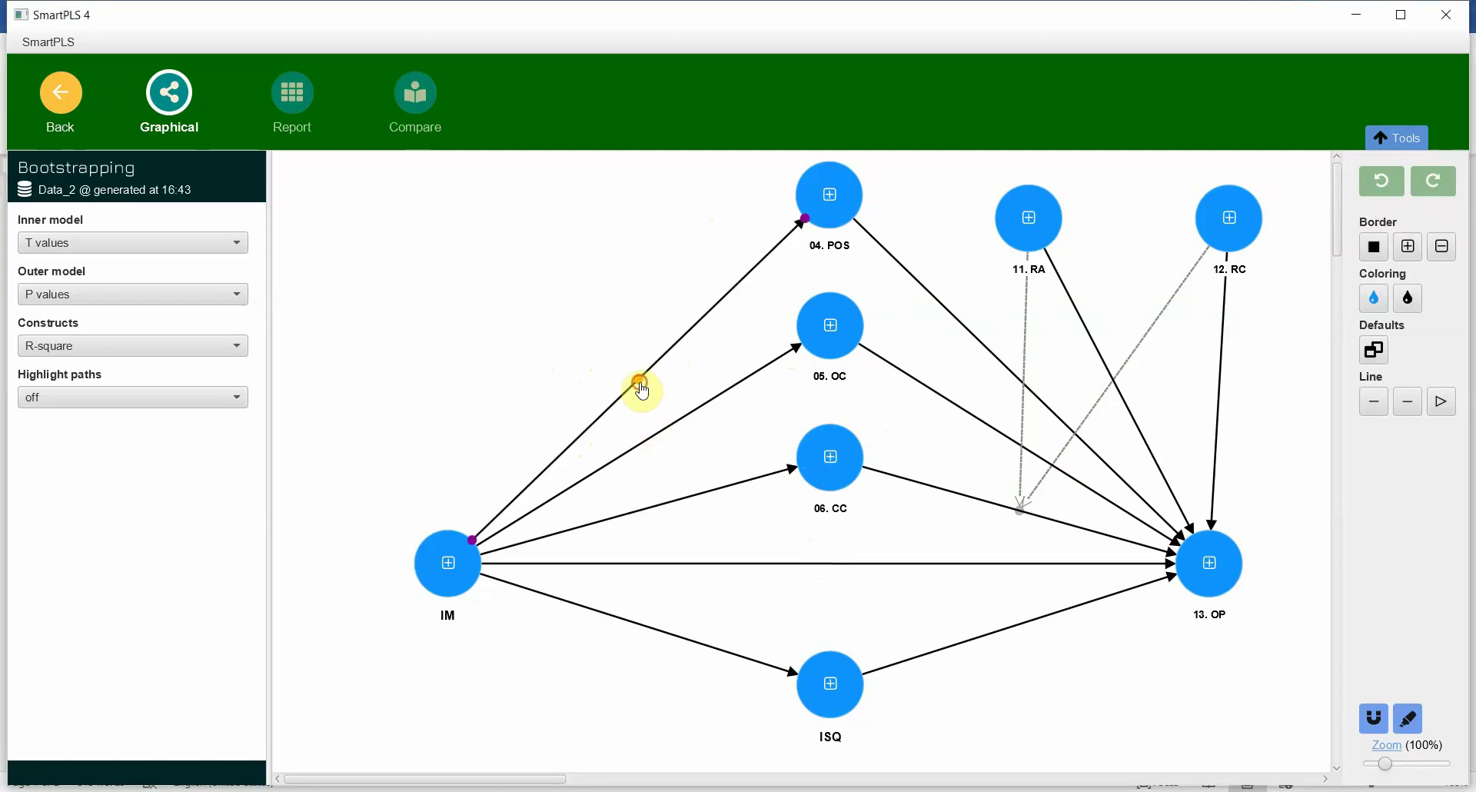
left_click(672, 425)
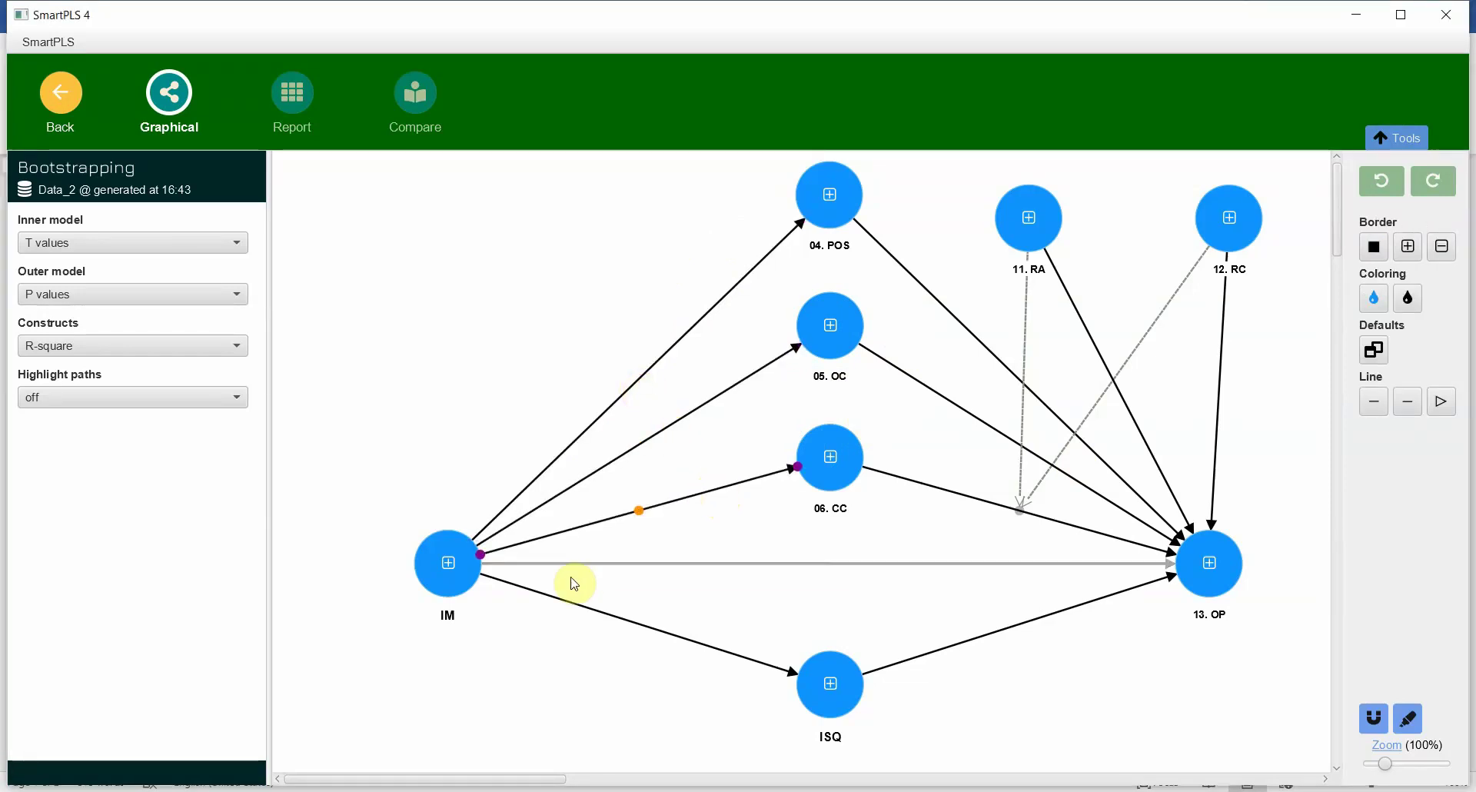
left_click(467, 568)
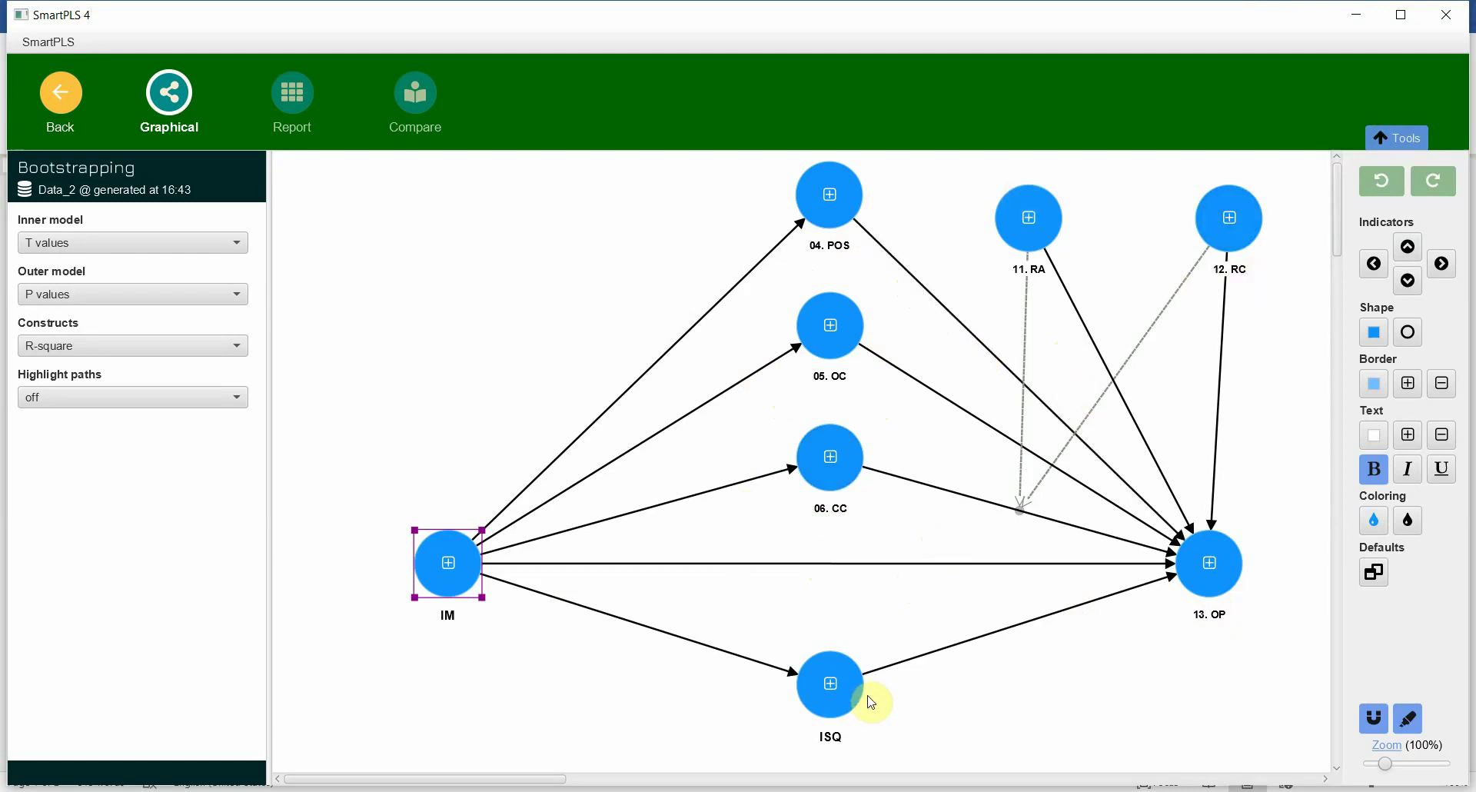
key("alt+Tab")
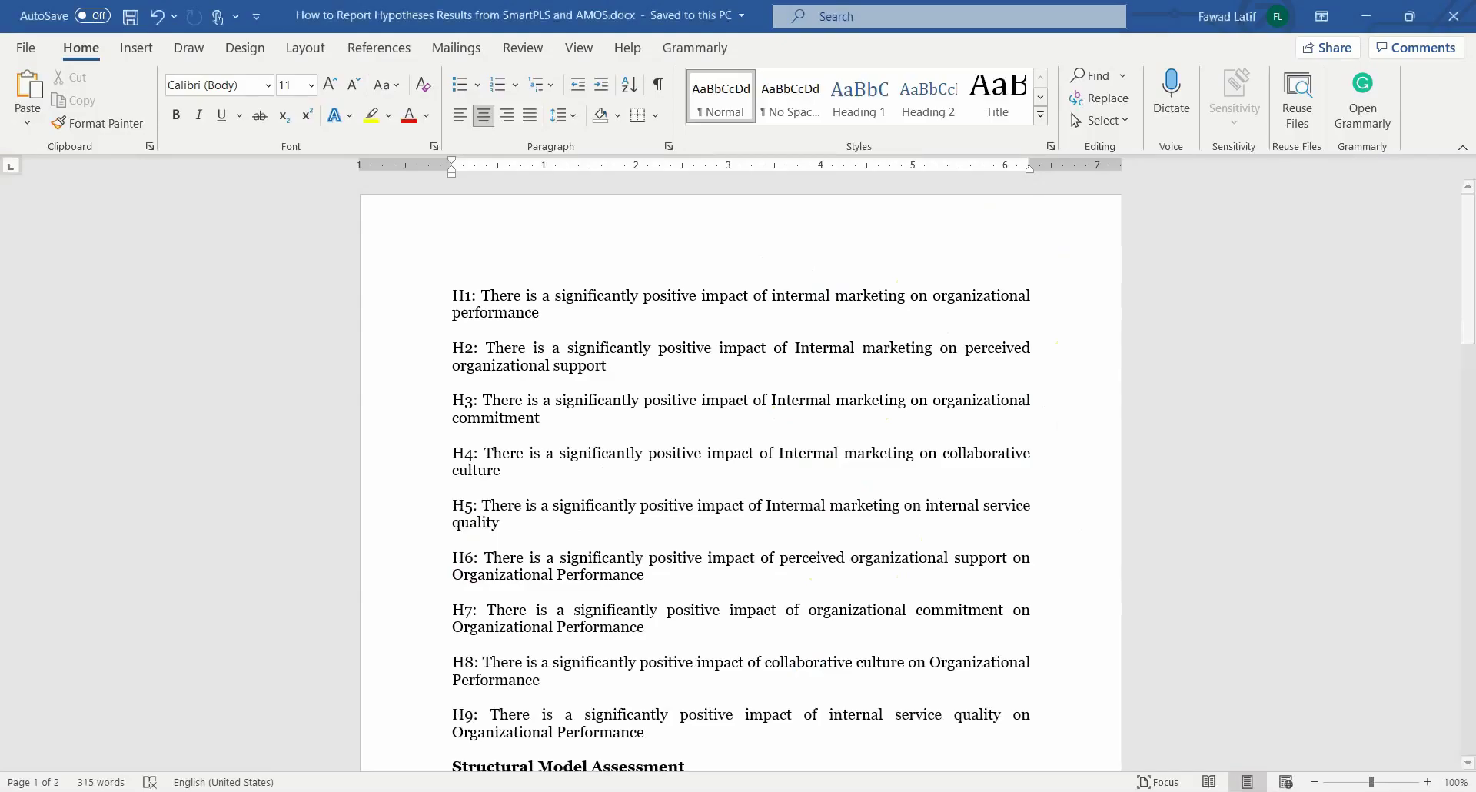
Step: Select hypotheses H1–H9 and enlarge the page zoom to 120% for reading
left_click(507, 312)
left_click_drag(423, 305, 768, 731)
scroll(622, 424, "down", 2)
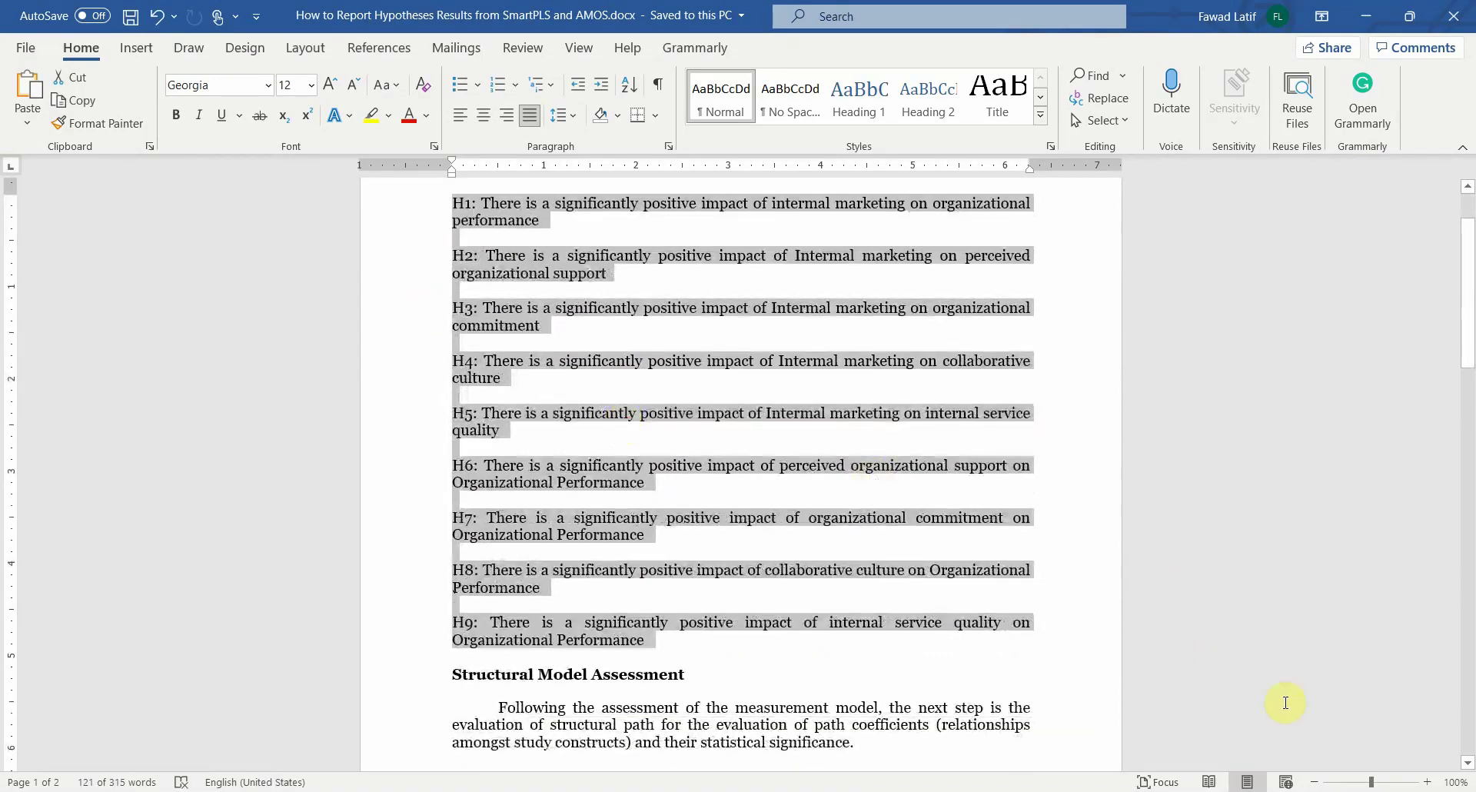
left_click(1426, 781)
left_click(1427, 781)
scroll(1107, 560, "up", 2)
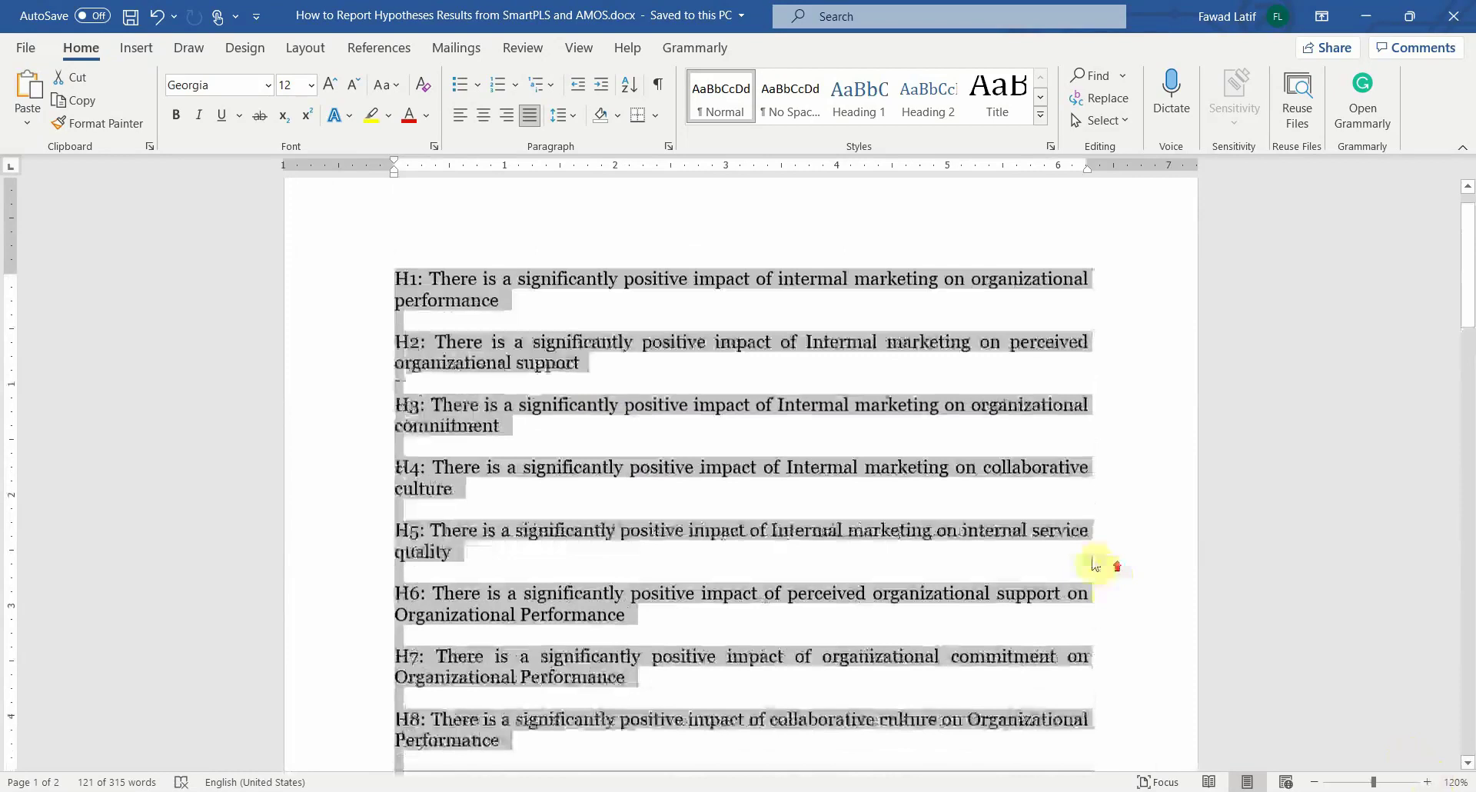
left_click(540, 291)
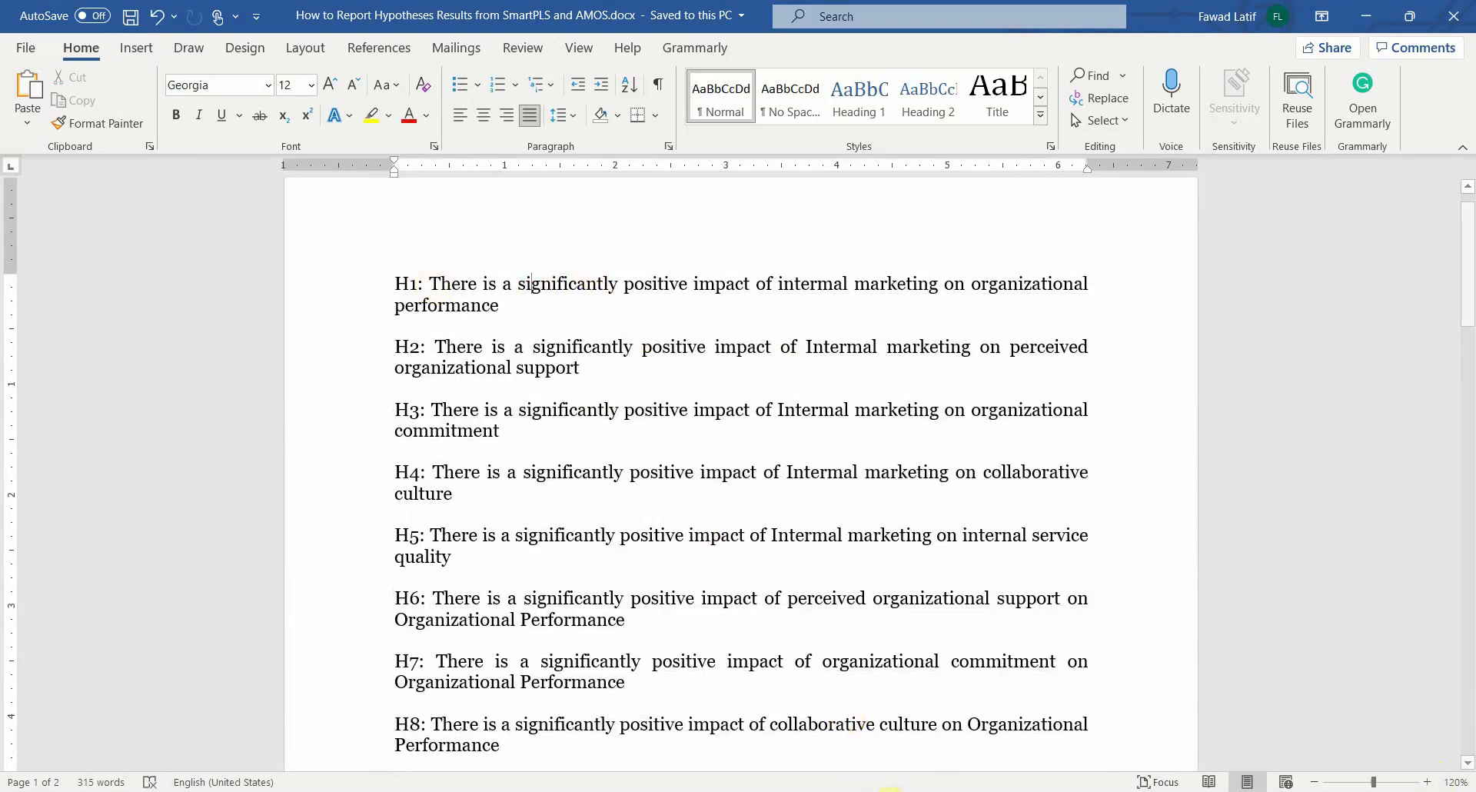
Step: Compare the H1 hypothesis text with the SmartPLS model, then scroll down to Structural Model Assessment
triple_click(508, 307)
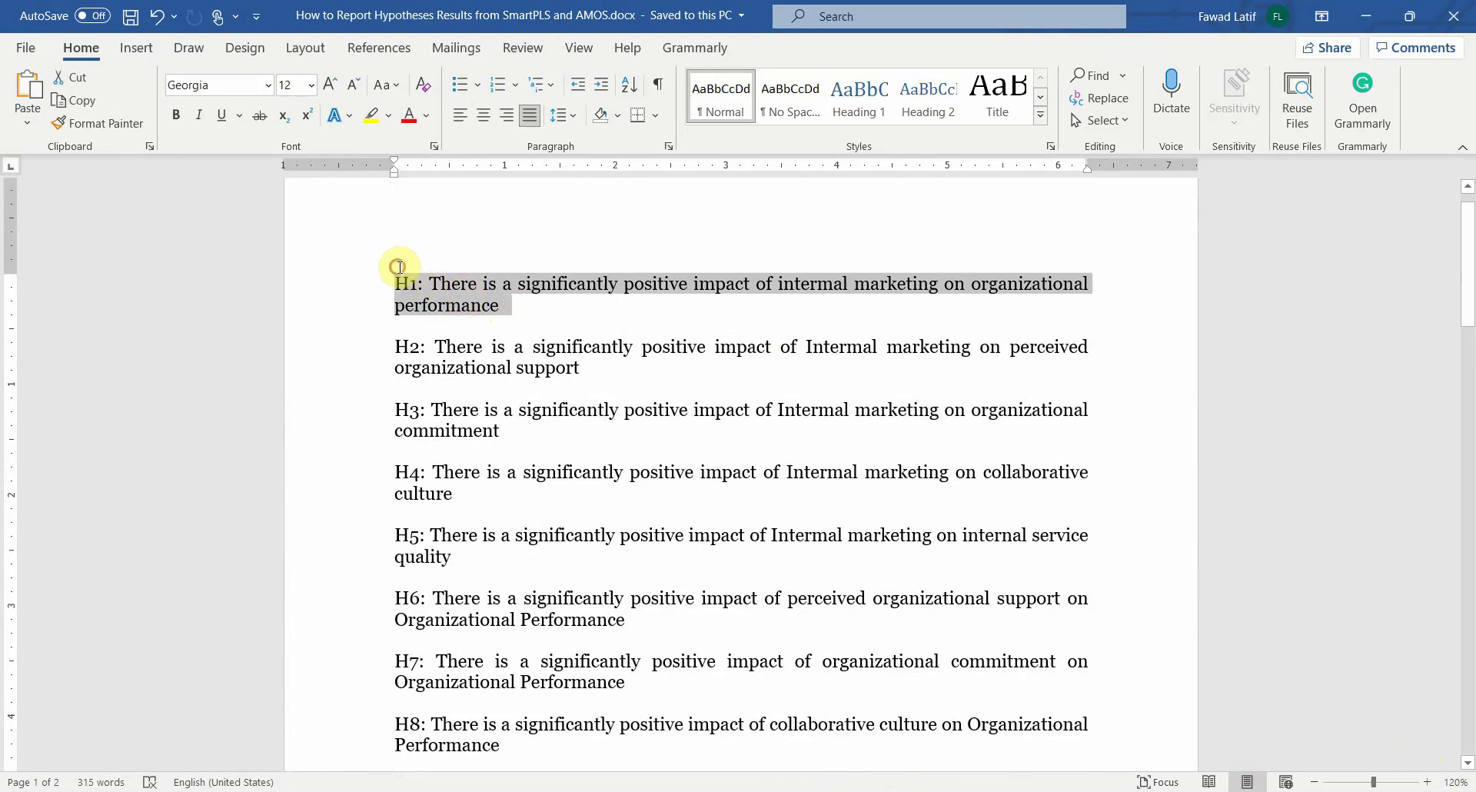
key("alt+Tab")
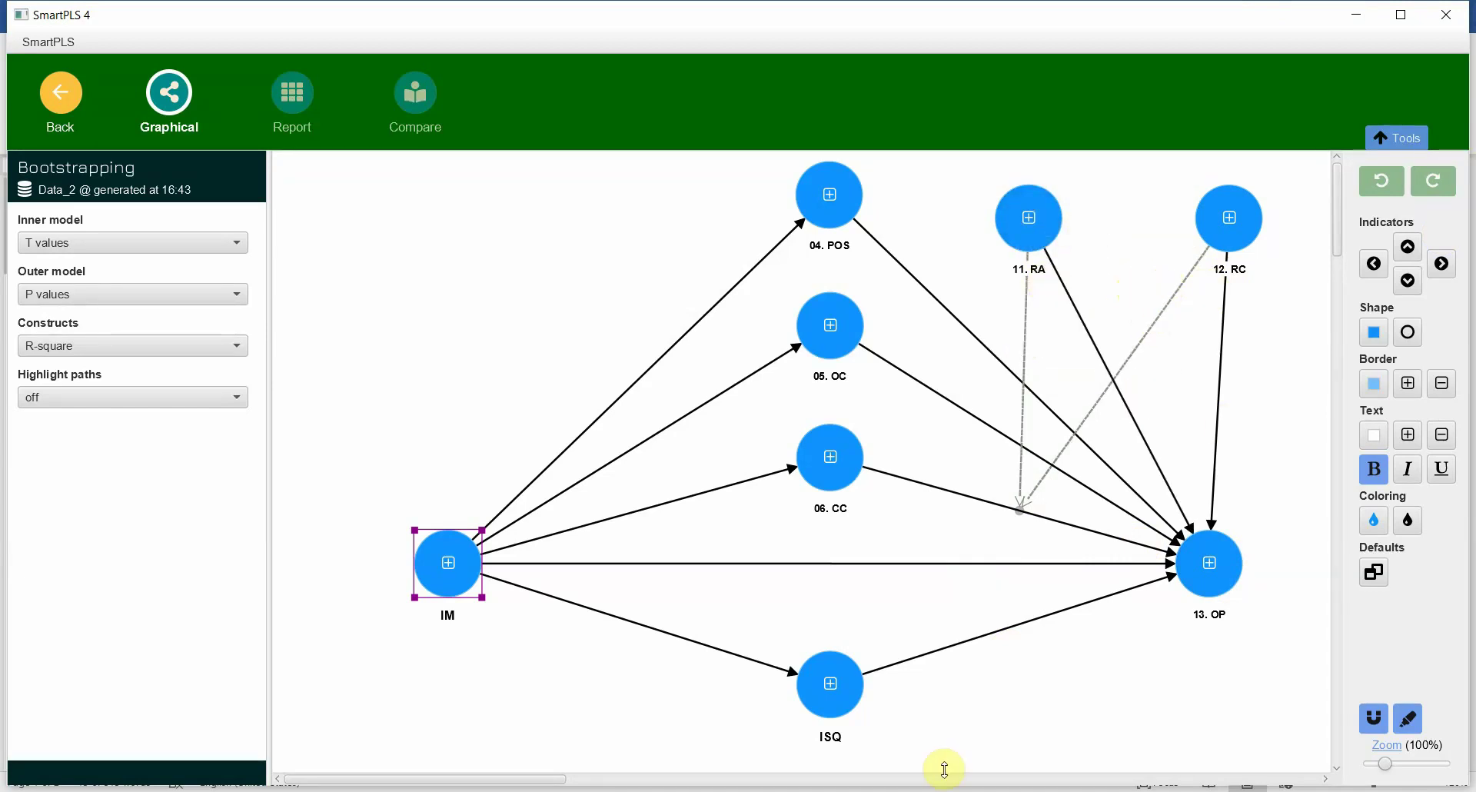
left_click(973, 789)
left_click(508, 312)
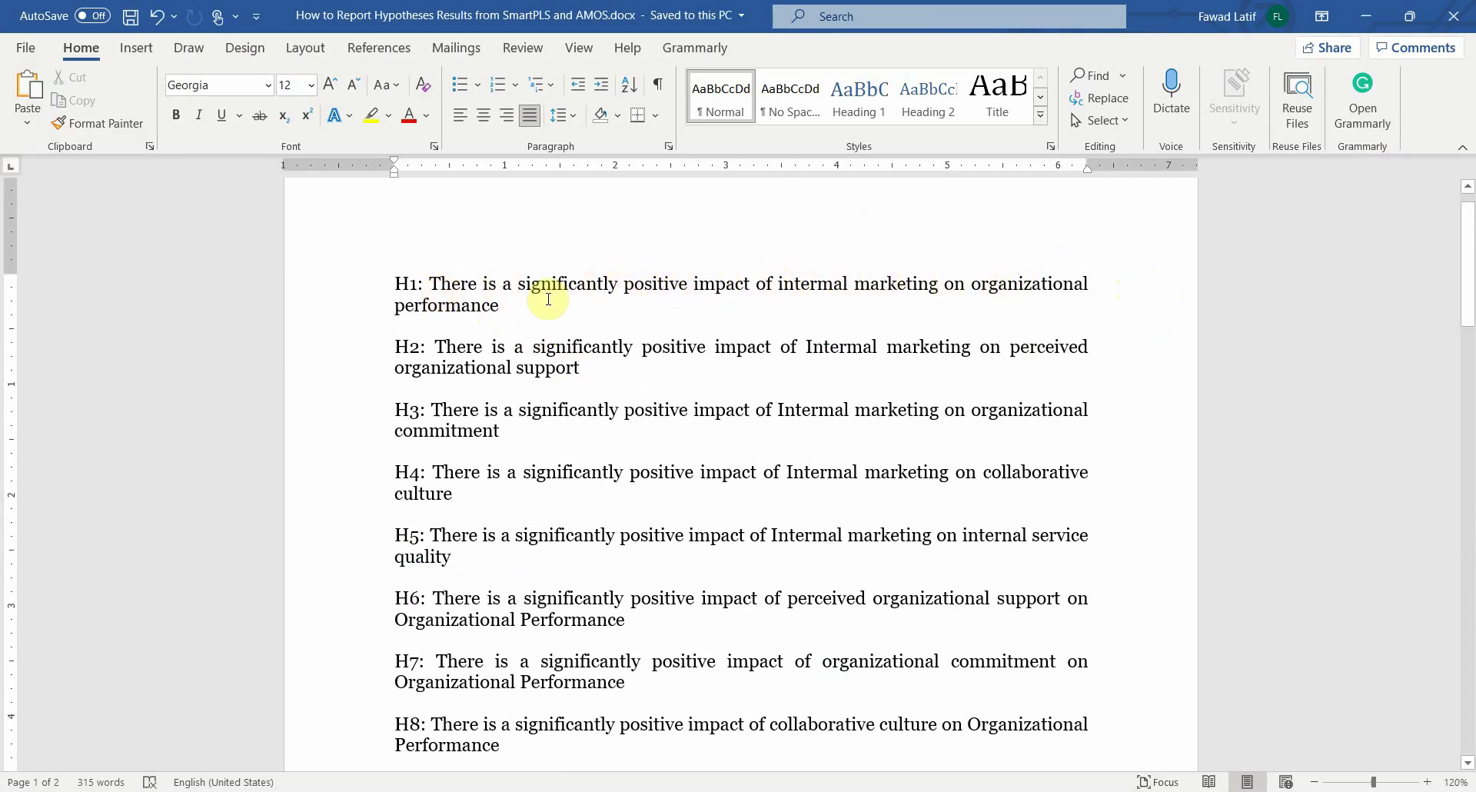
left_click_drag(403, 278, 511, 307)
scroll(478, 315, "down", 10)
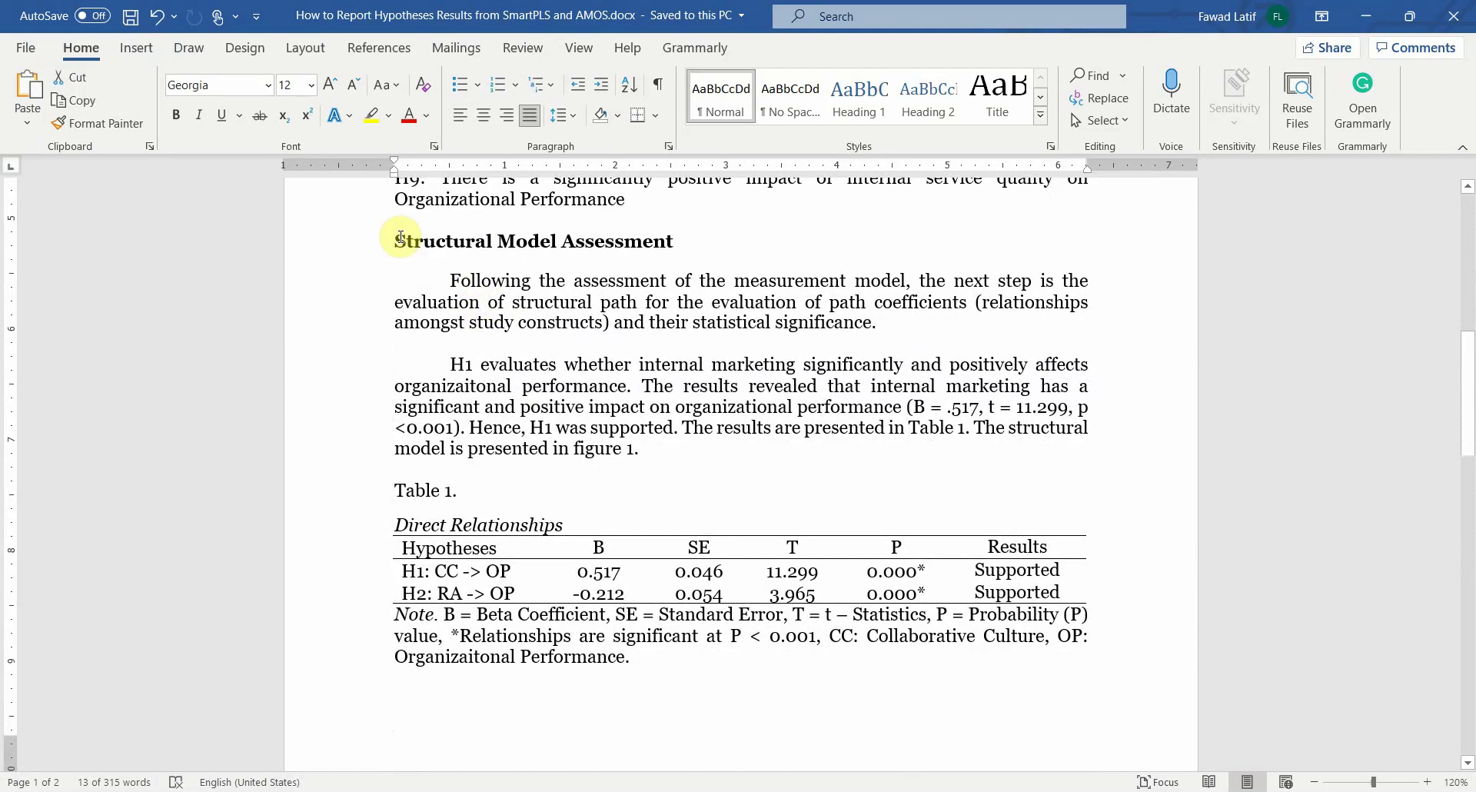
Step: Review the Structural Model Assessment heading and its paragraph introducing structural path evaluation
left_click_drag(393, 238, 669, 241)
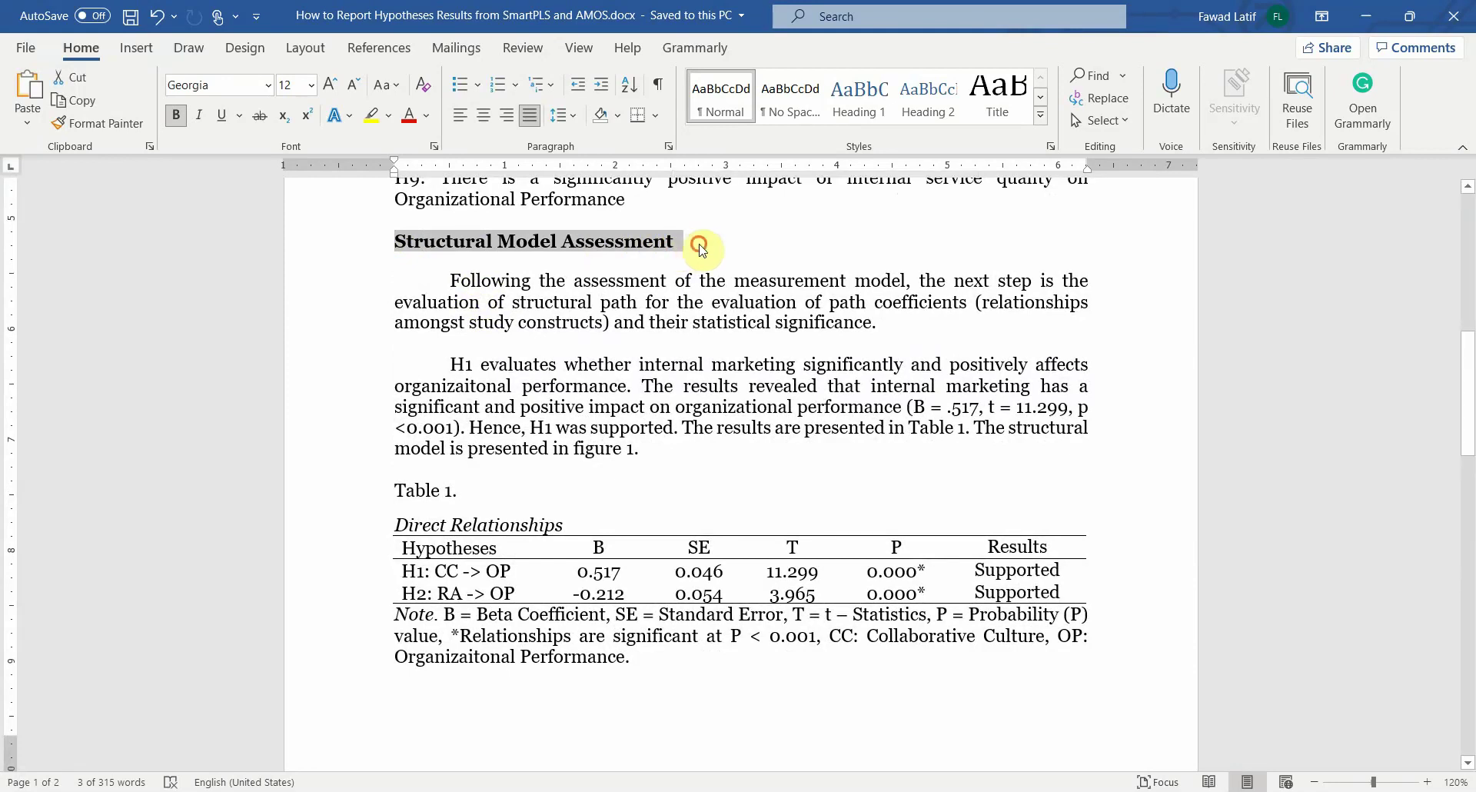
left_click(698, 243)
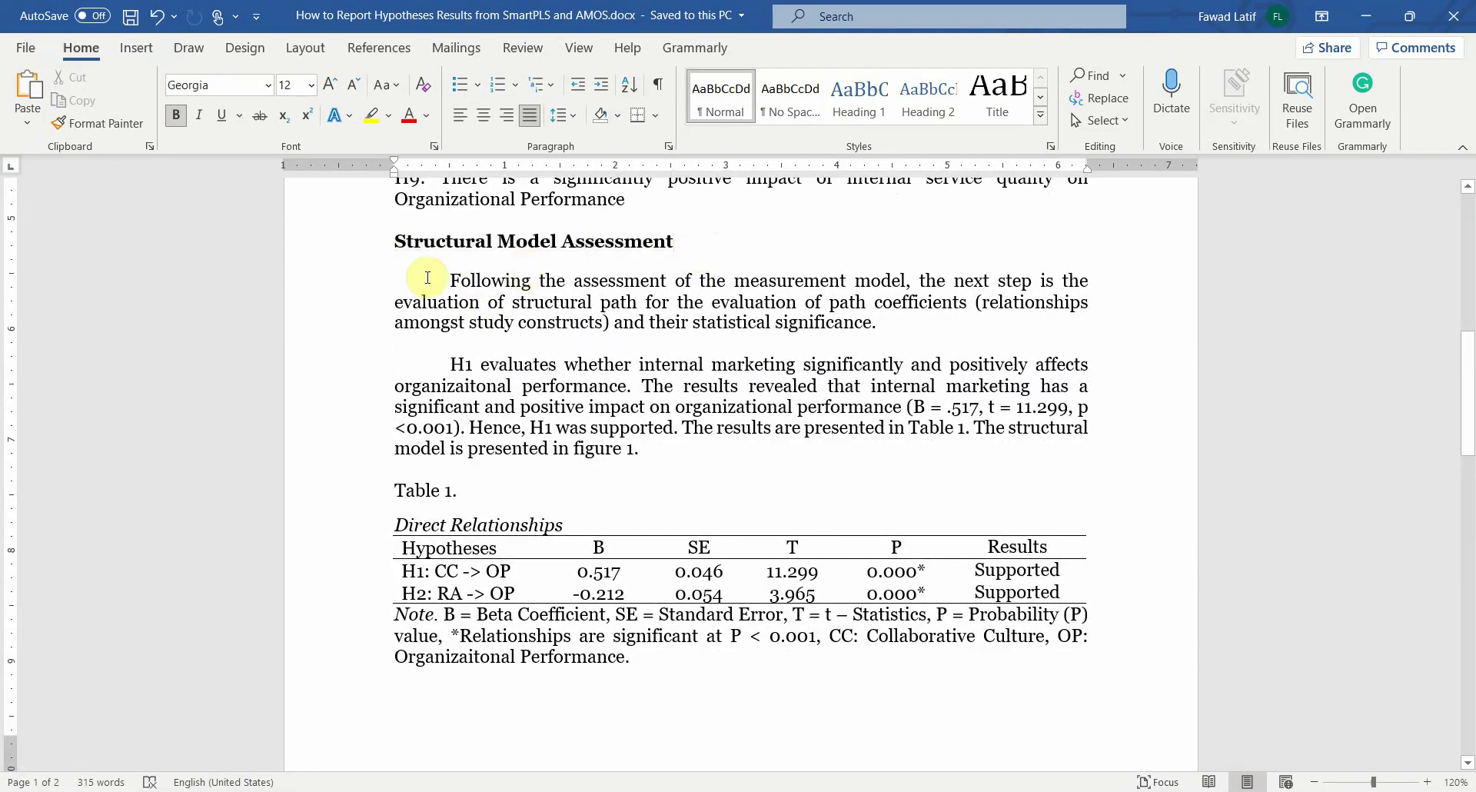
left_click_drag(428, 277, 993, 335)
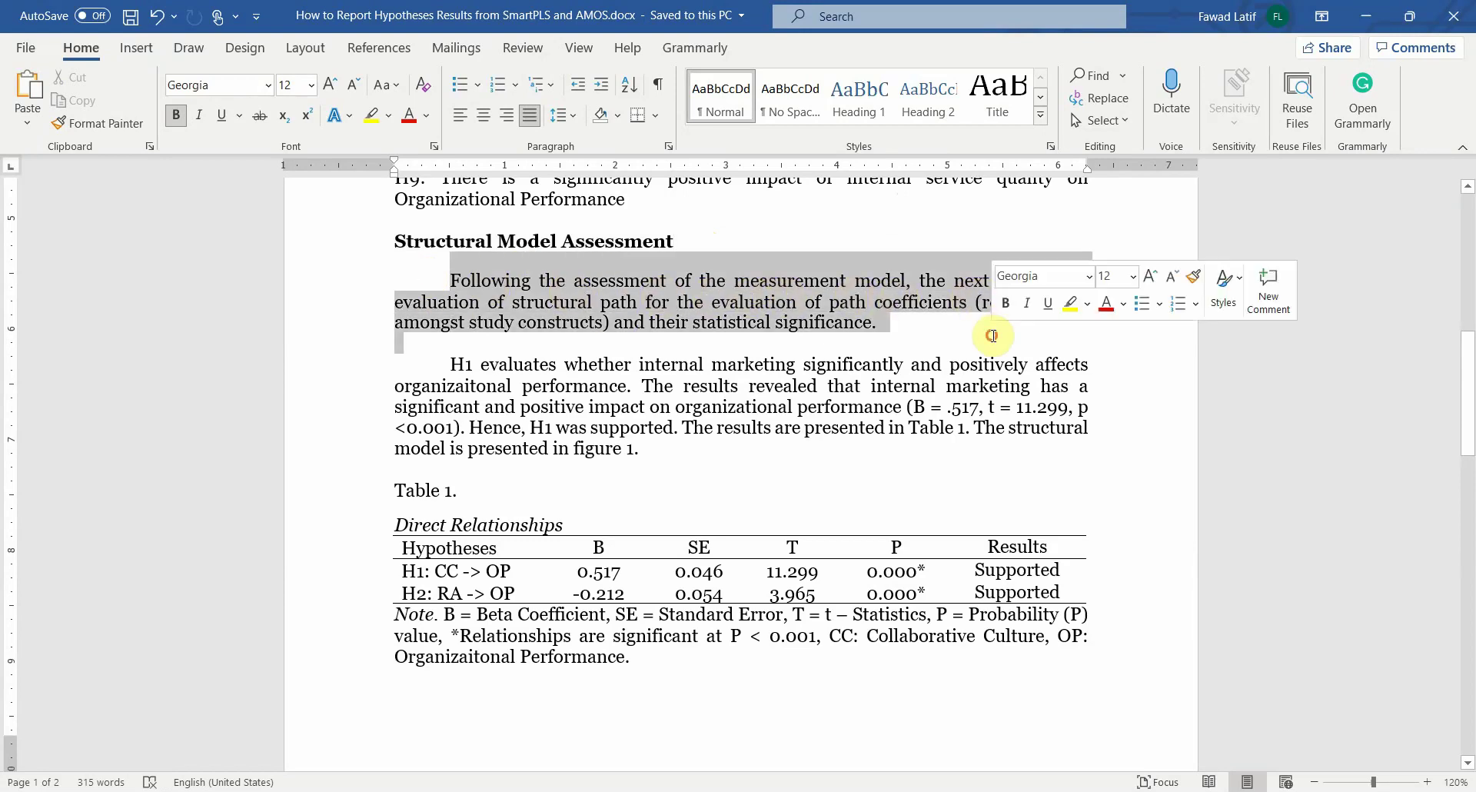
left_click(897, 339)
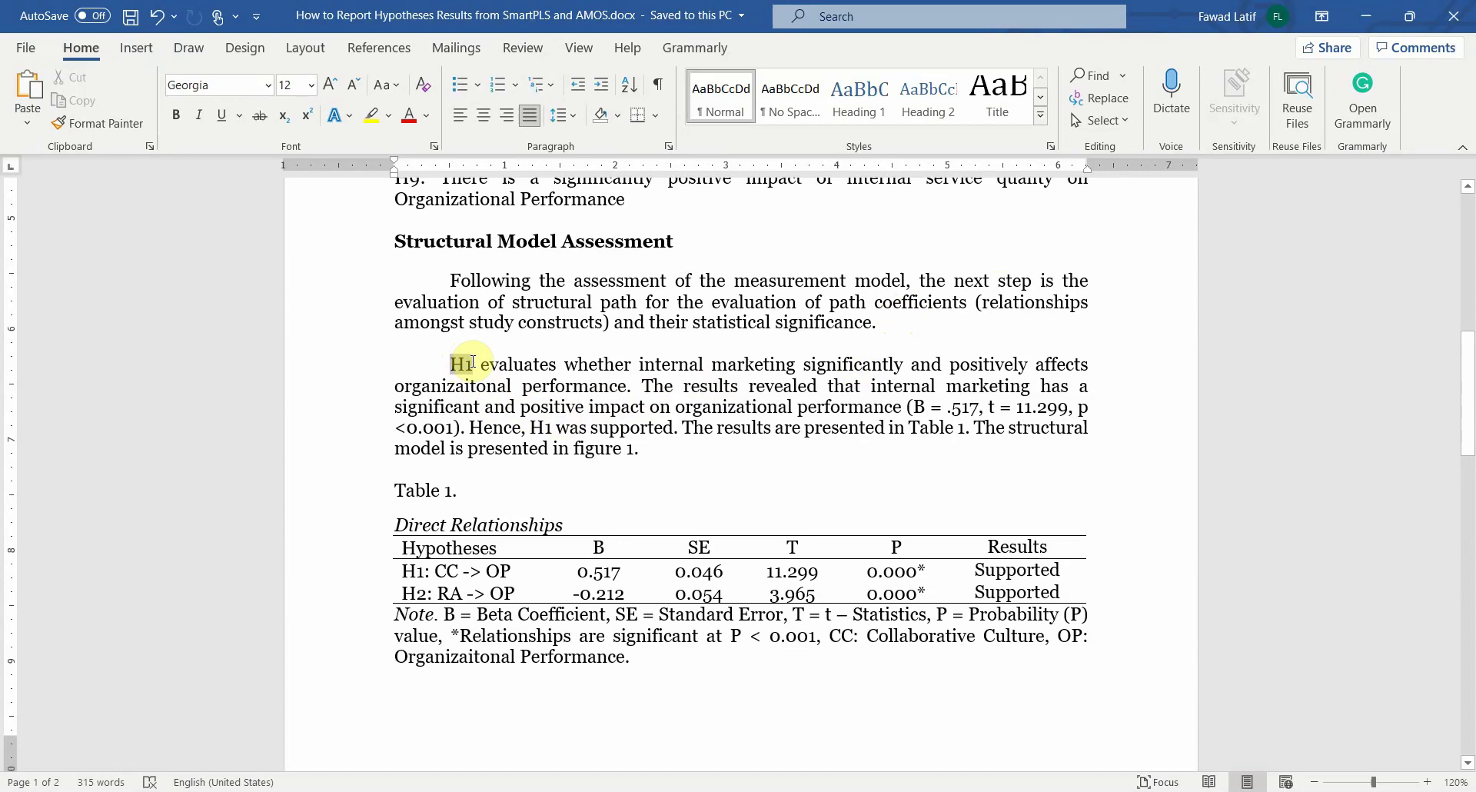
Step: Review the H1 results sentences, place the cursor at the B value, and switch to SmartPLS
left_click_drag(473, 361, 603, 386)
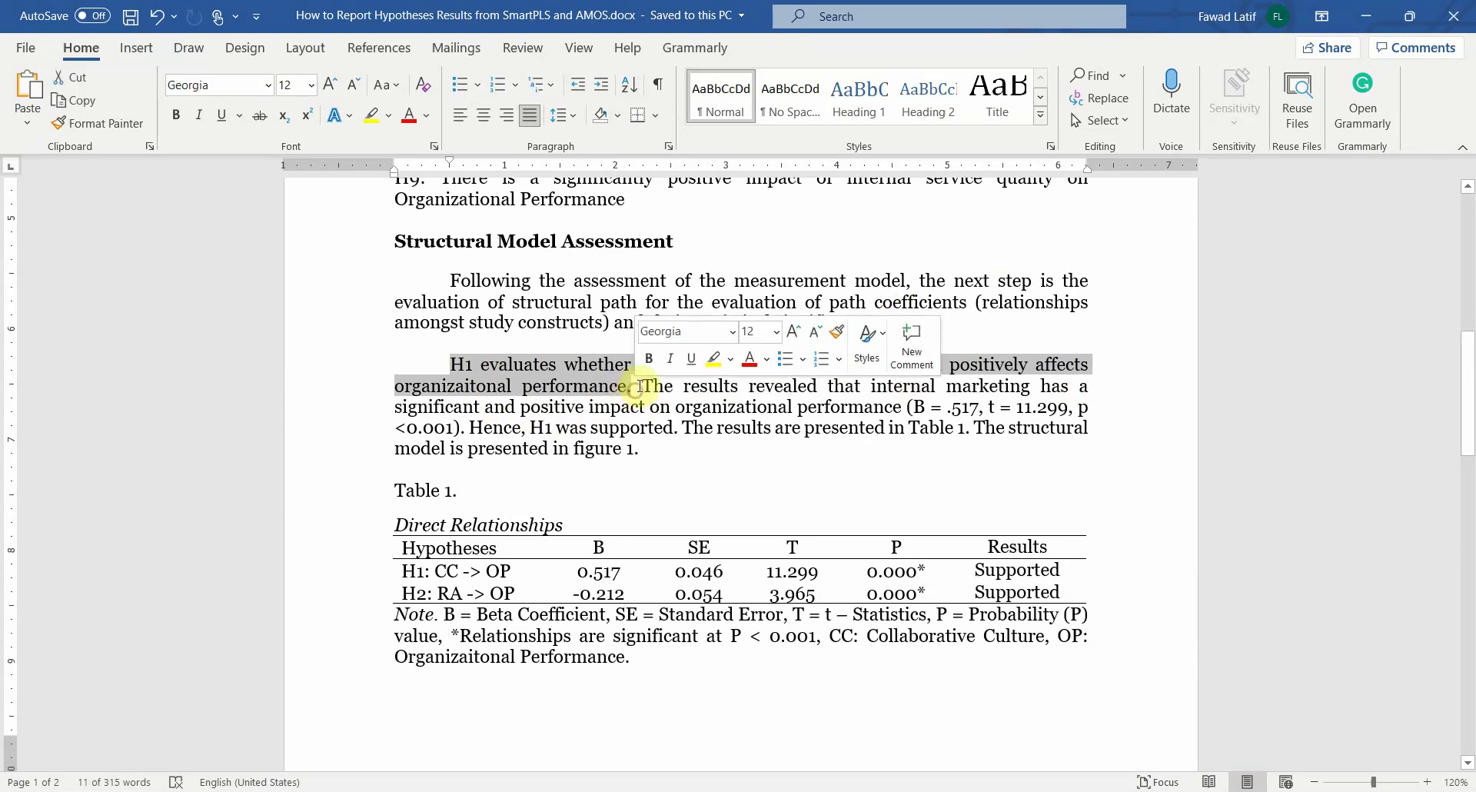
left_click_drag(642, 386, 894, 408)
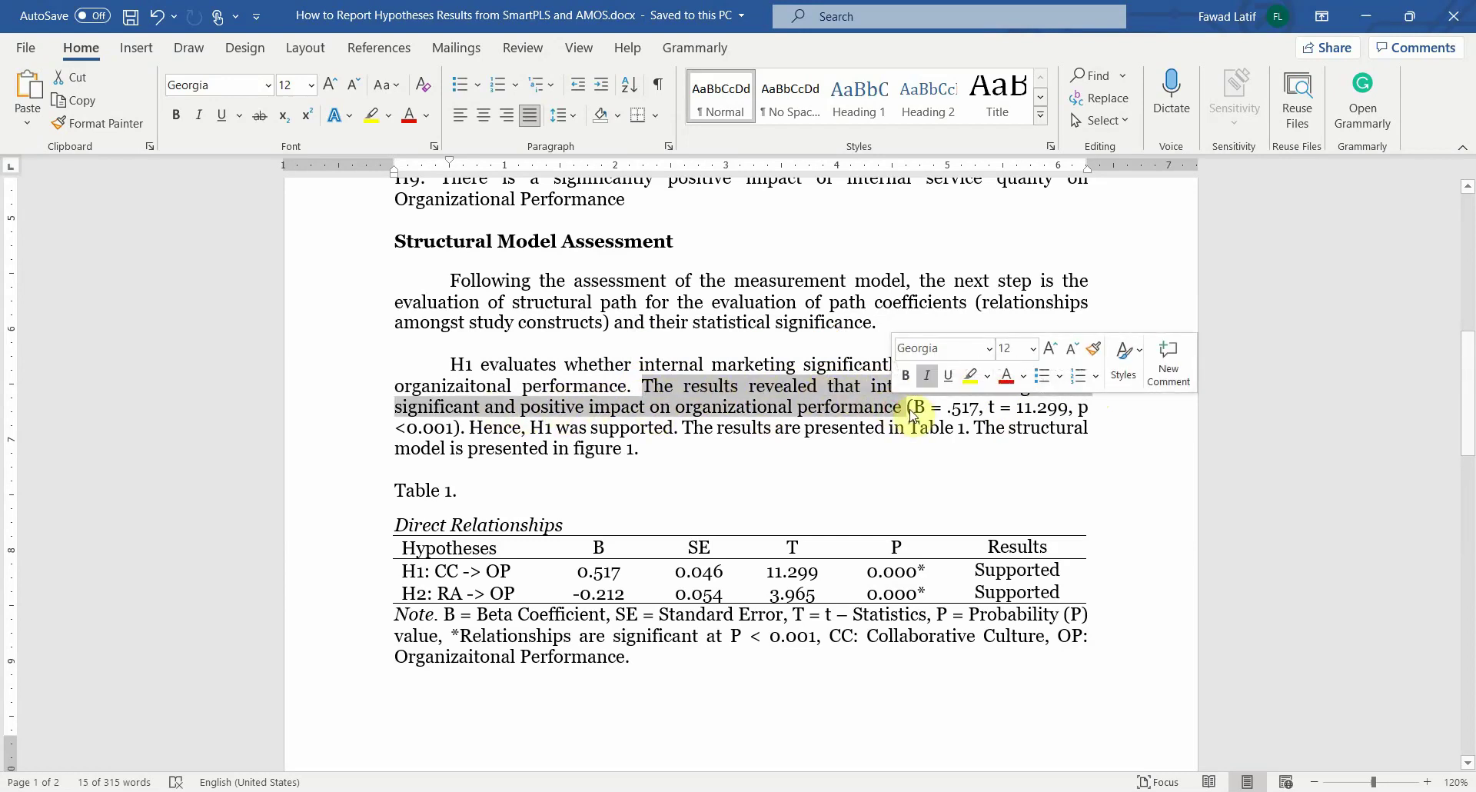
left_click(926, 408)
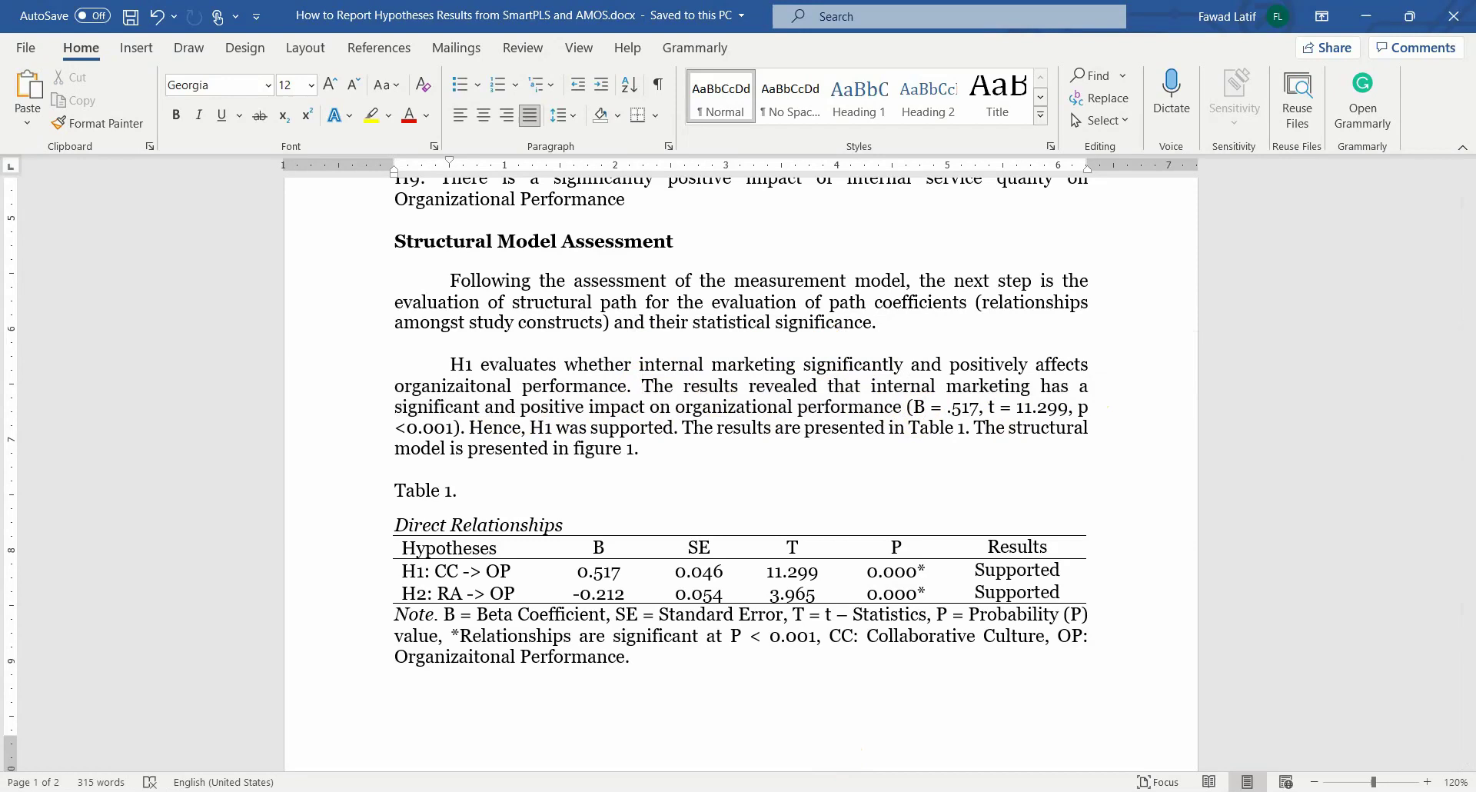
mouse_move(937, 790)
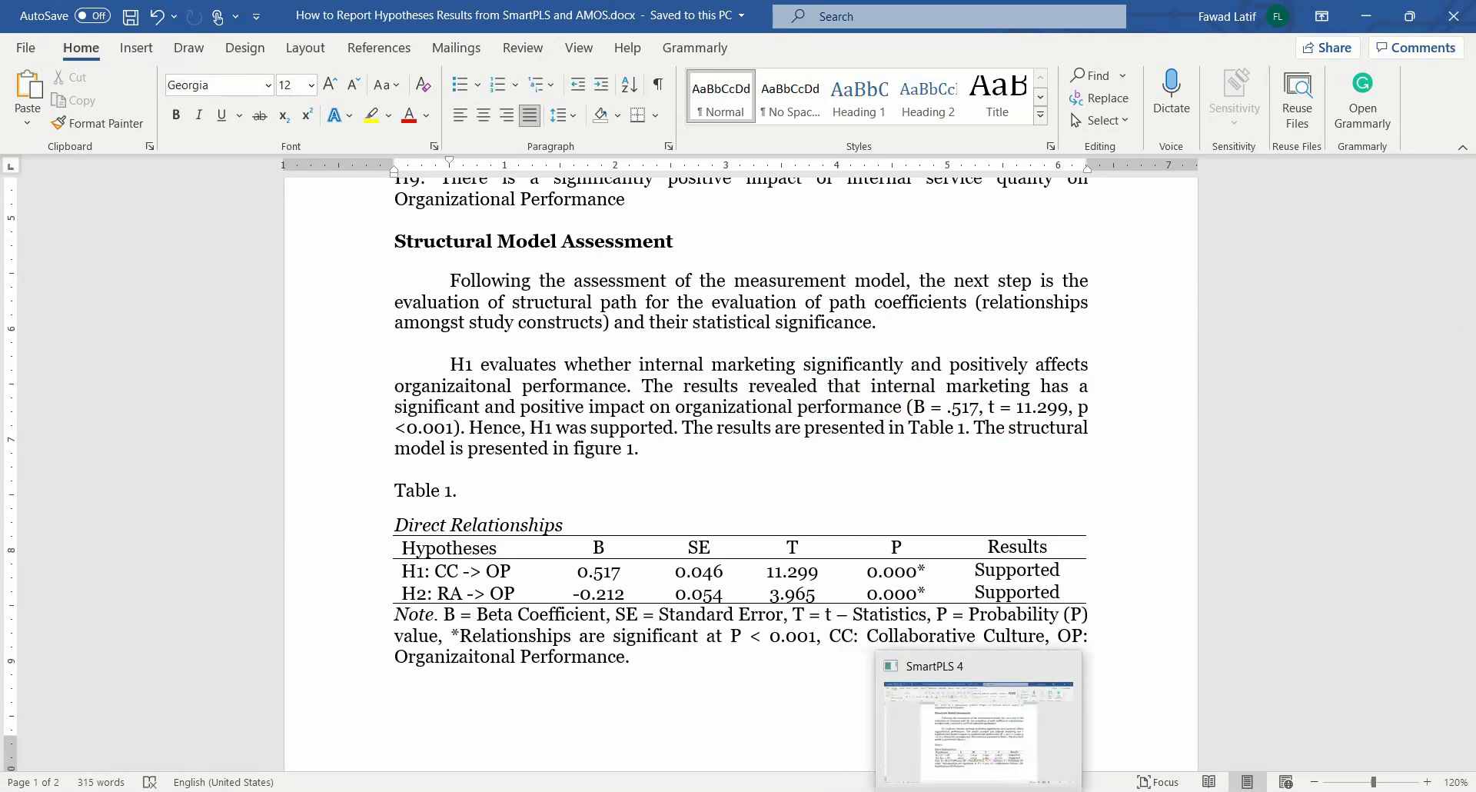
left_click(935, 738)
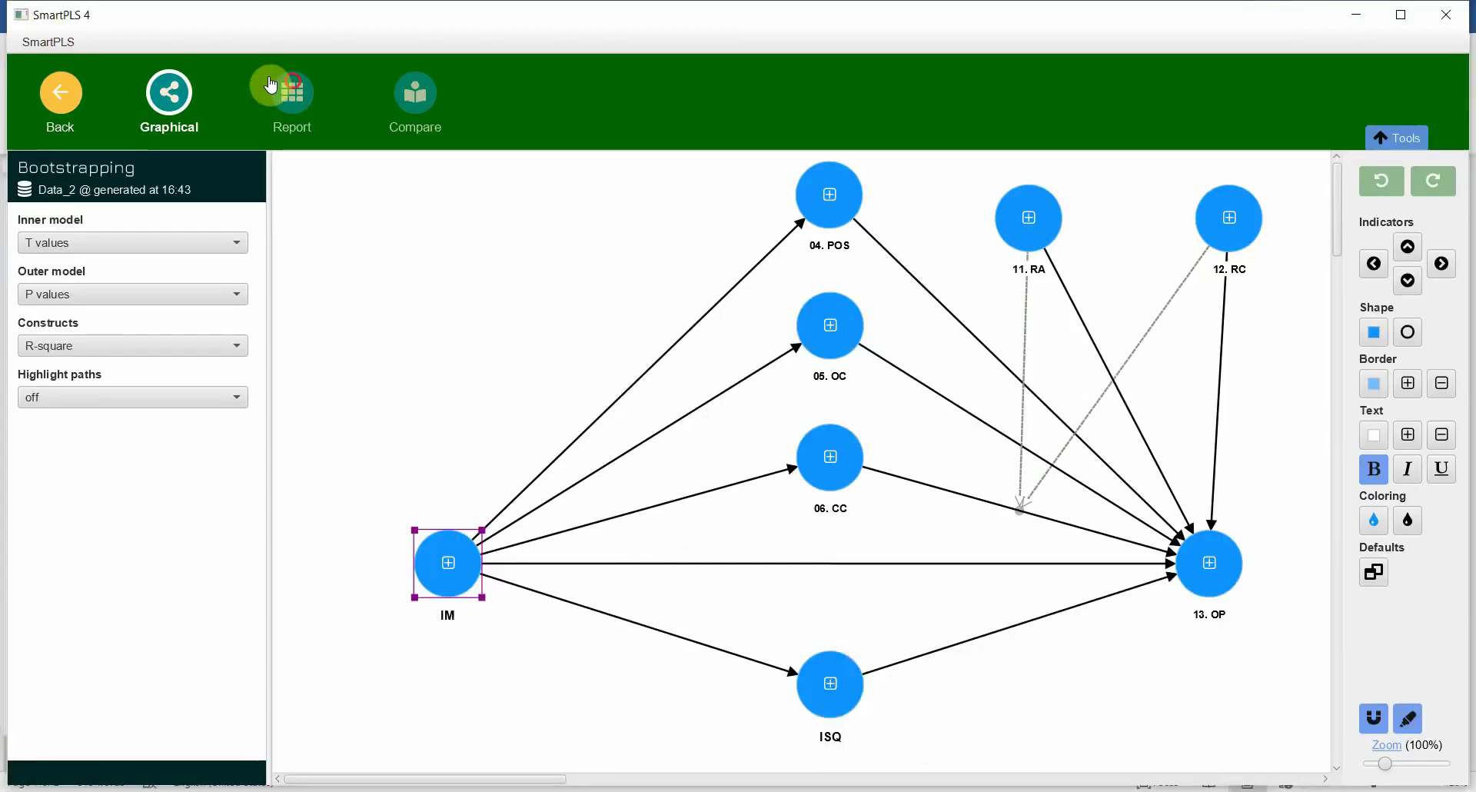
Step: Look up the IM -> 13. OP coefficient (0.552, t = 7.807) in the path coefficients report
left_click(303, 94)
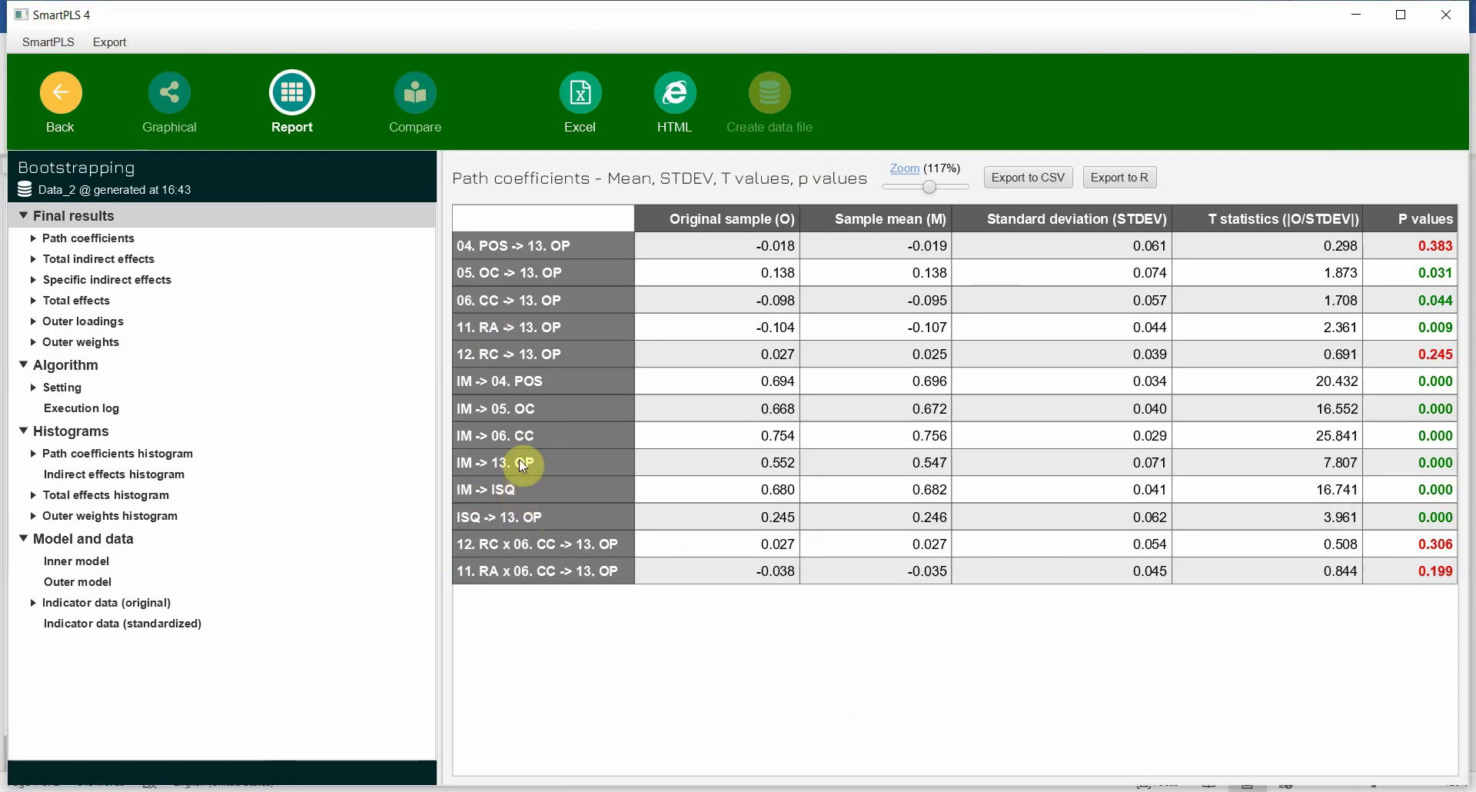
left_click(699, 461)
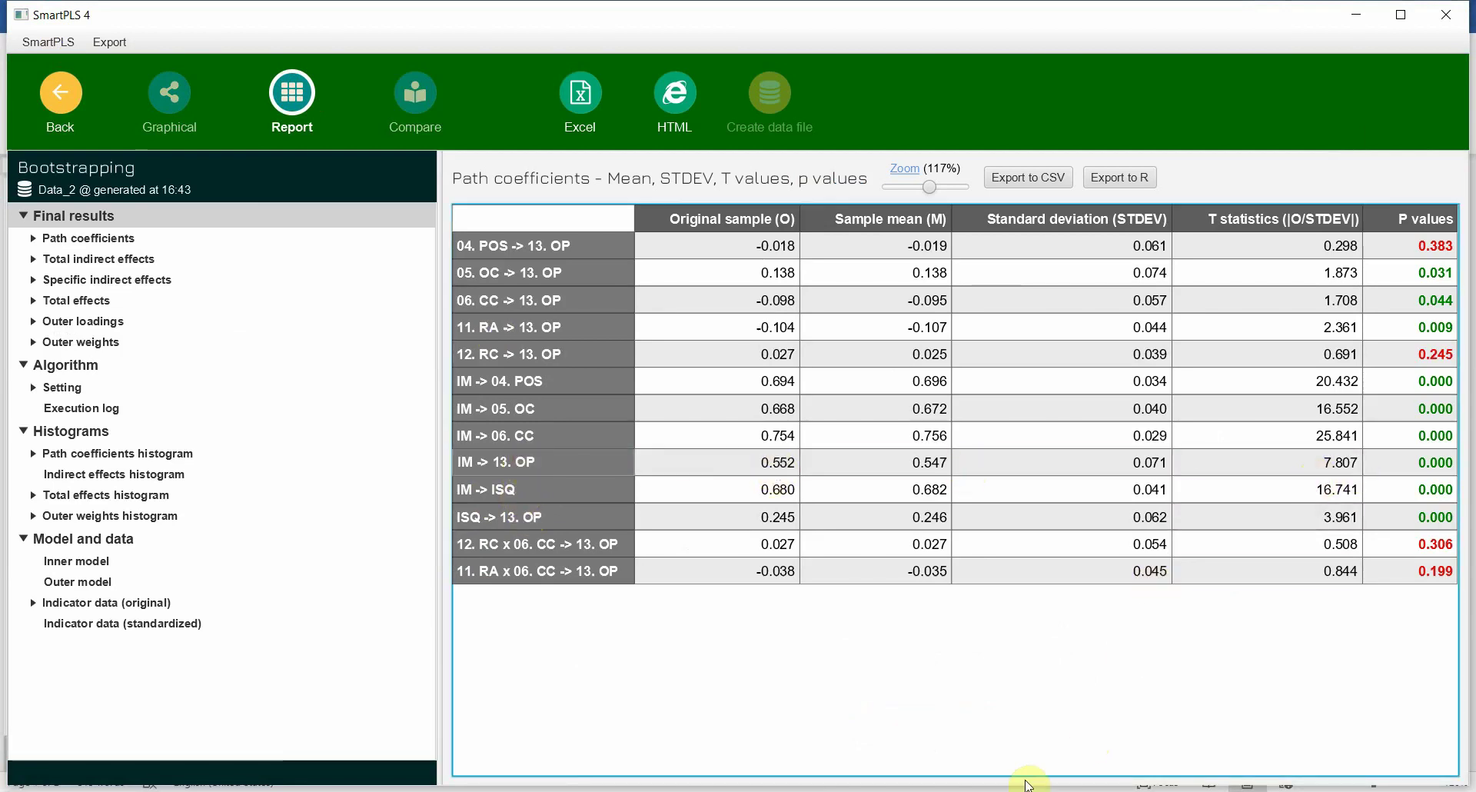
left_click(978, 782)
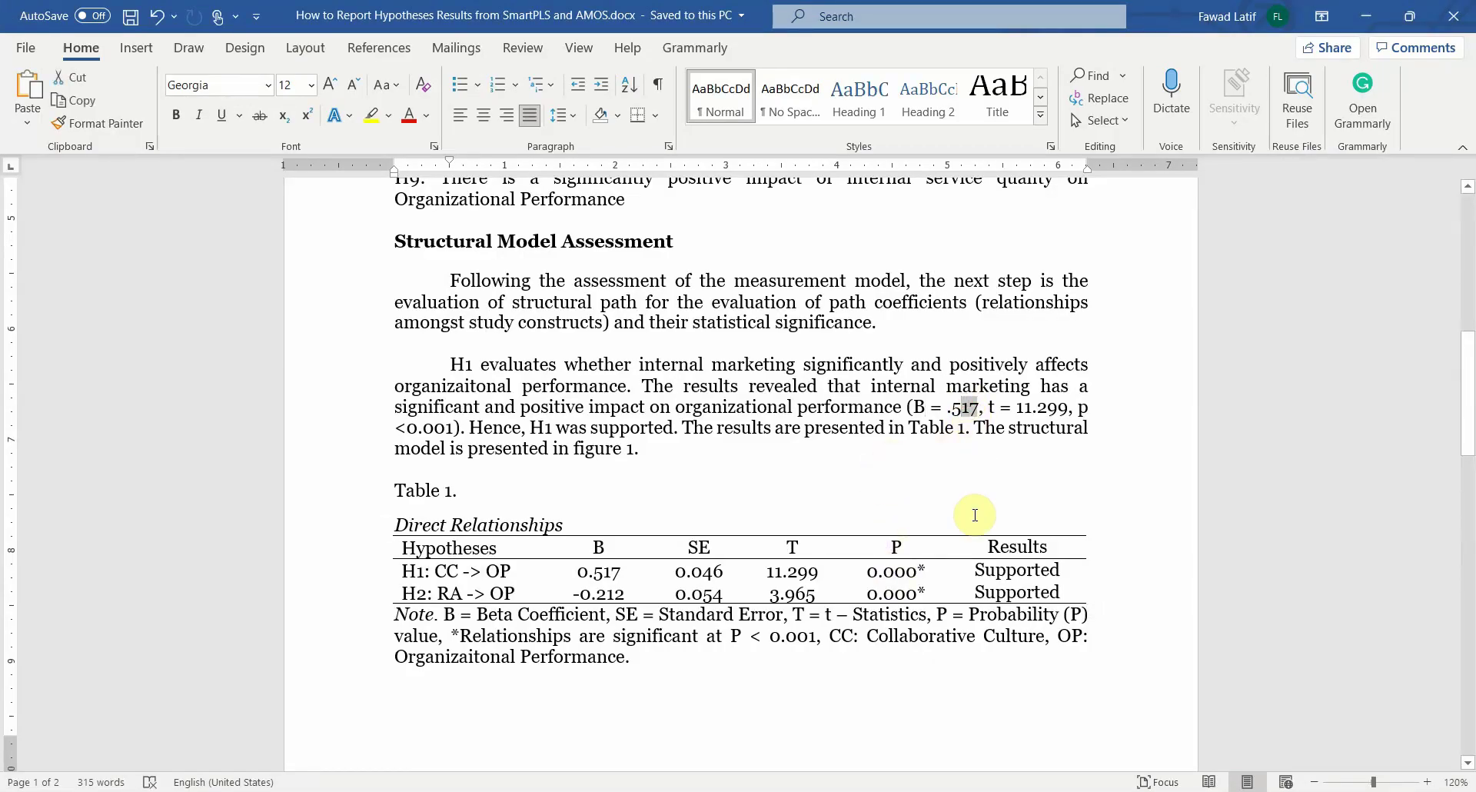
Step: Enter B = .552 and t = 7.807 in the H1 sentence, verifying the T statistic in SmartPLS
type("52")
key("shift+Right")
key("shift+Right")
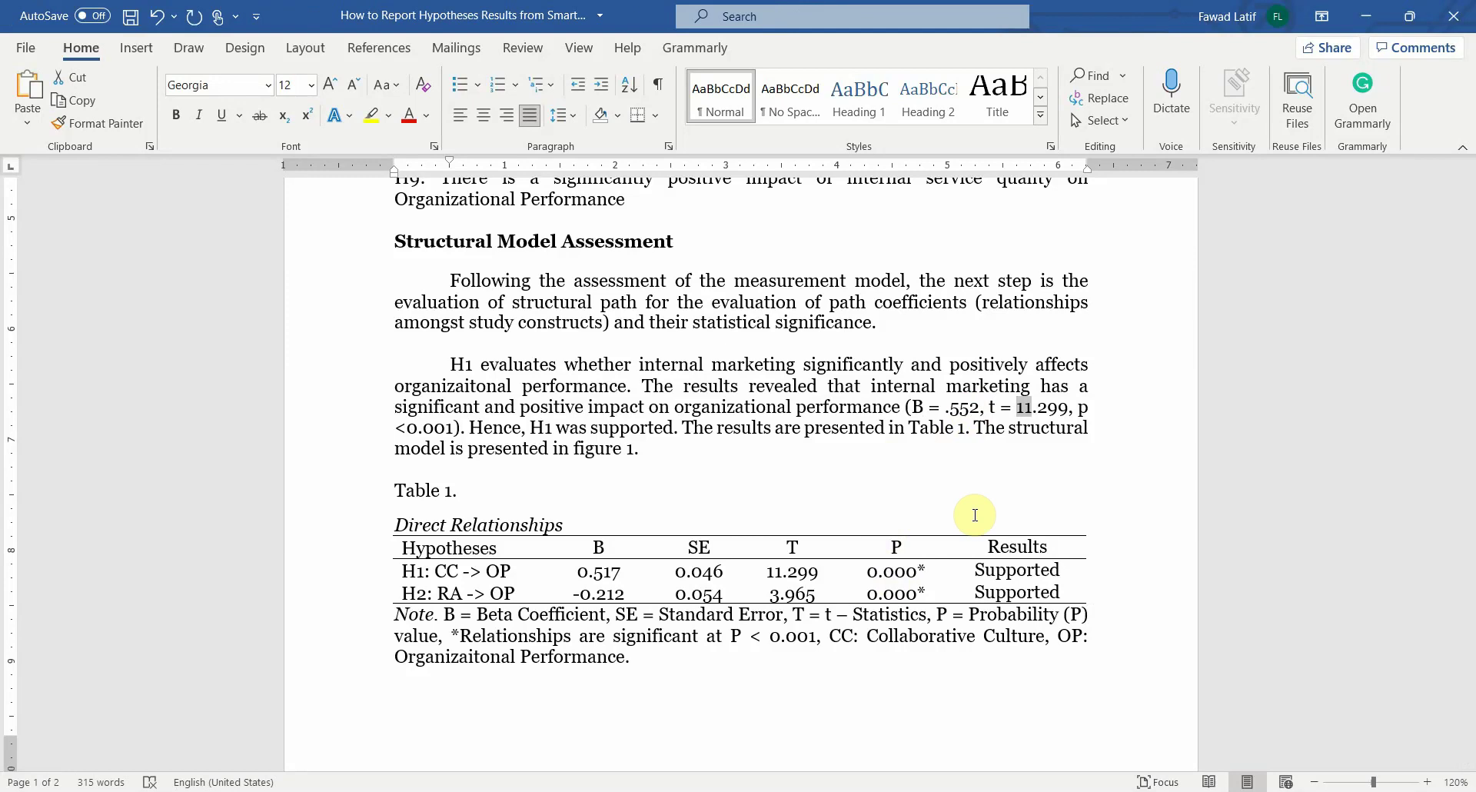
type("7.")
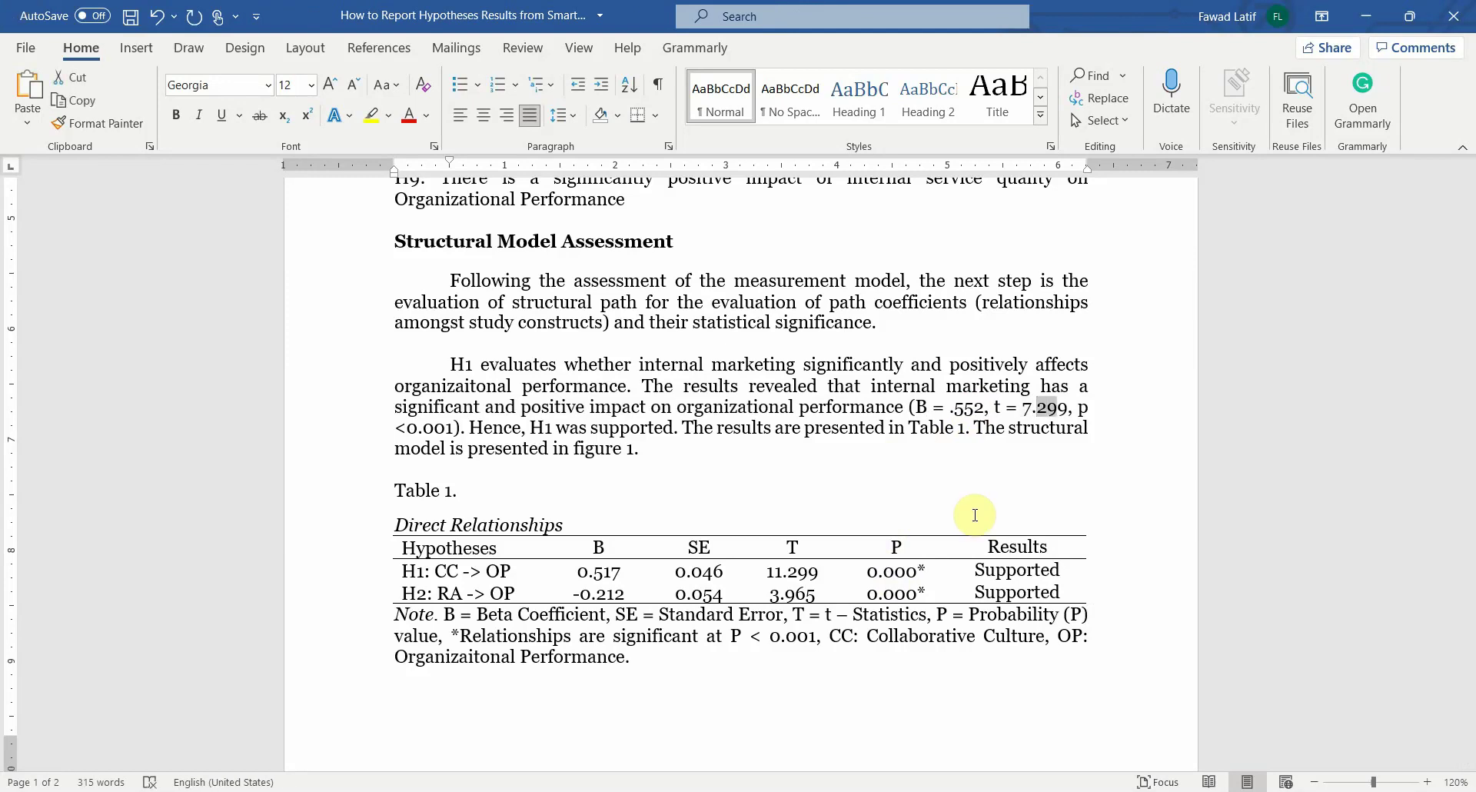
type("807")
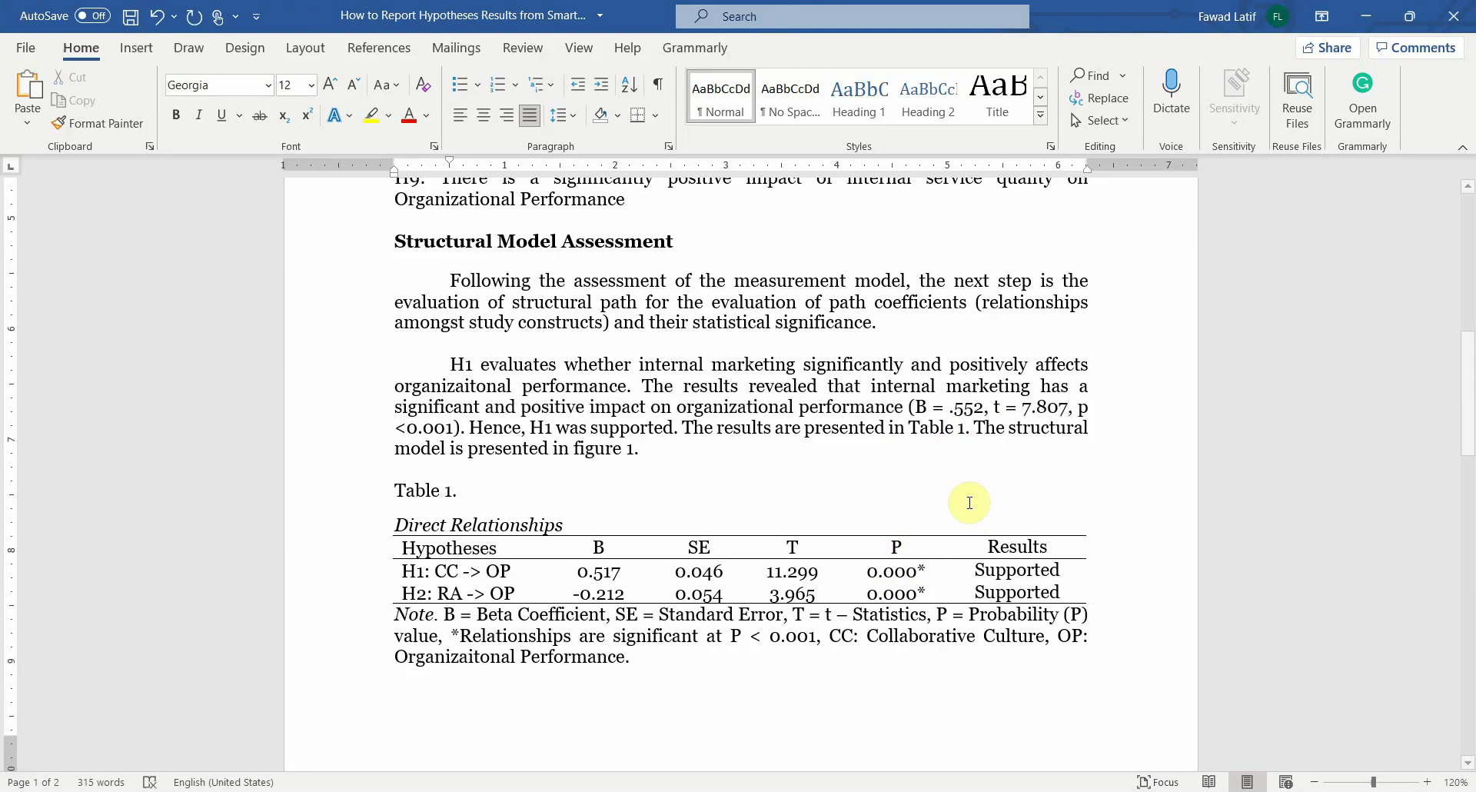
key("alt+Tab")
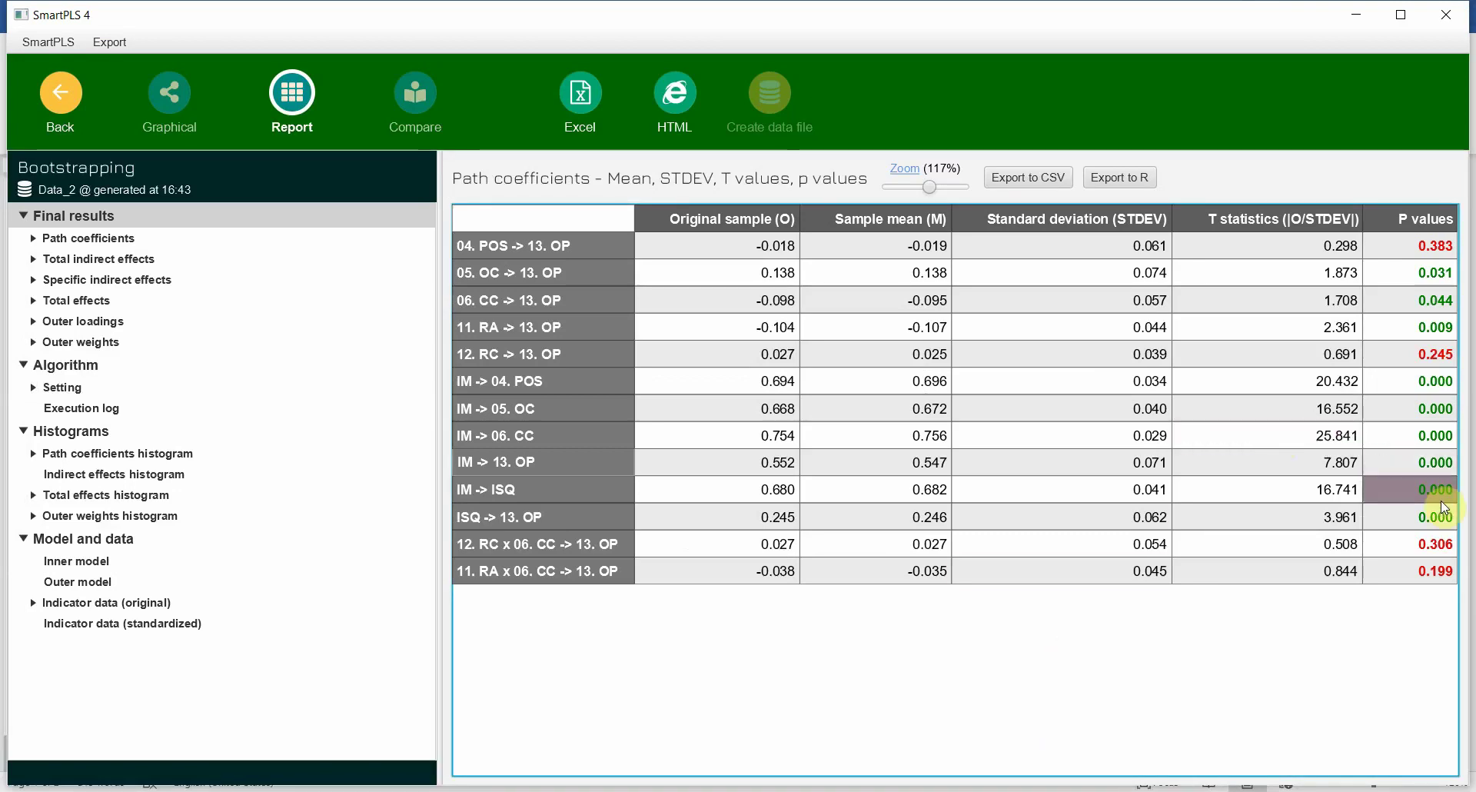
left_click(1359, 469)
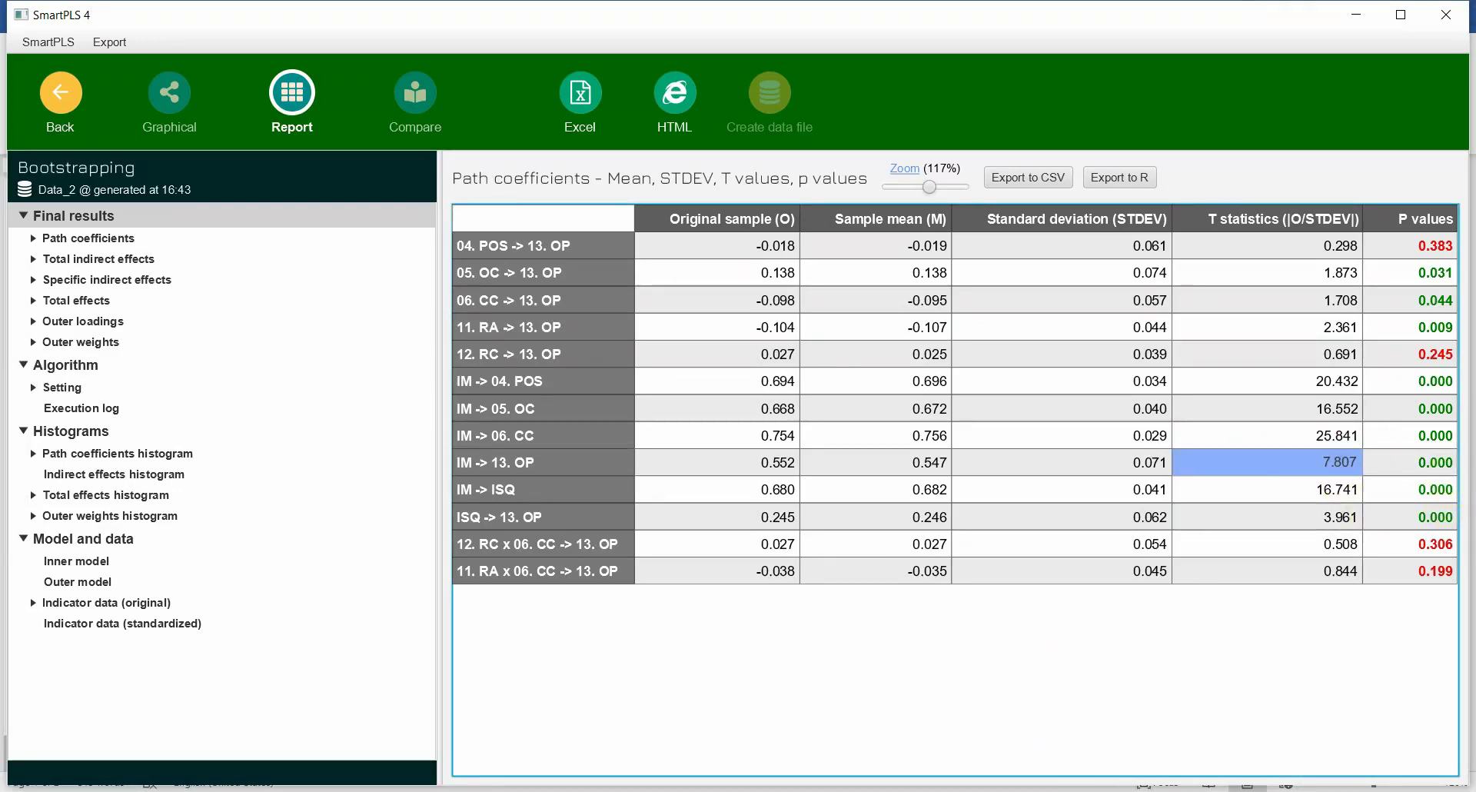
key("alt+Tab")
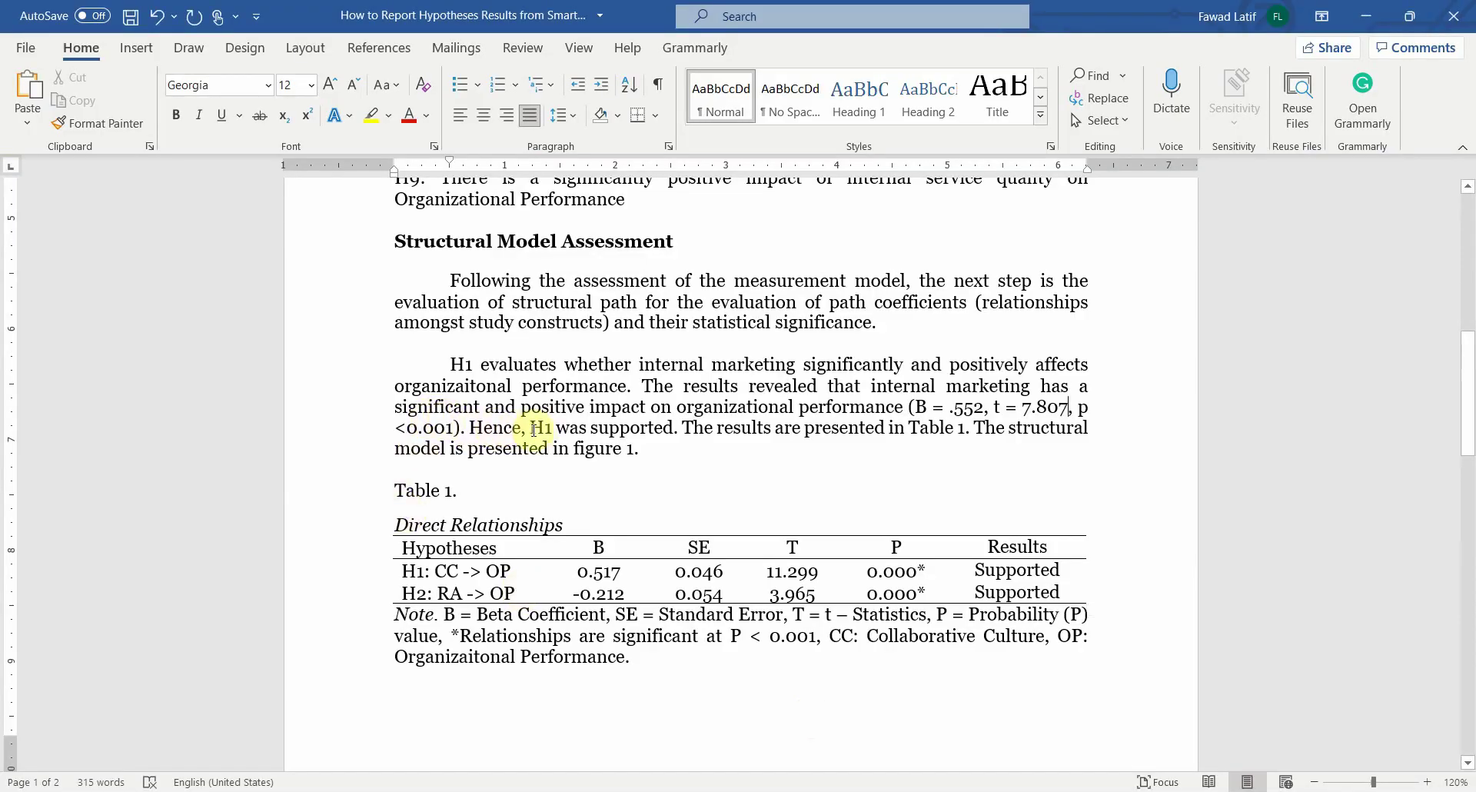
Step: Split the 'The results are presented' Table 1 sentence into its own paragraph
left_click(684, 427)
key("Return")
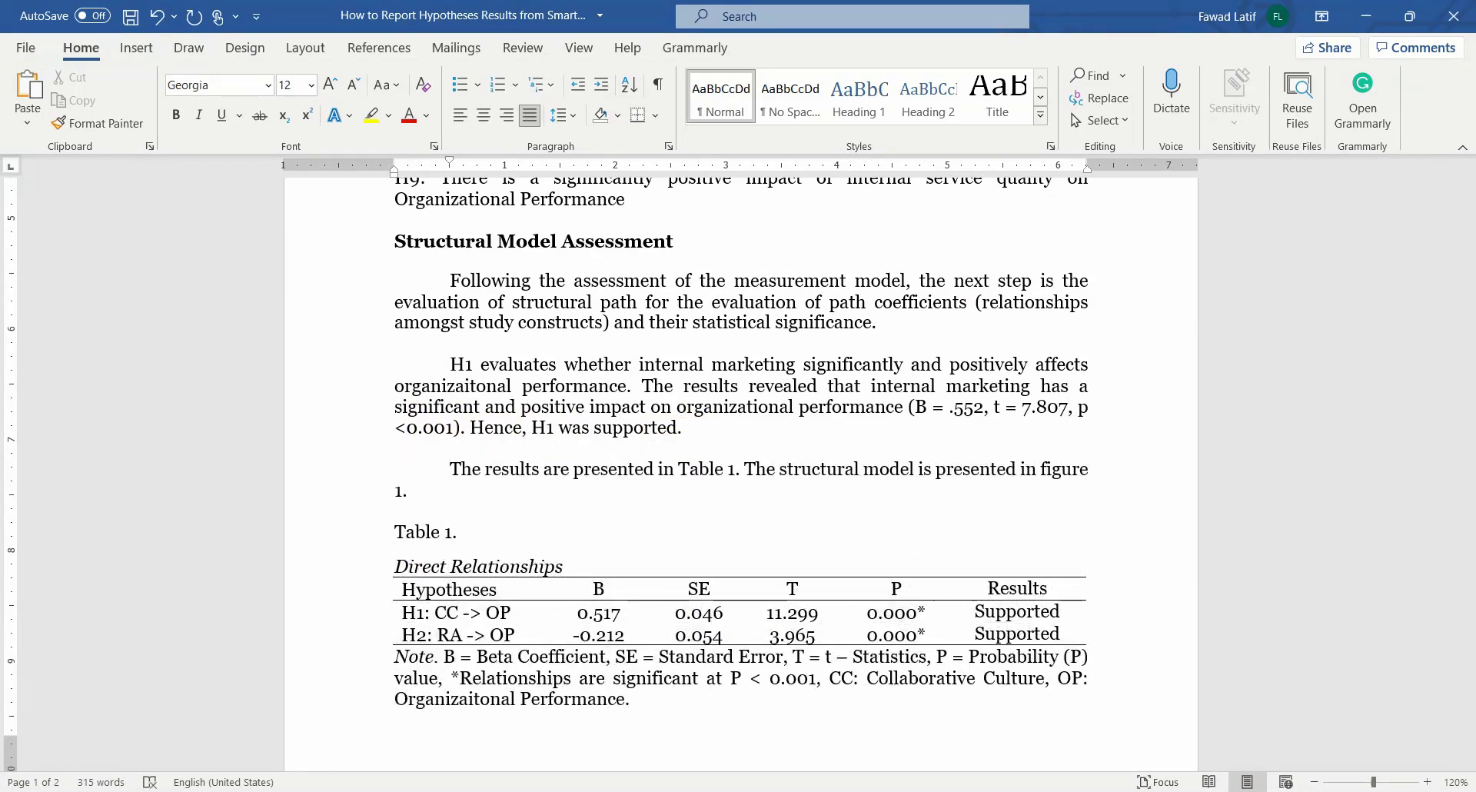
triple_click(697, 425)
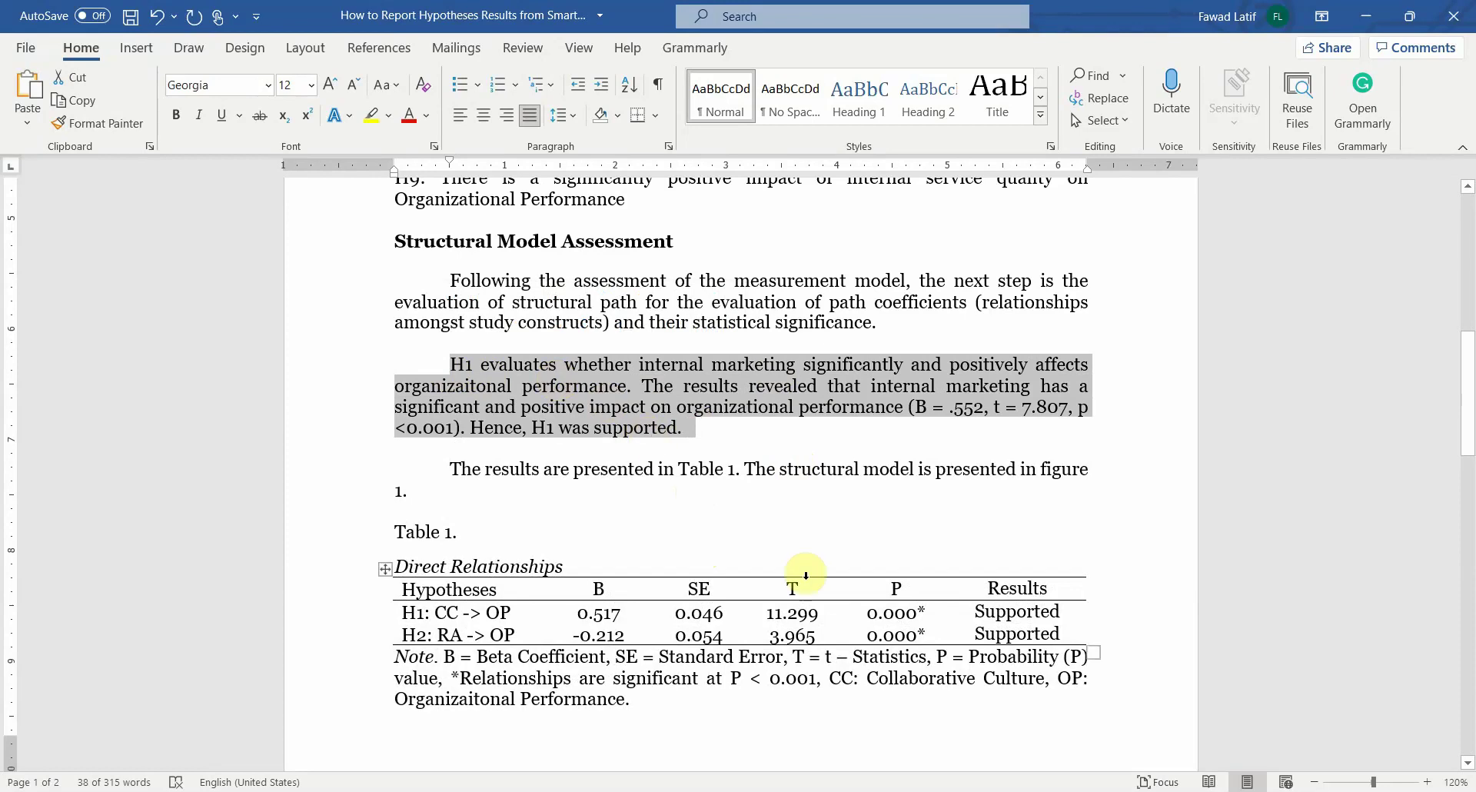
Step: Copy the page-2 insignificant-hypothesis template and paste it as a new paragraph after 'H1 was supported.'
scroll(805, 573, "down", 10)
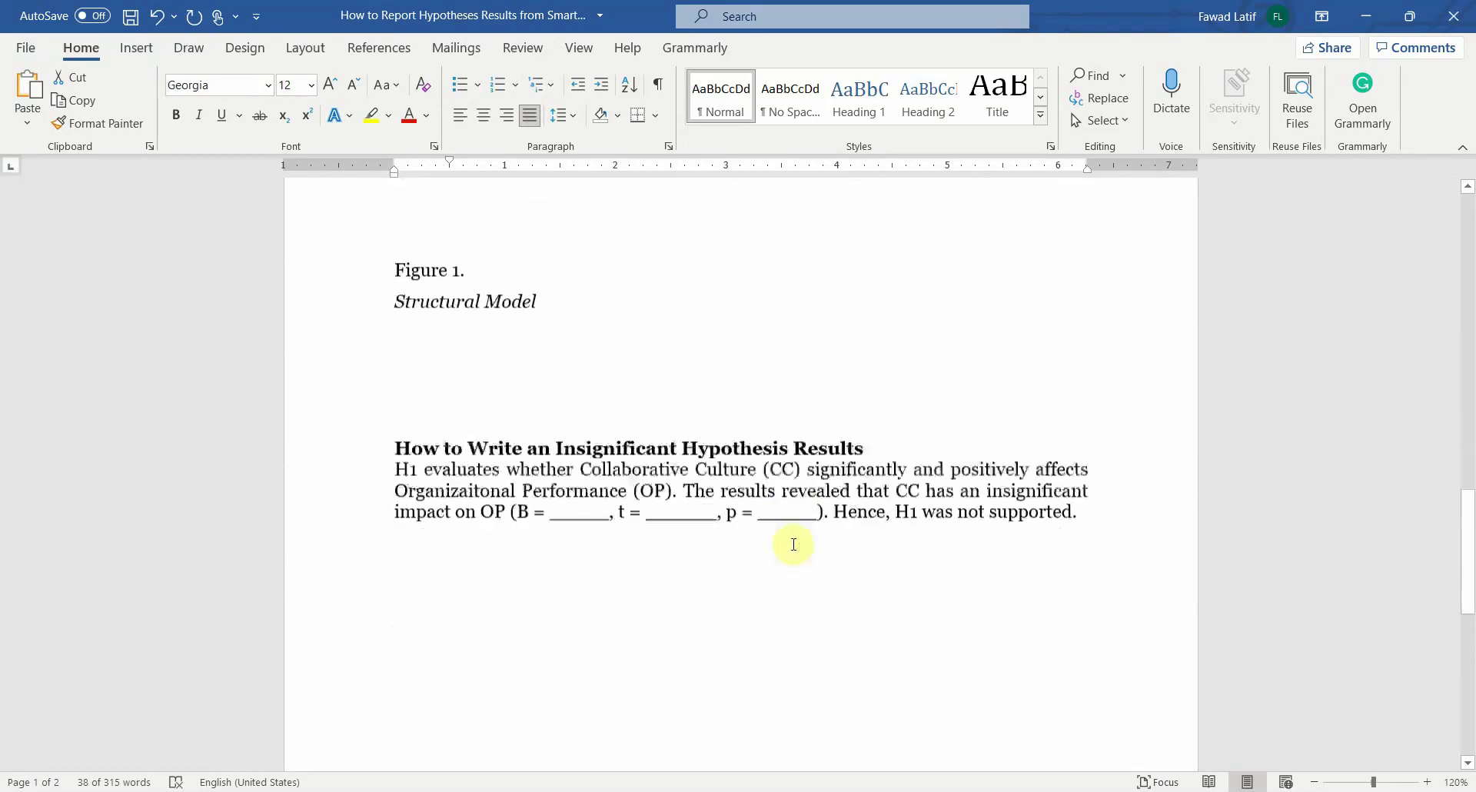
left_click_drag(400, 445, 1084, 484)
key("ctrl+c")
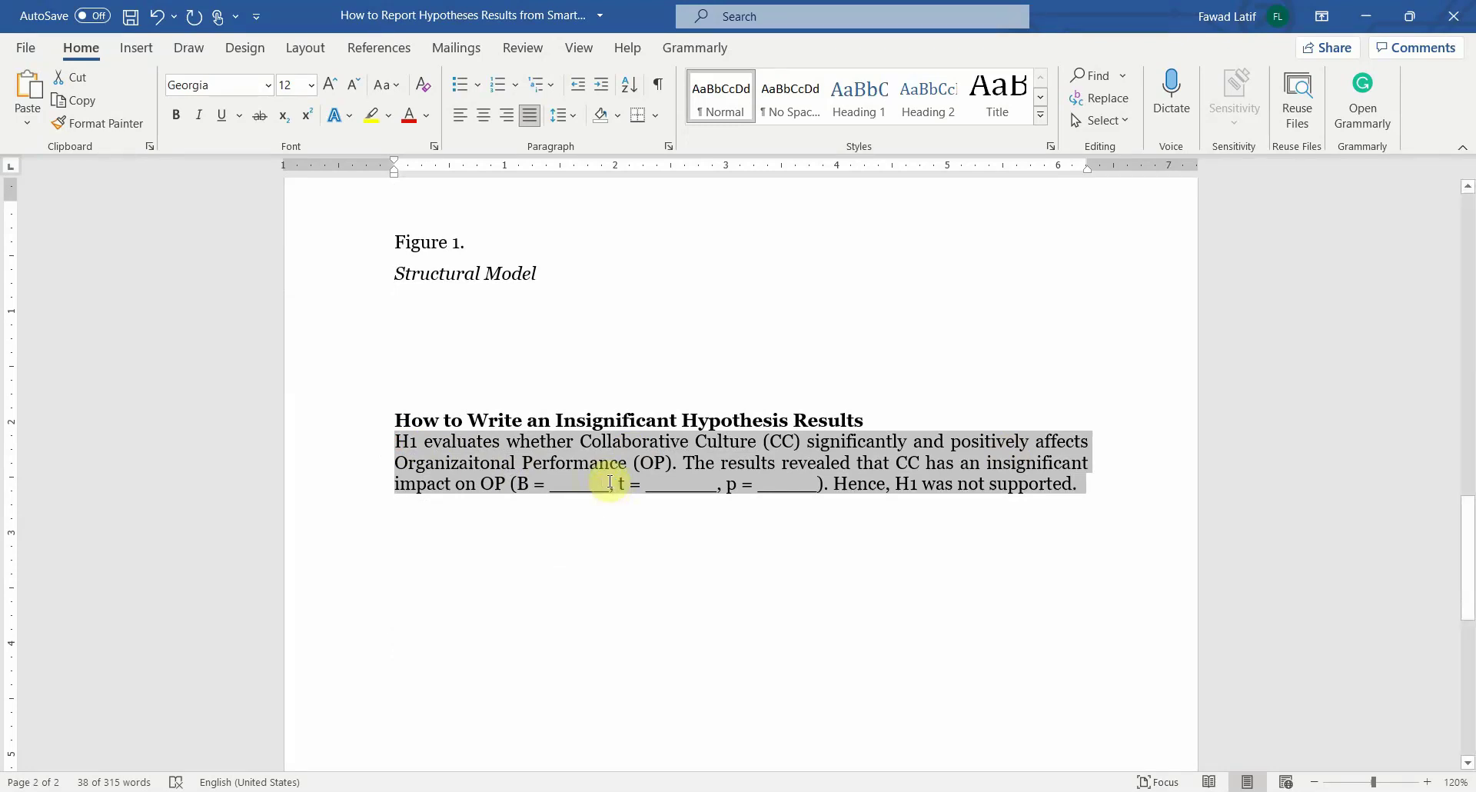
scroll(609, 482, "up", 15)
left_click(729, 370)
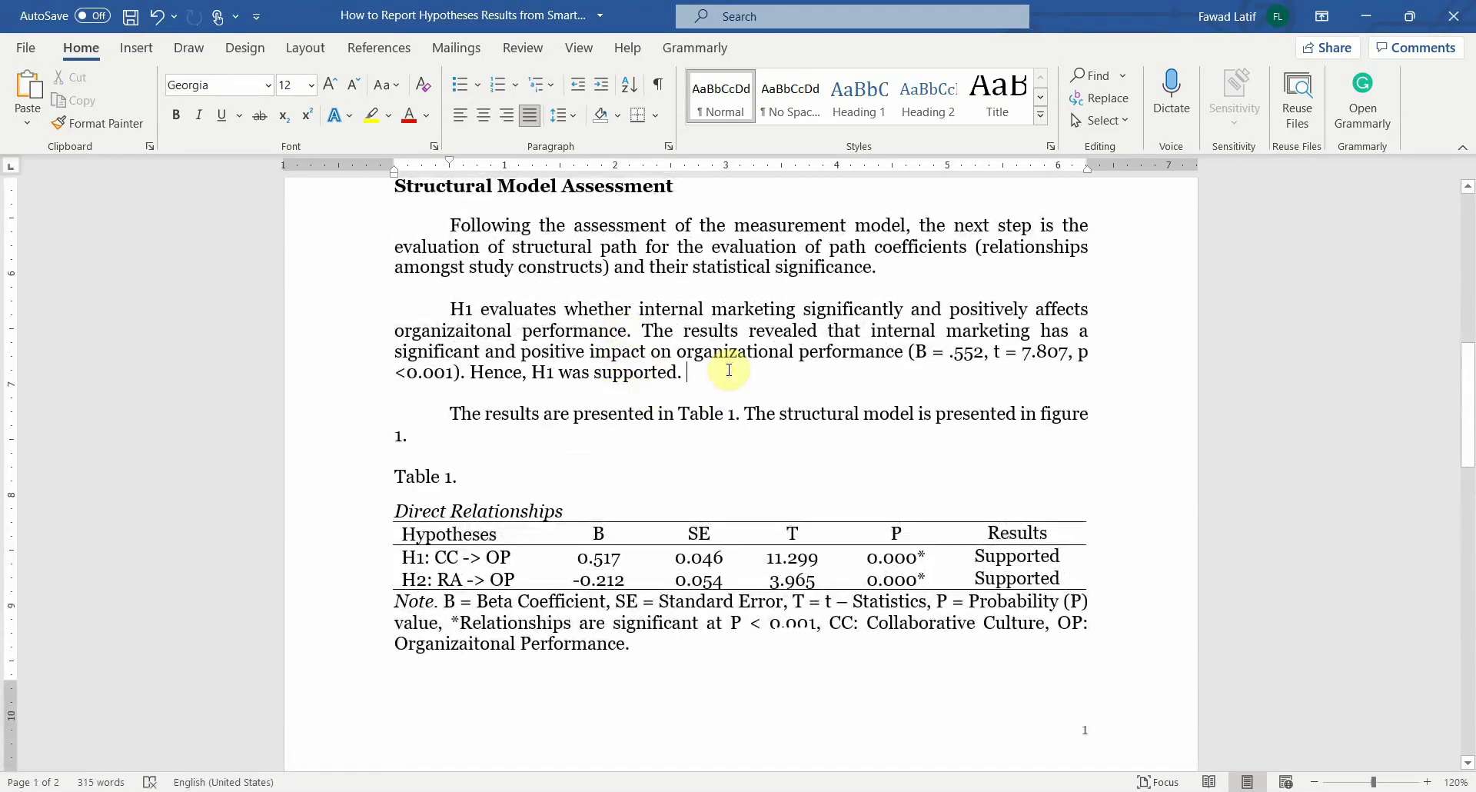
key("ctrl+v")
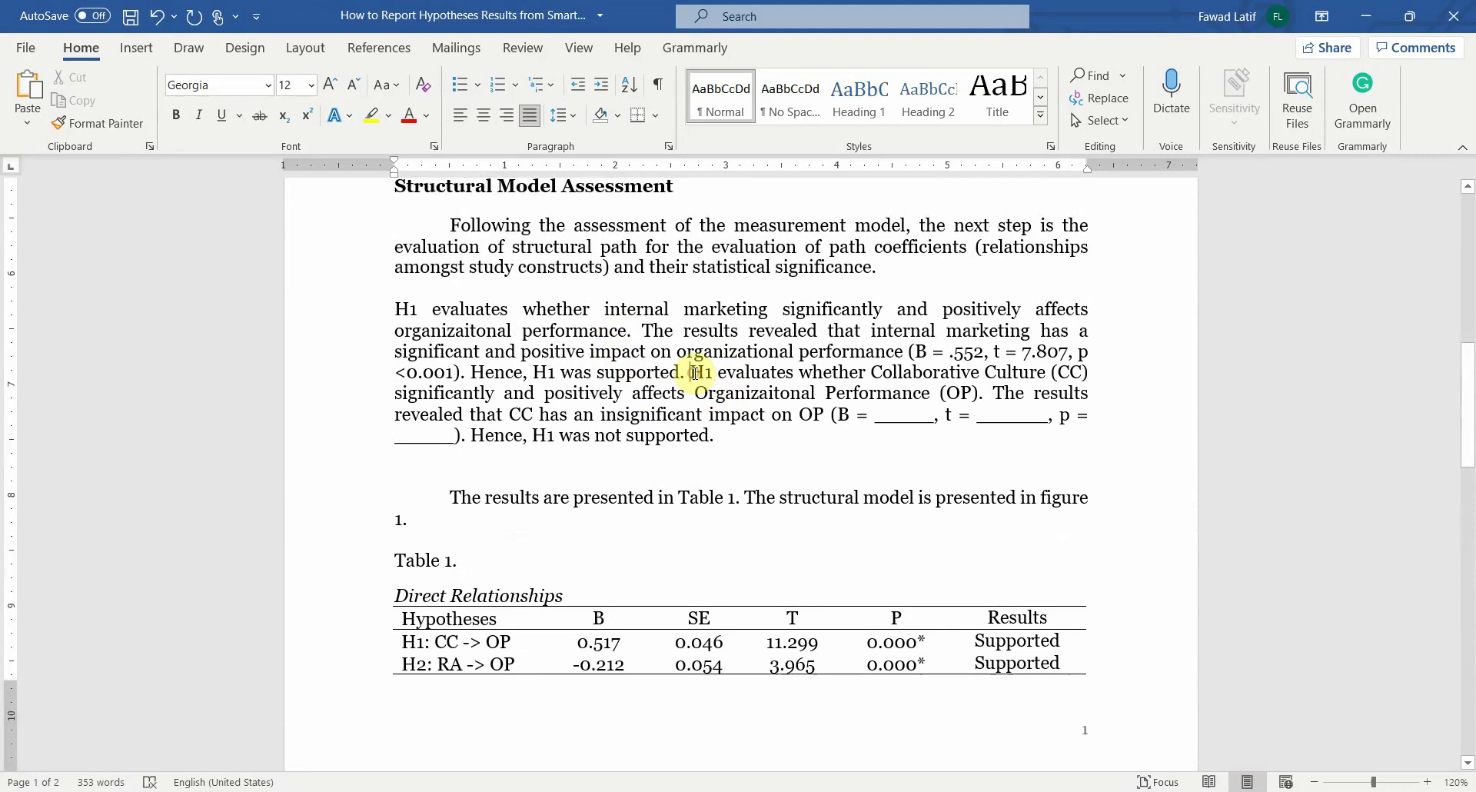
key("Return")
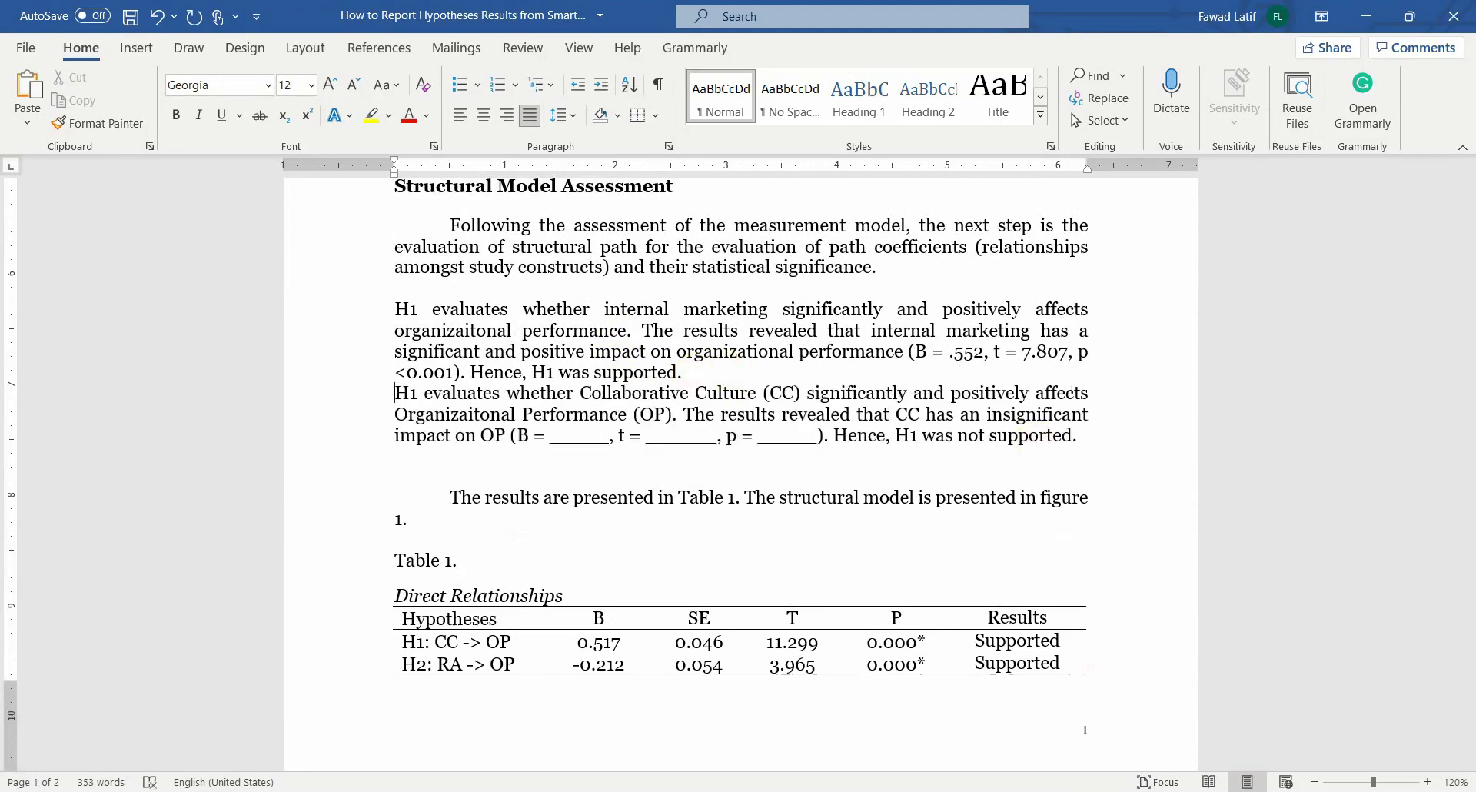
key("alt+Tab")
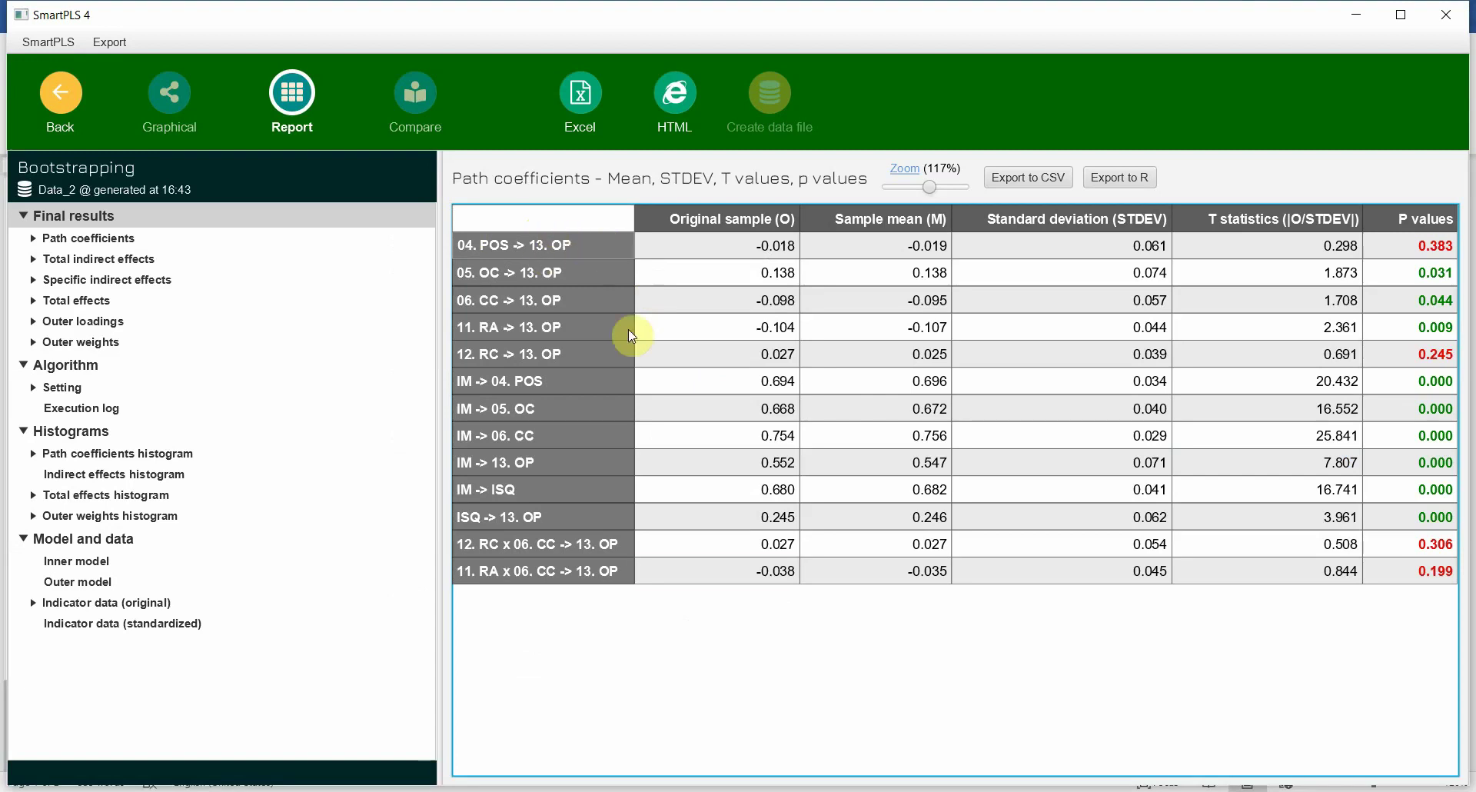
Step: Rewrite the template as H6 on perceived organizational support, removing 'Collaborative Culture (CC)' and '(OP)'
left_click(980, 765)
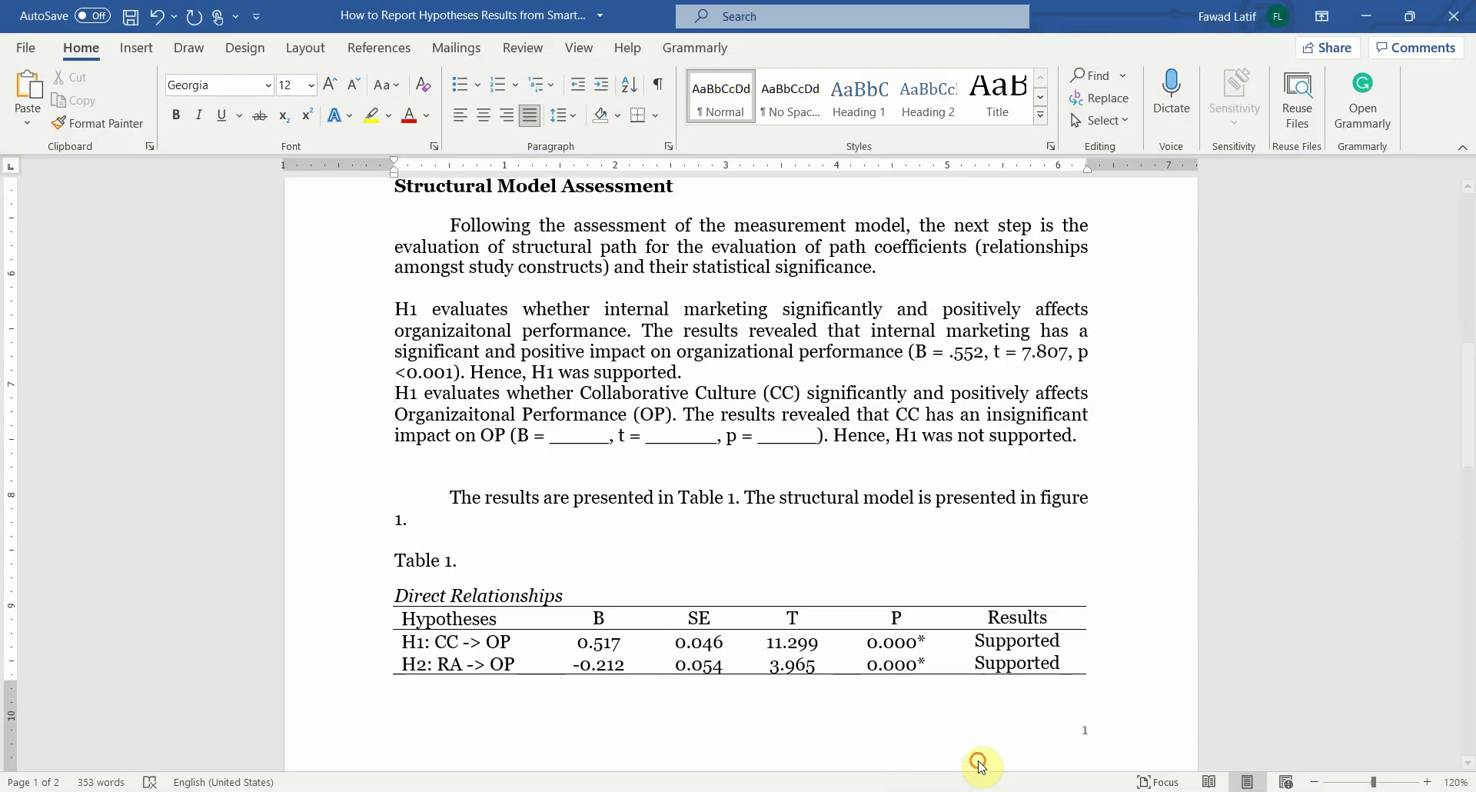
scroll(741, 339, "up", 10)
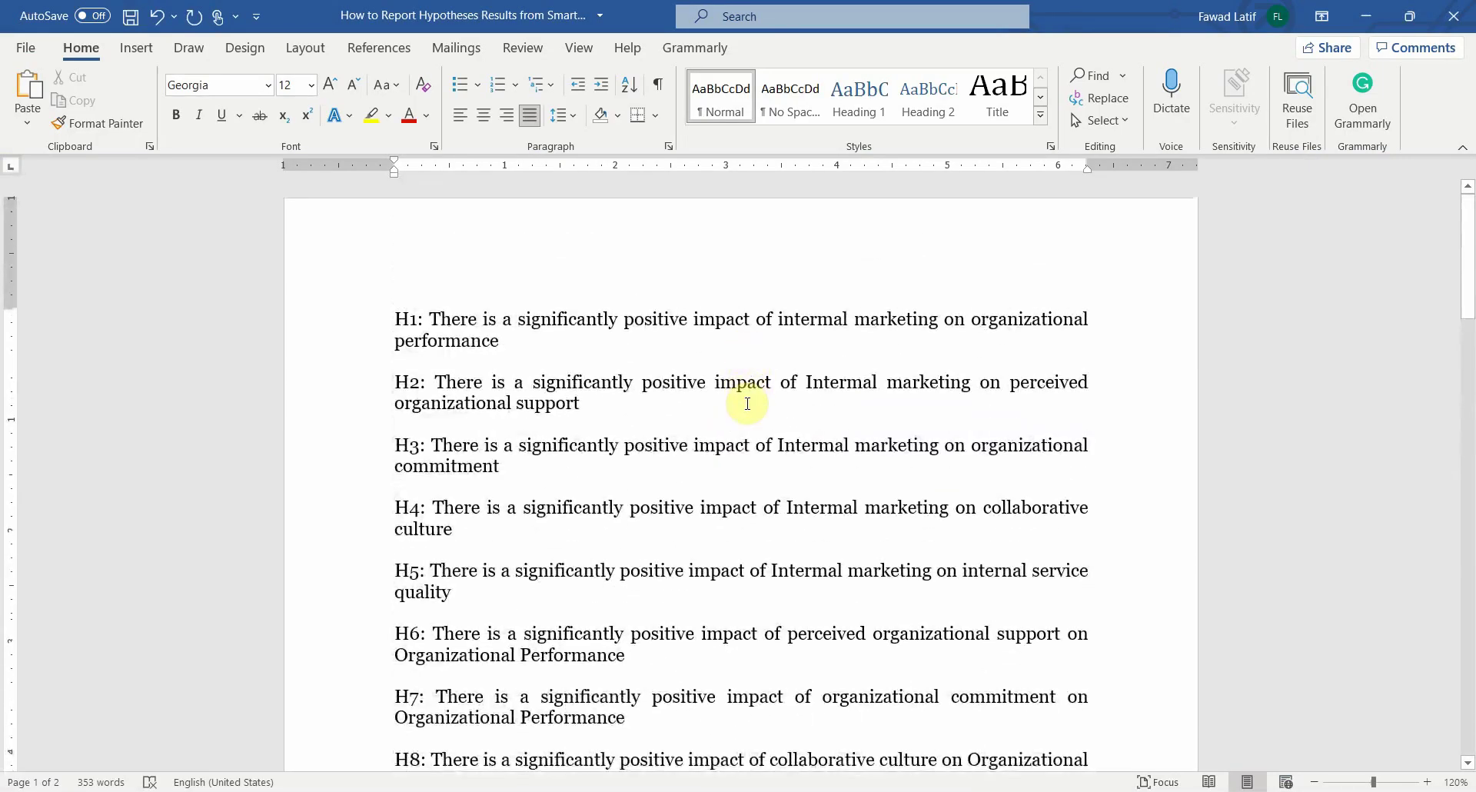
scroll(734, 469, "down", 2)
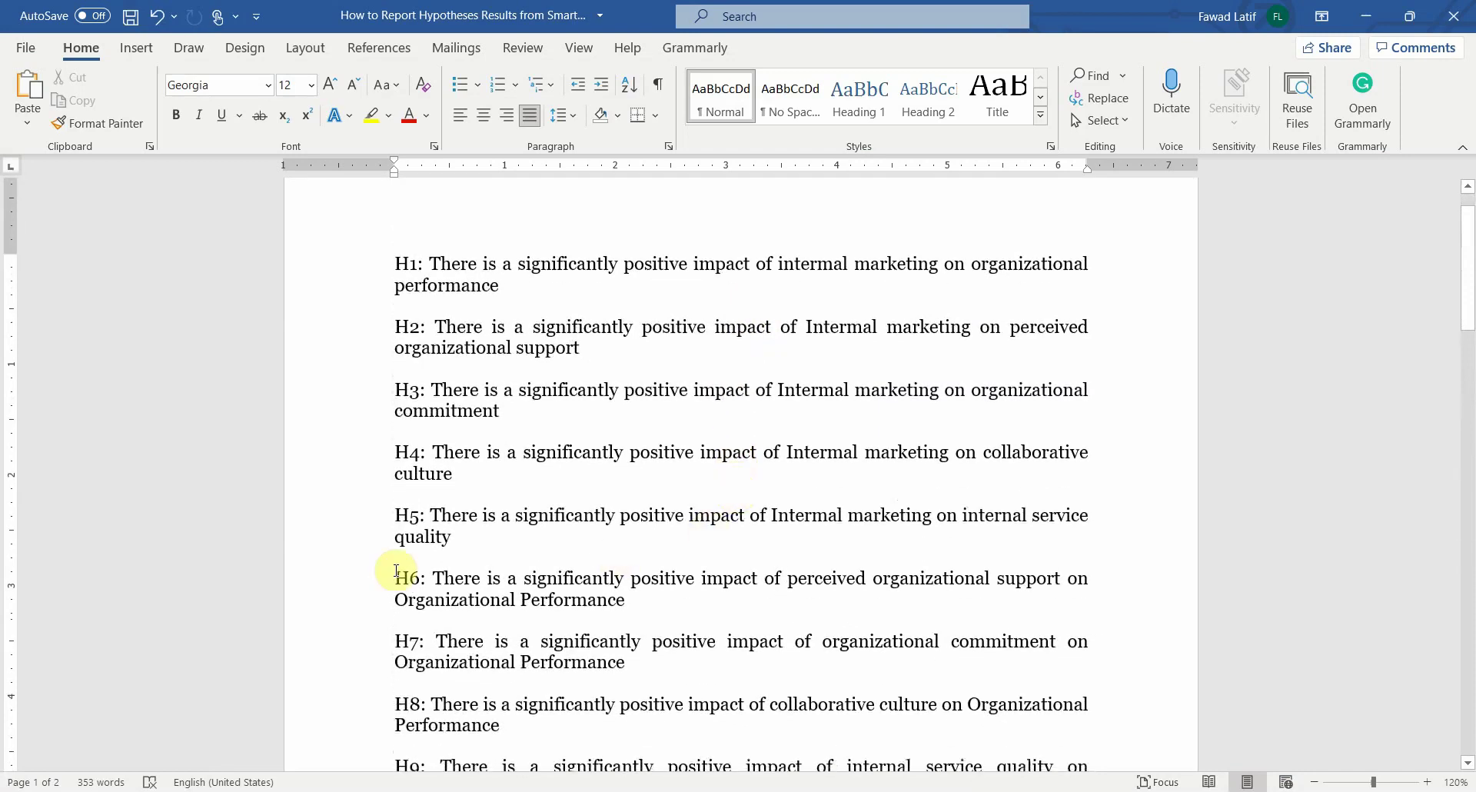
scroll(461, 568, "down", 10)
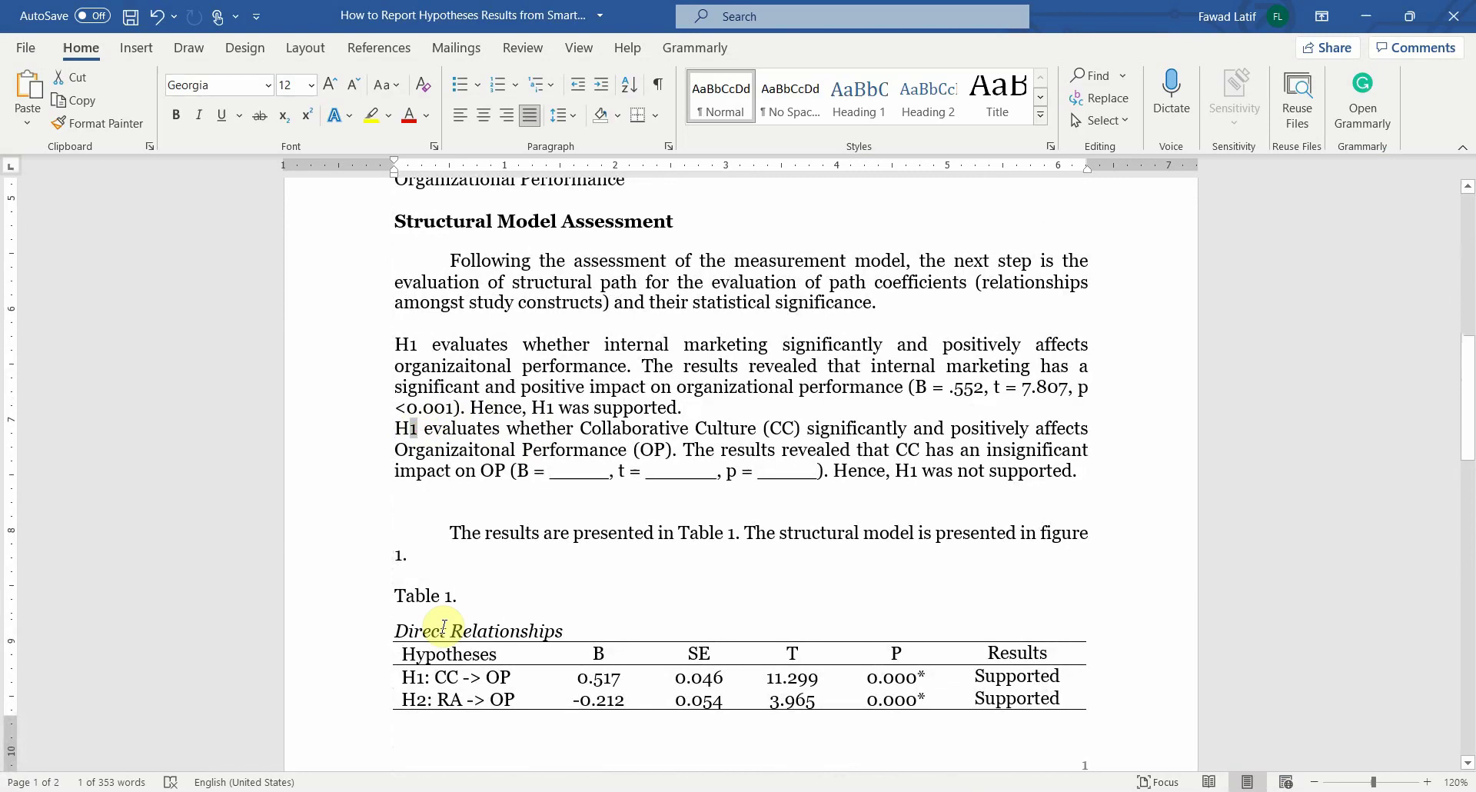
type("6 evaluates whether ")
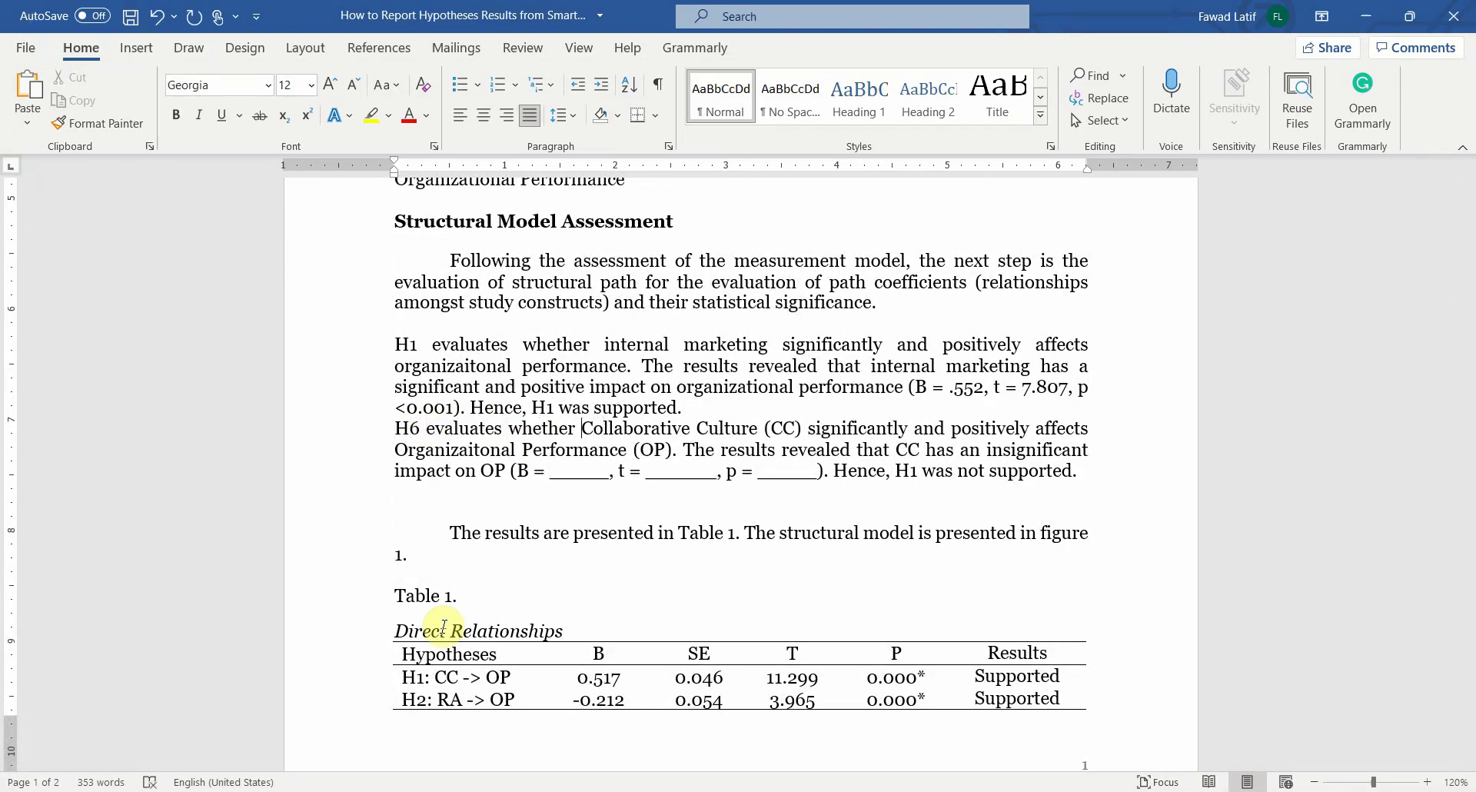
type("perceived organiz")
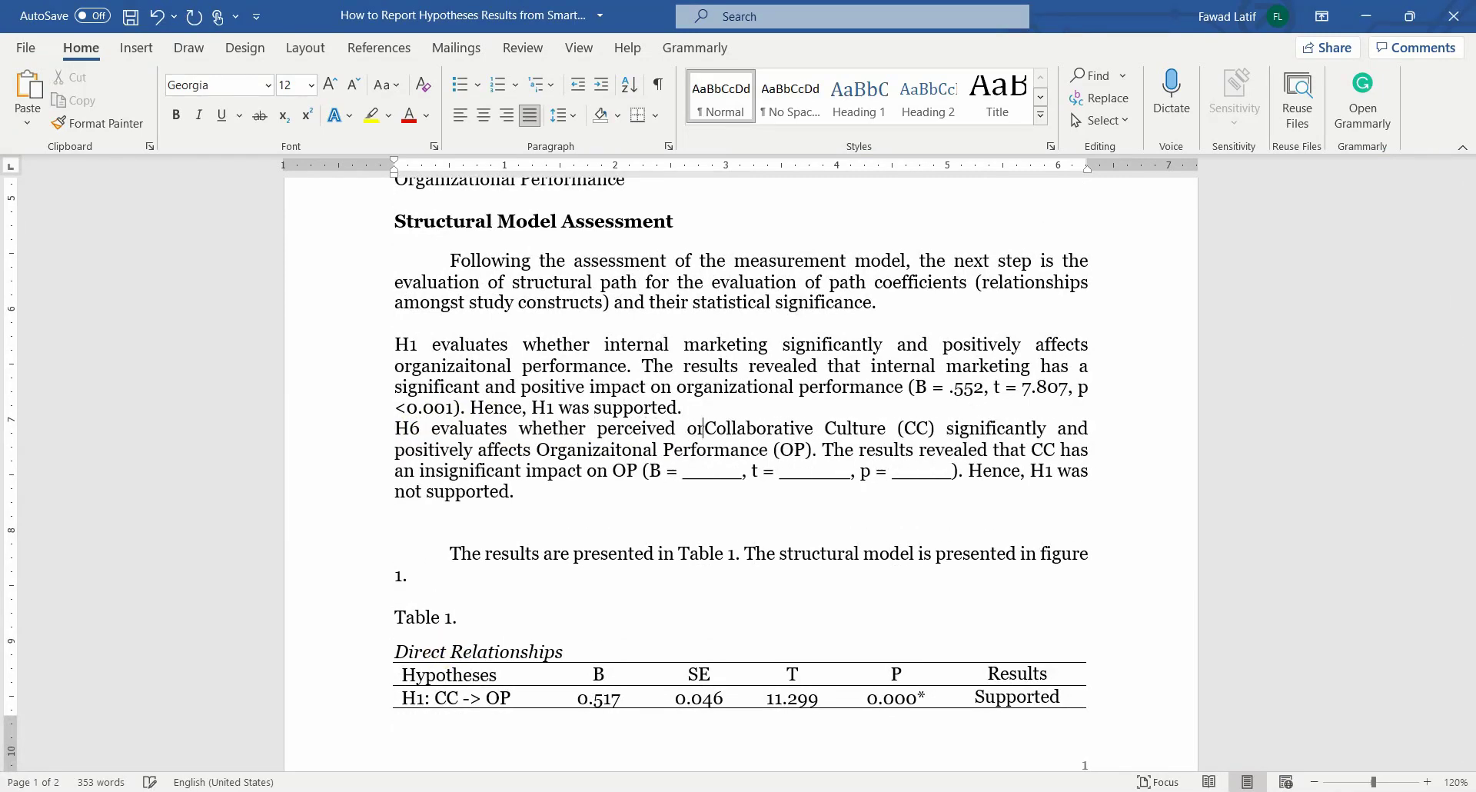
type("ational supp")
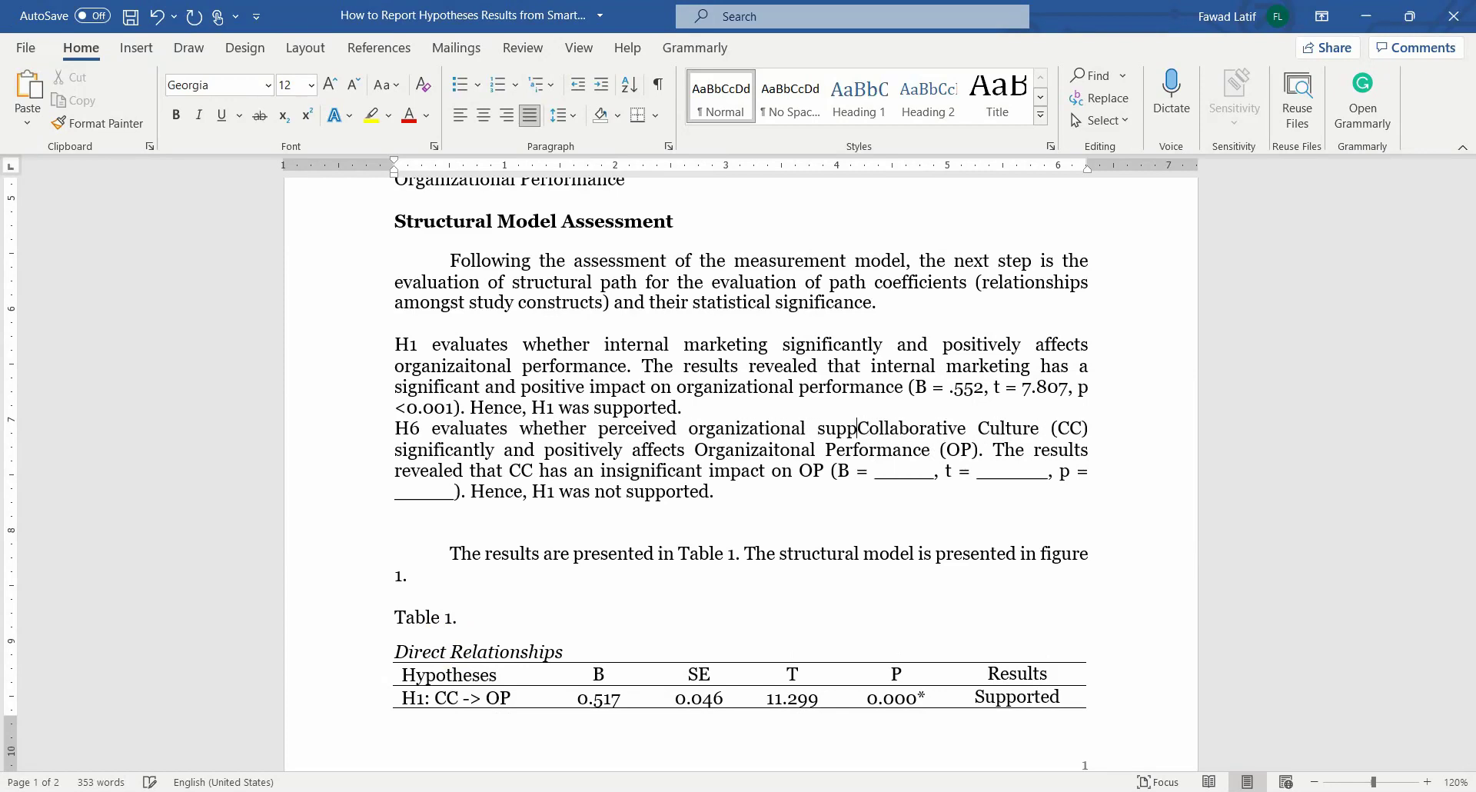
type("ort")
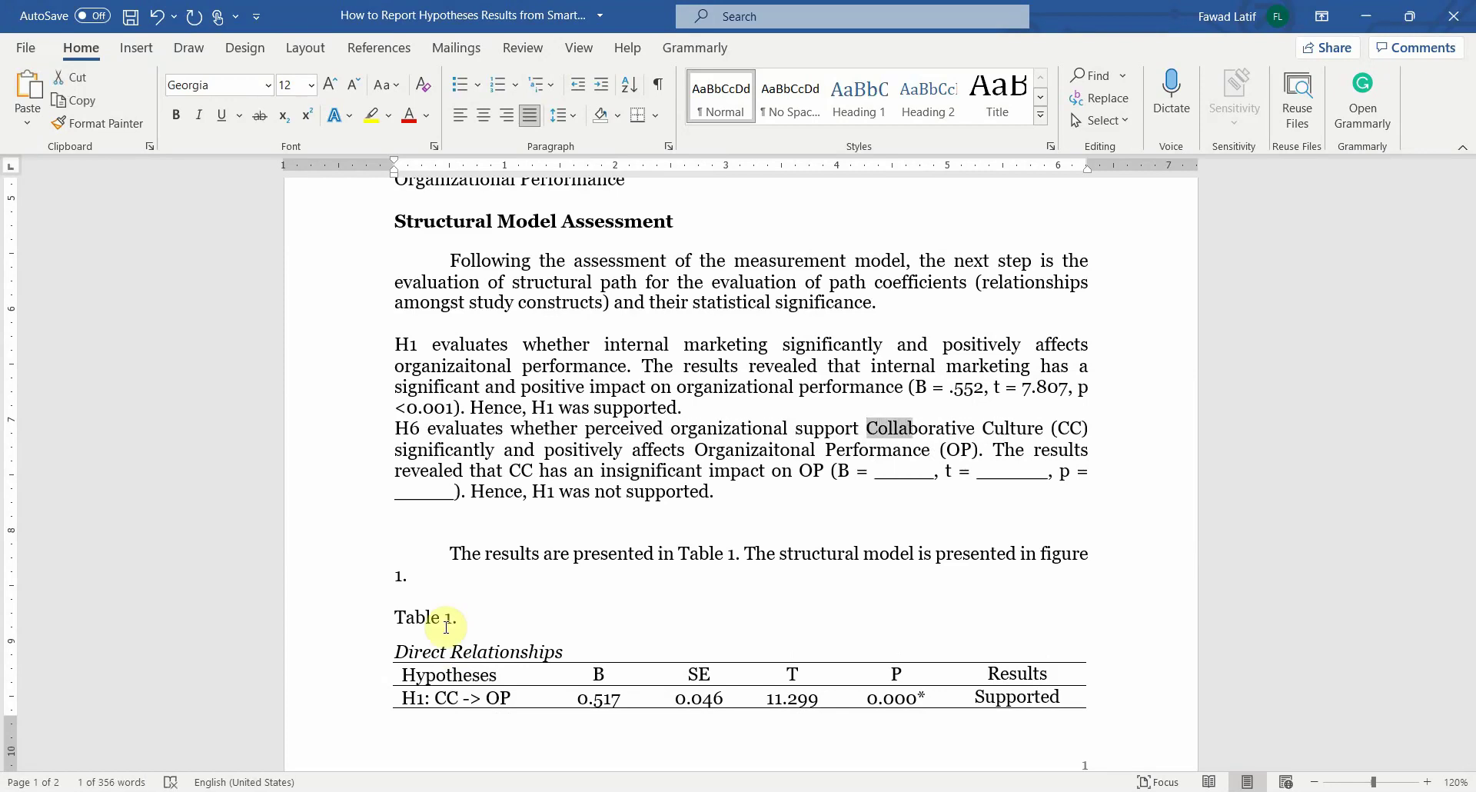
key("Delete")
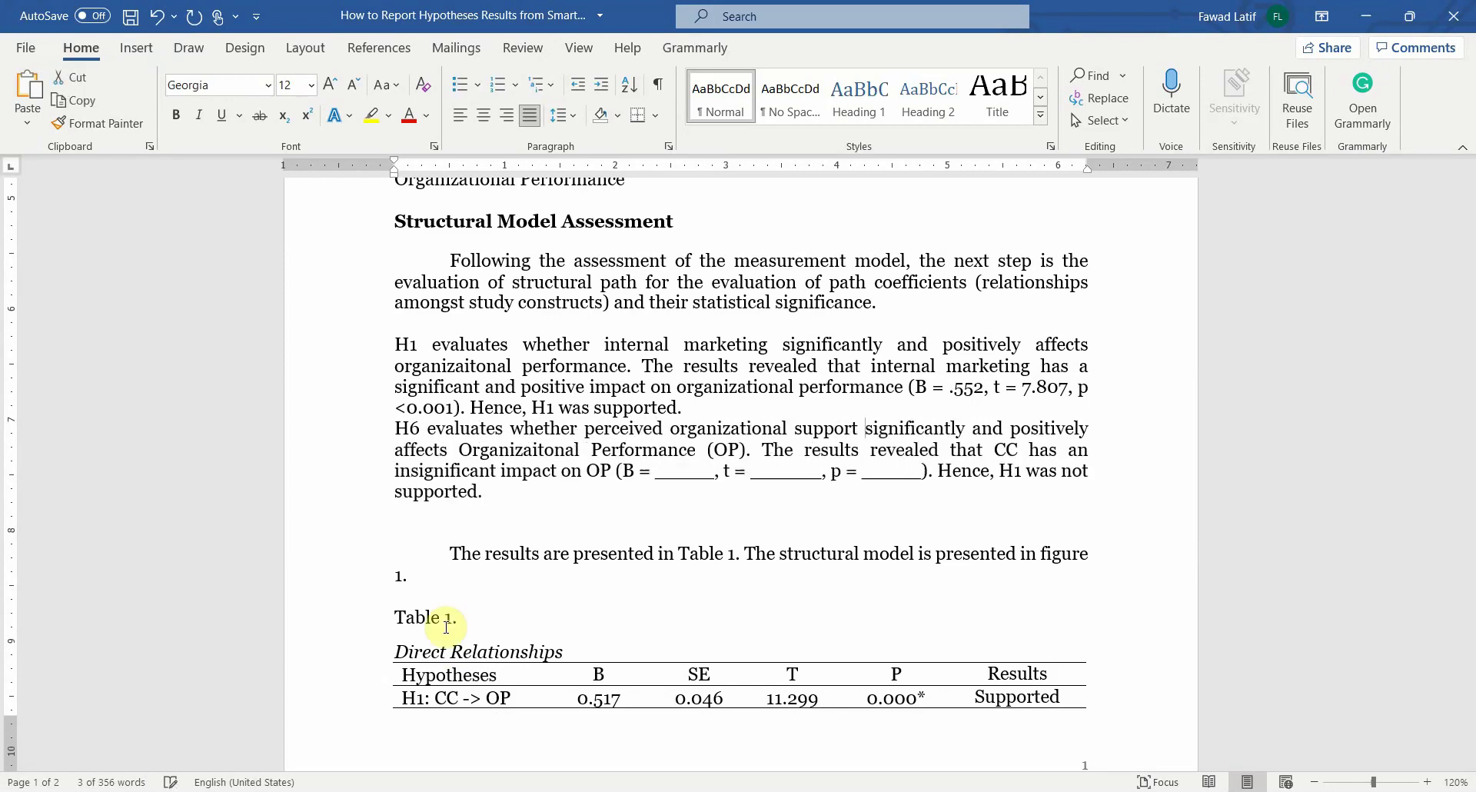
key("shift+Left")
key("shift+Left")
key("shift+Left")
key("shift+Left")
key("shift+Left")
key("shift+Left")
key("shift+Left")
key("shift+Left")
key("shift+Left")
key("shift+Left")
key("shift+Left")
key("shift+Left")
key("shift+Left")
key("shift+Left")
key("shift+Left")
key("shift+Left")
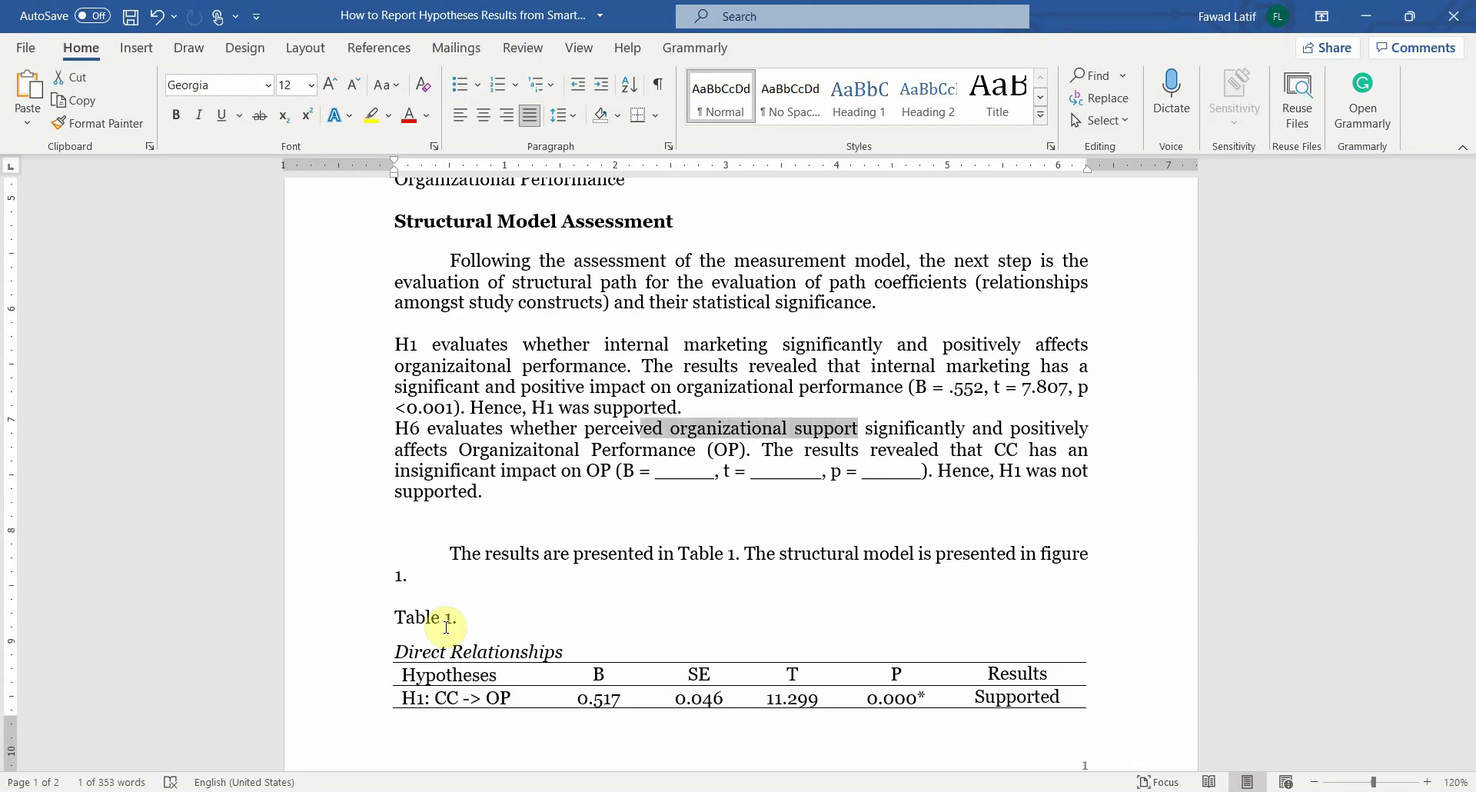
key("Down")
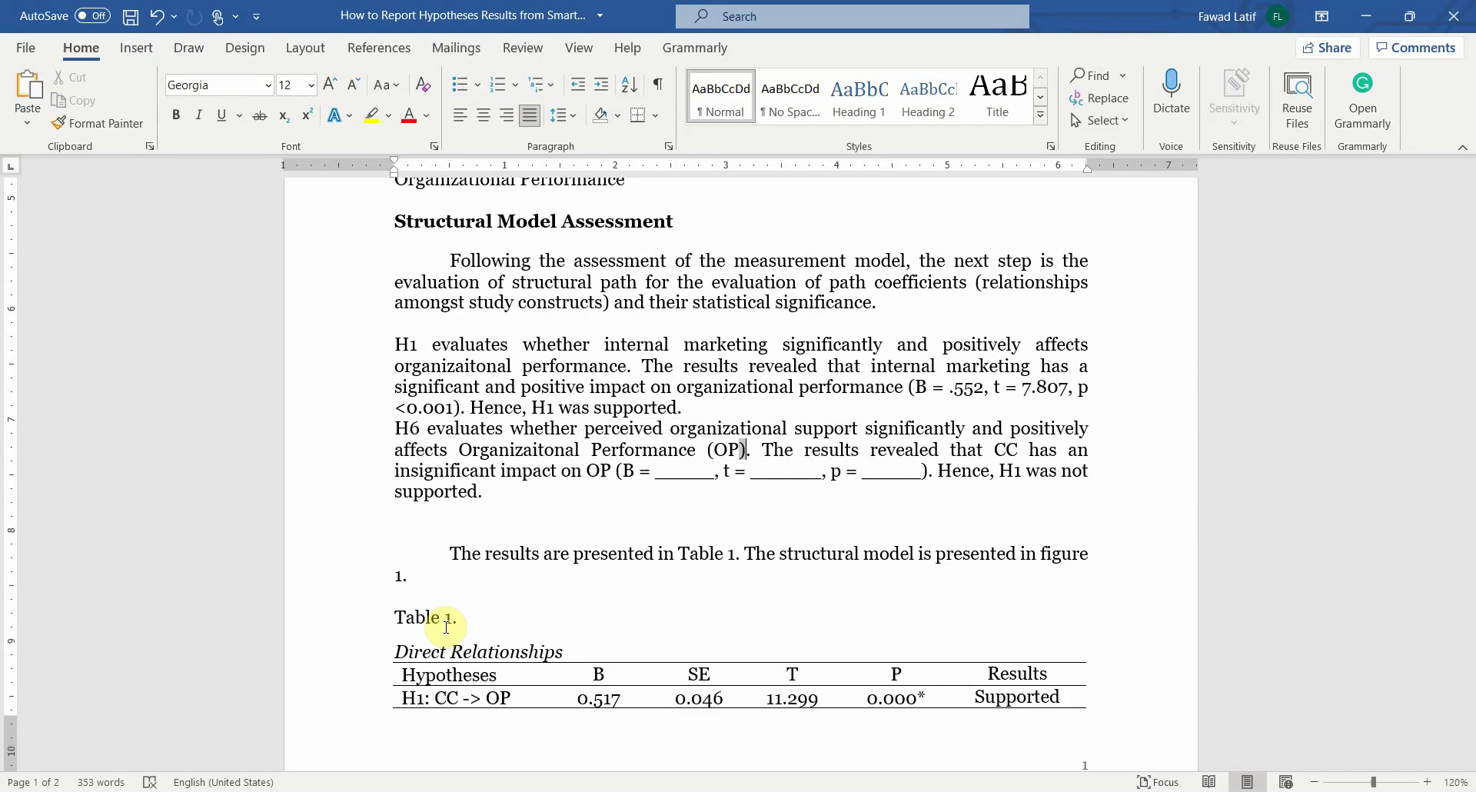
key("Delete")
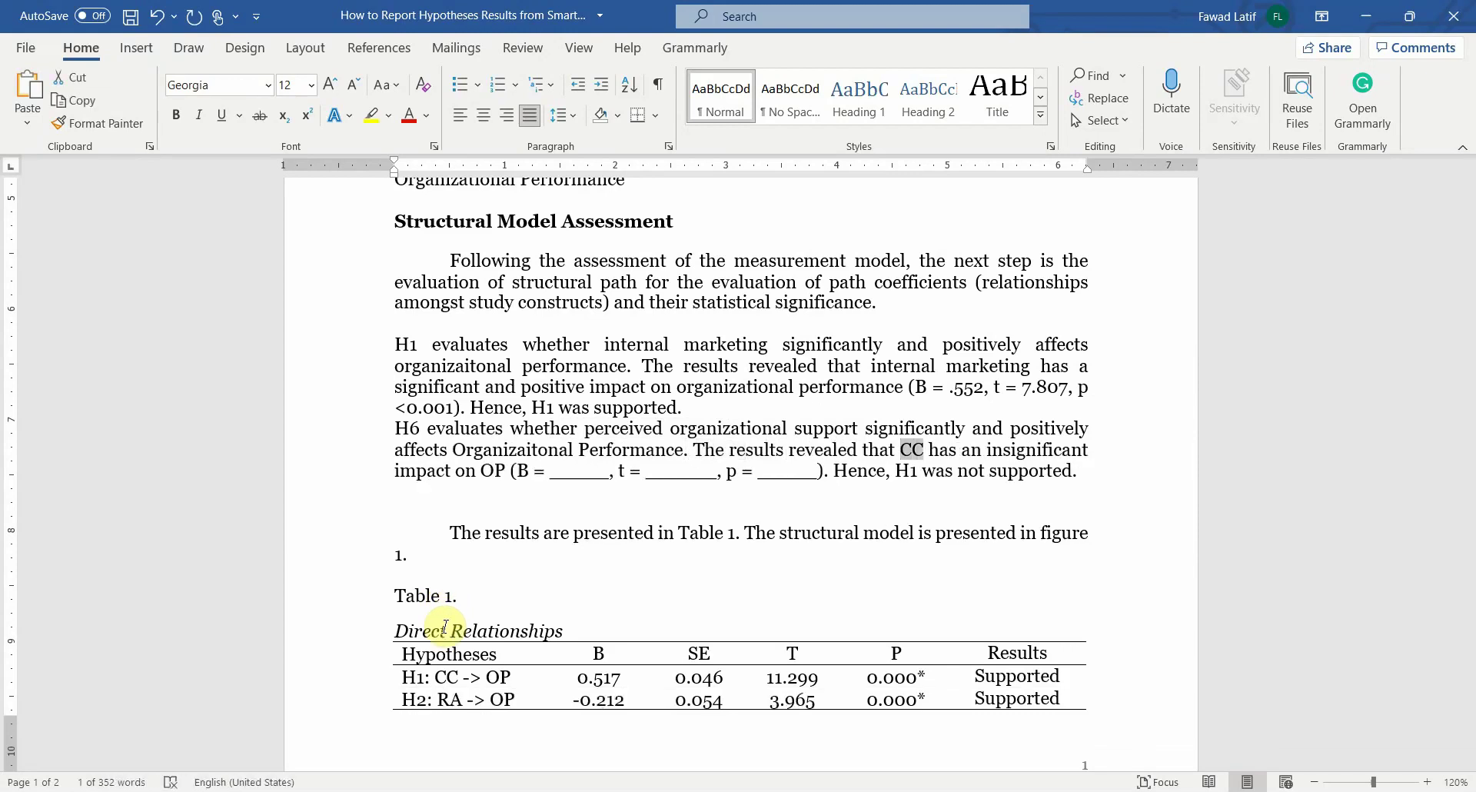
type("perceived organizational support")
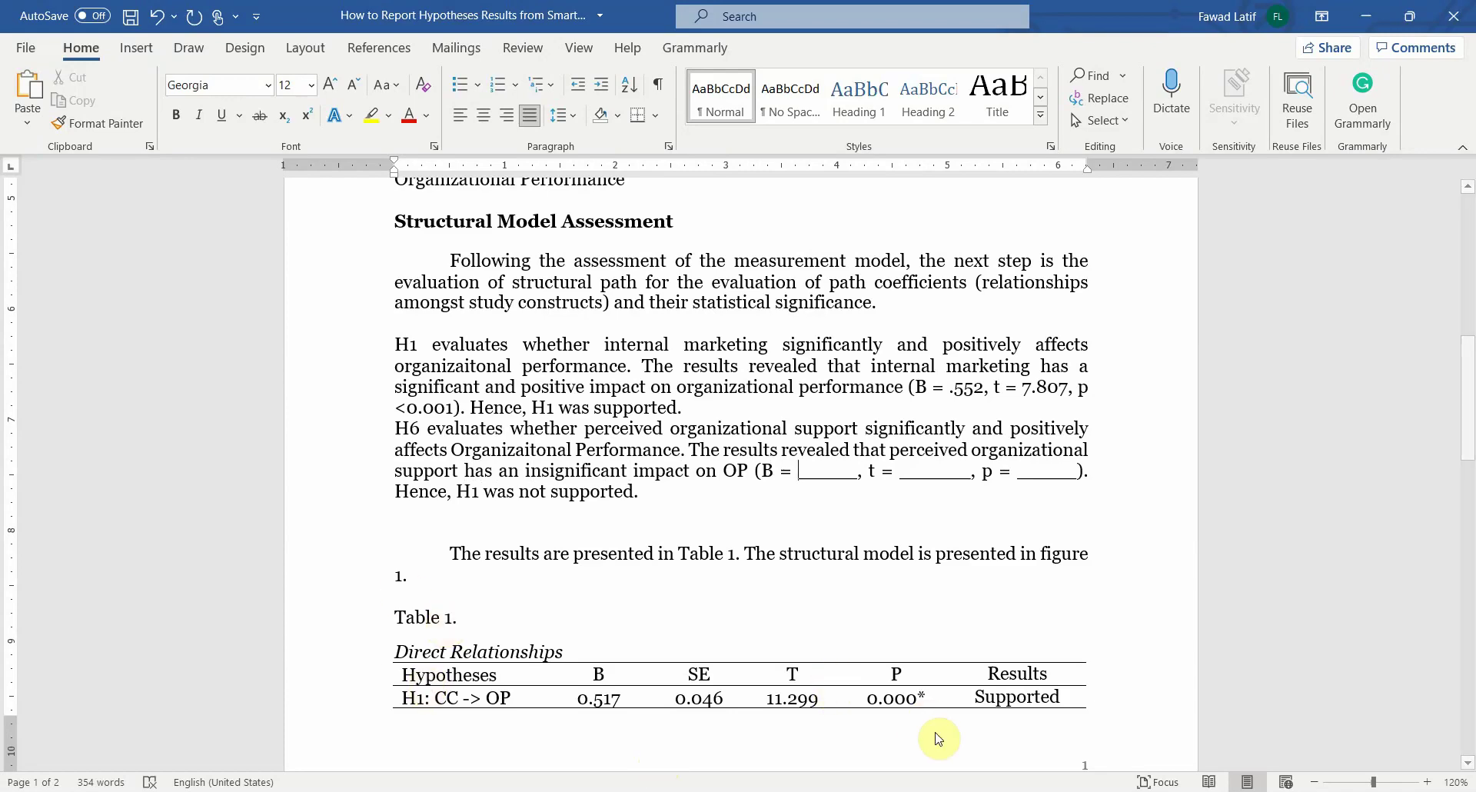
key("alt+Tab")
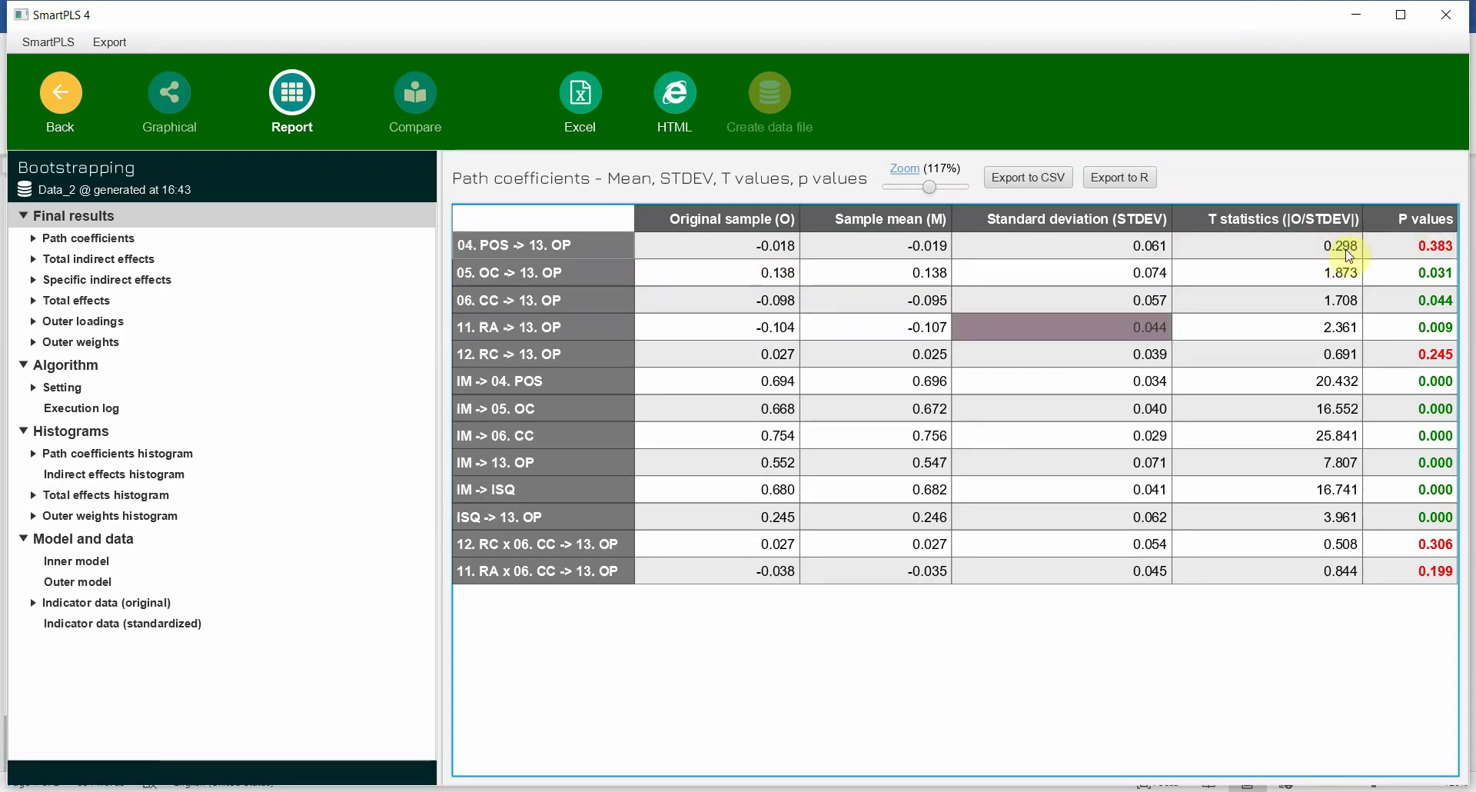
Step: Enter B = -0.018 and t = 0.298 in the H6 sentence, deleting the underscore blanks
key("alt+Tab")
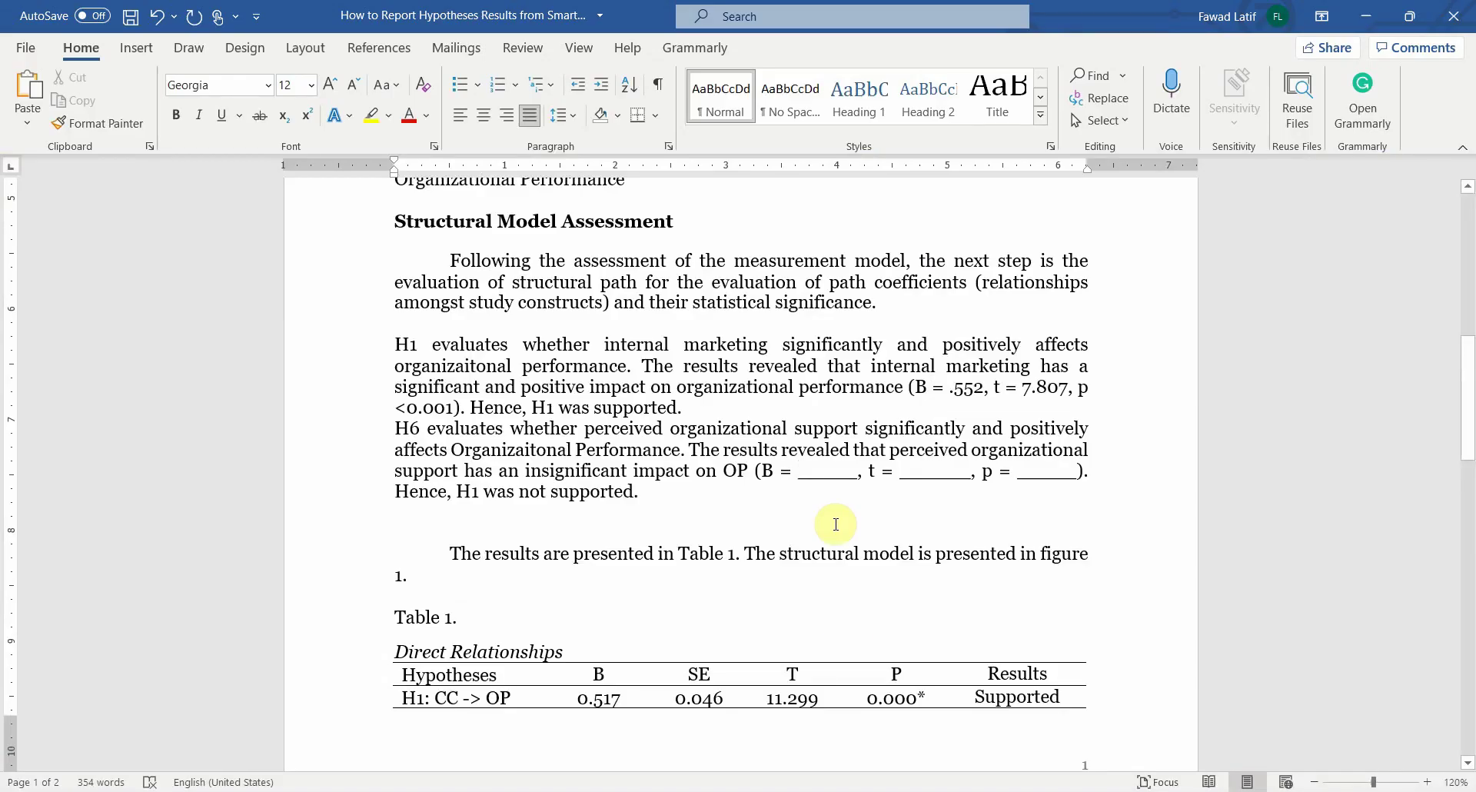
type("-")
type("0.01")
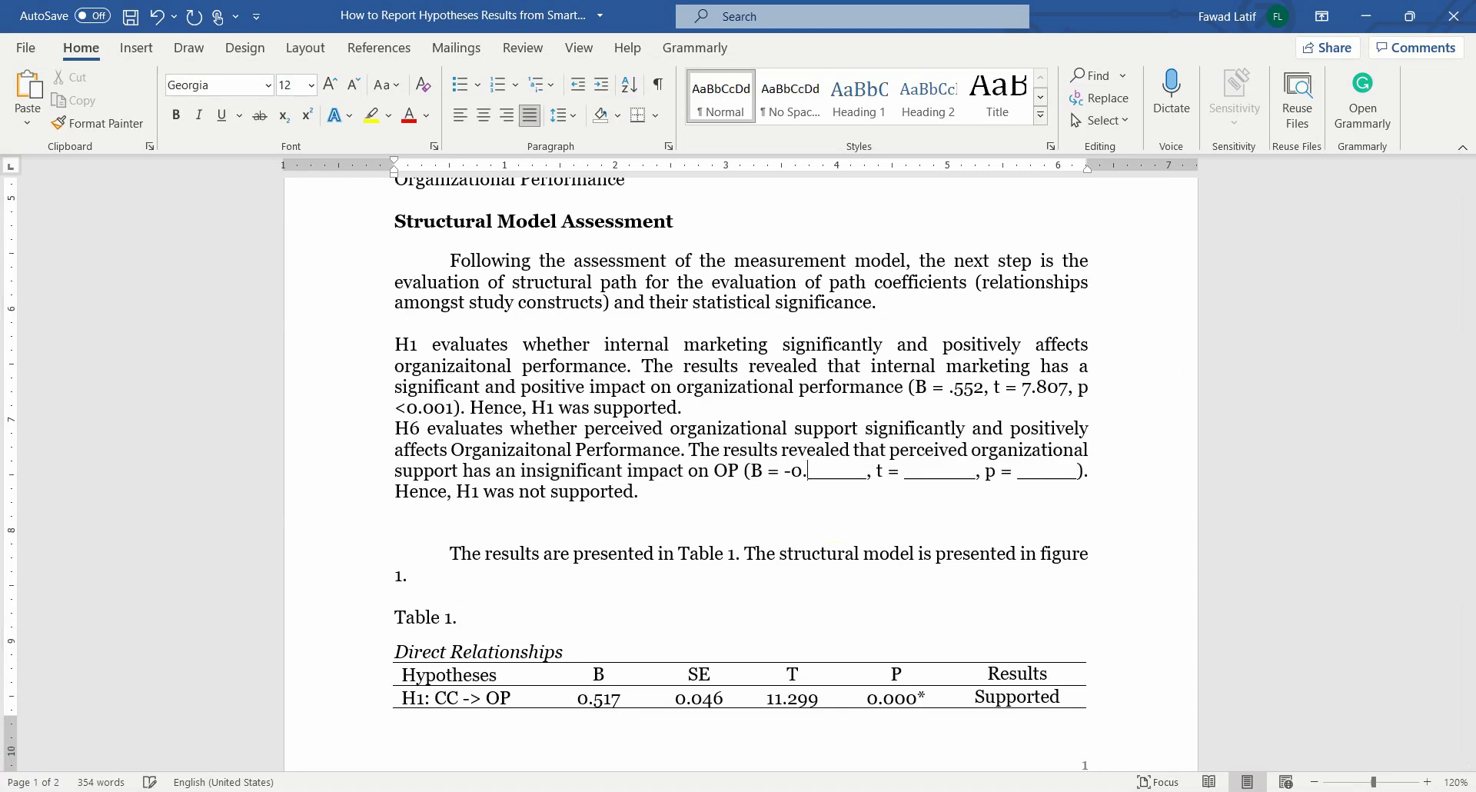
type("8")
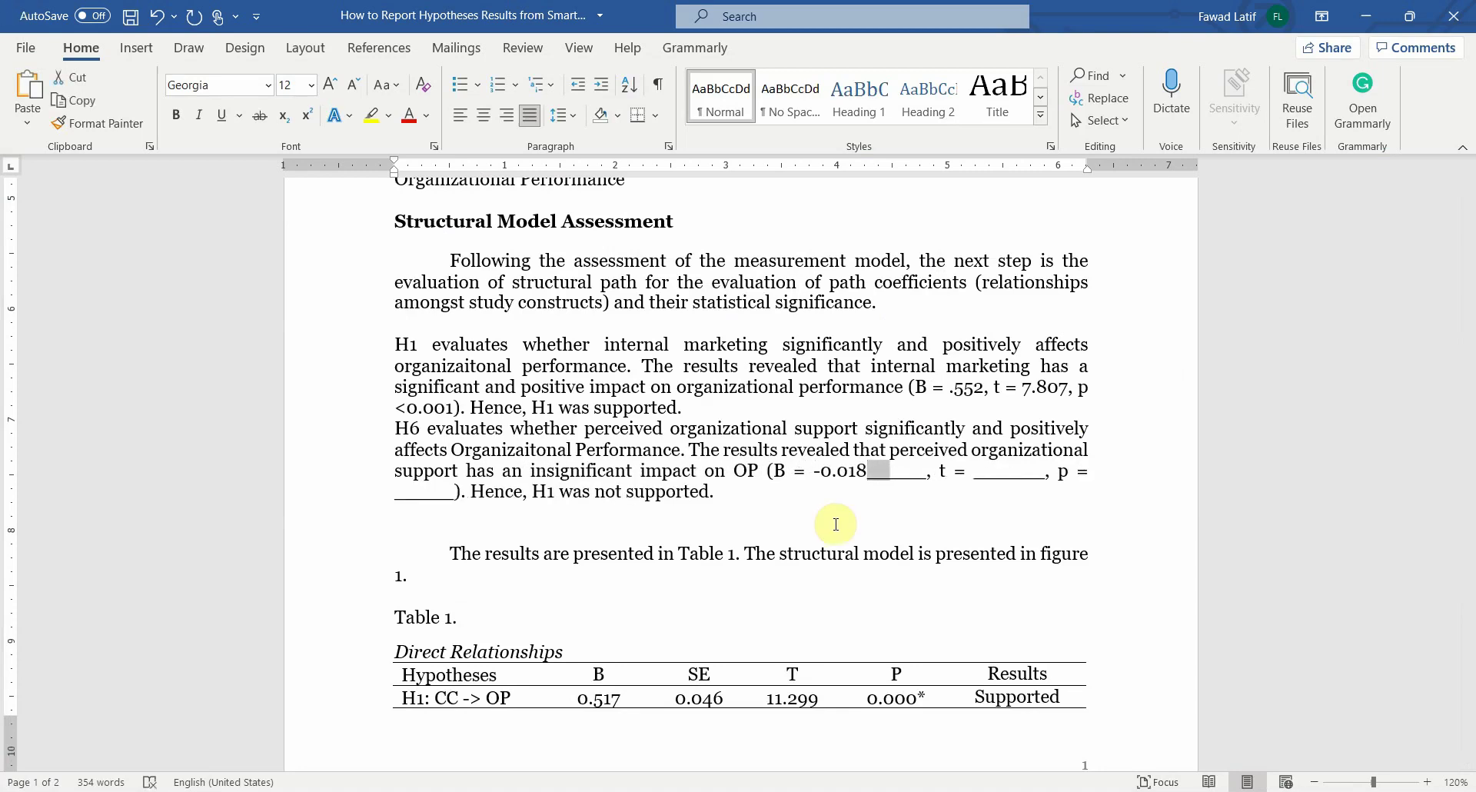
key("BackSpace")
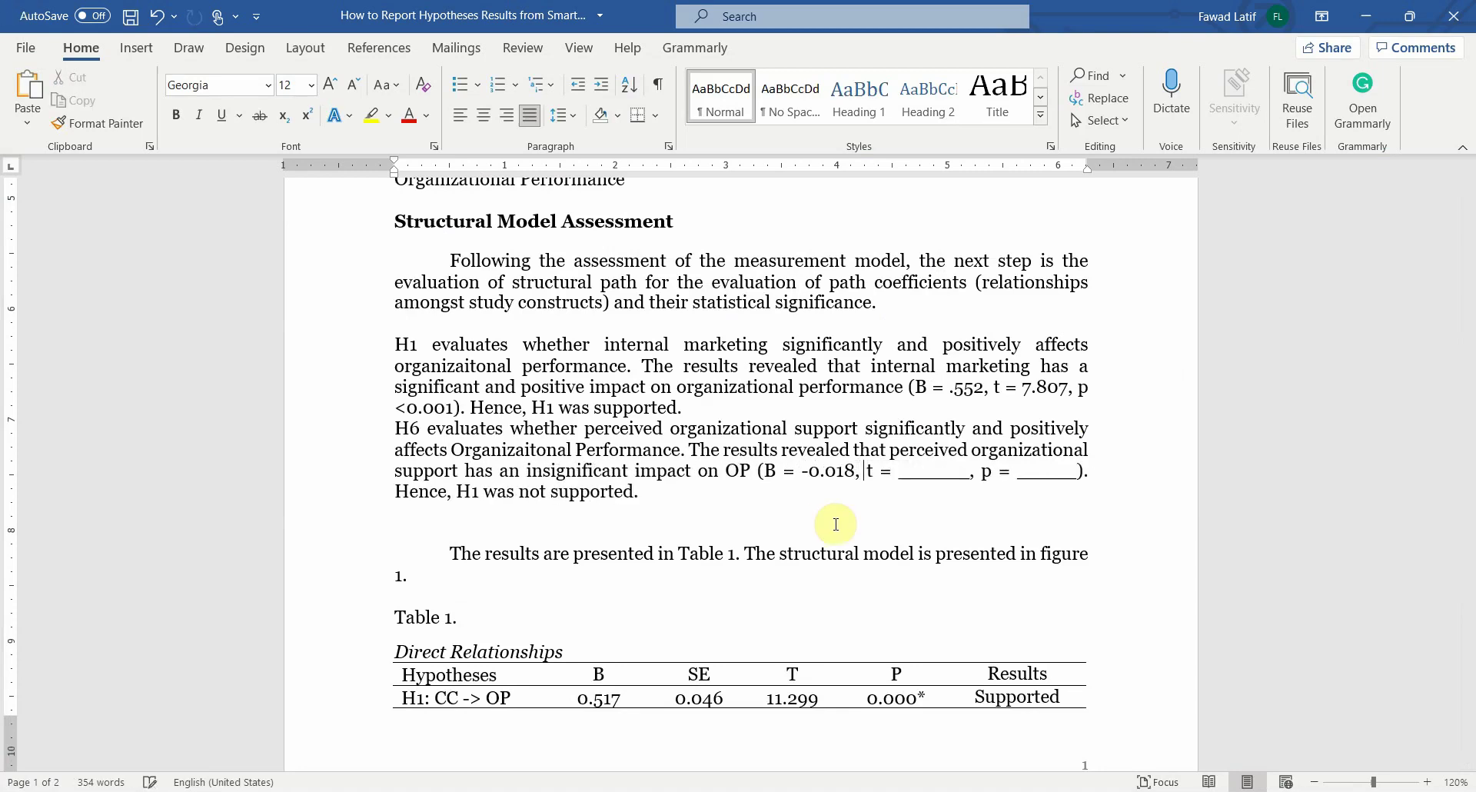
type("0.")
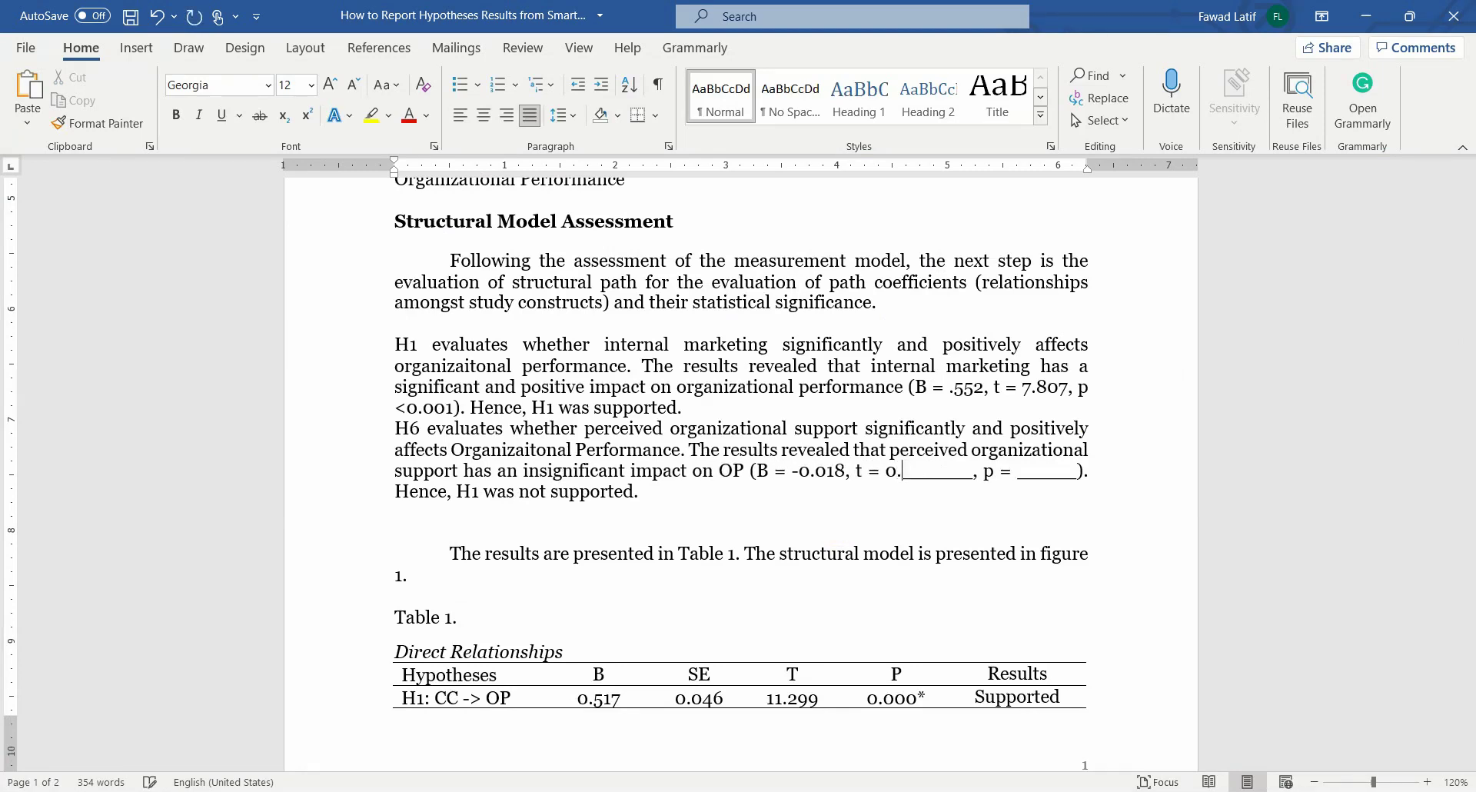
type("298")
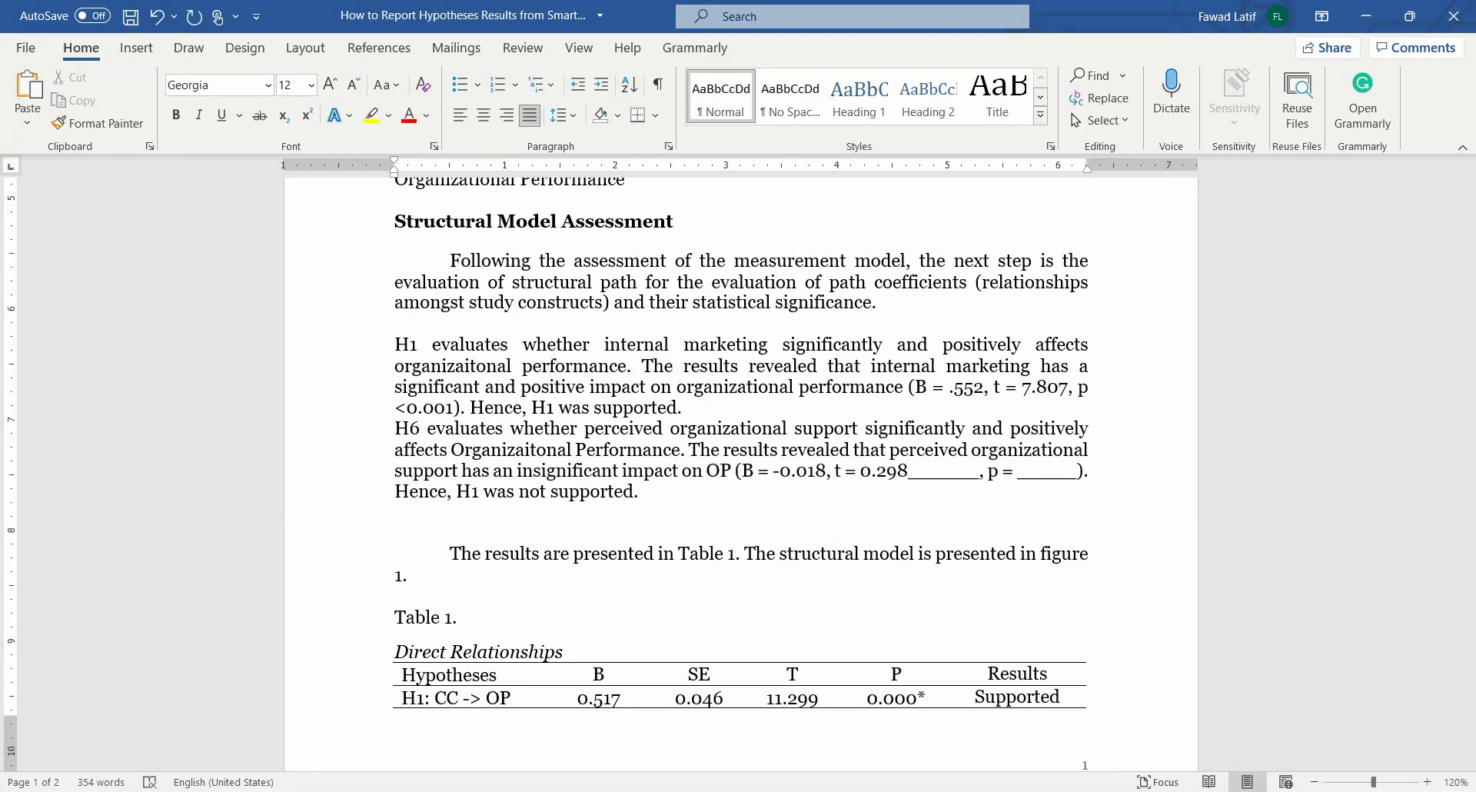
key("shift+Left")
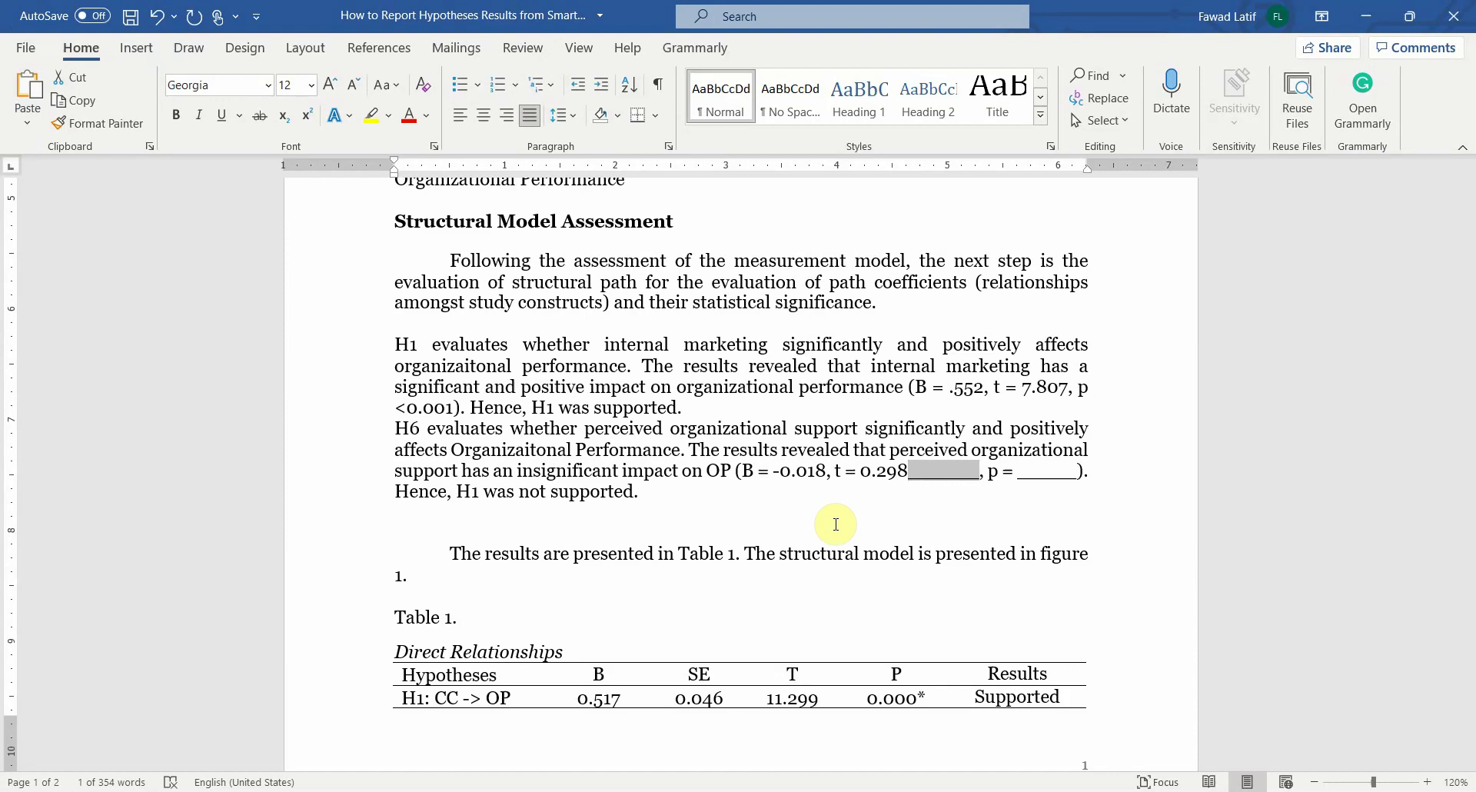
key("BackSpace")
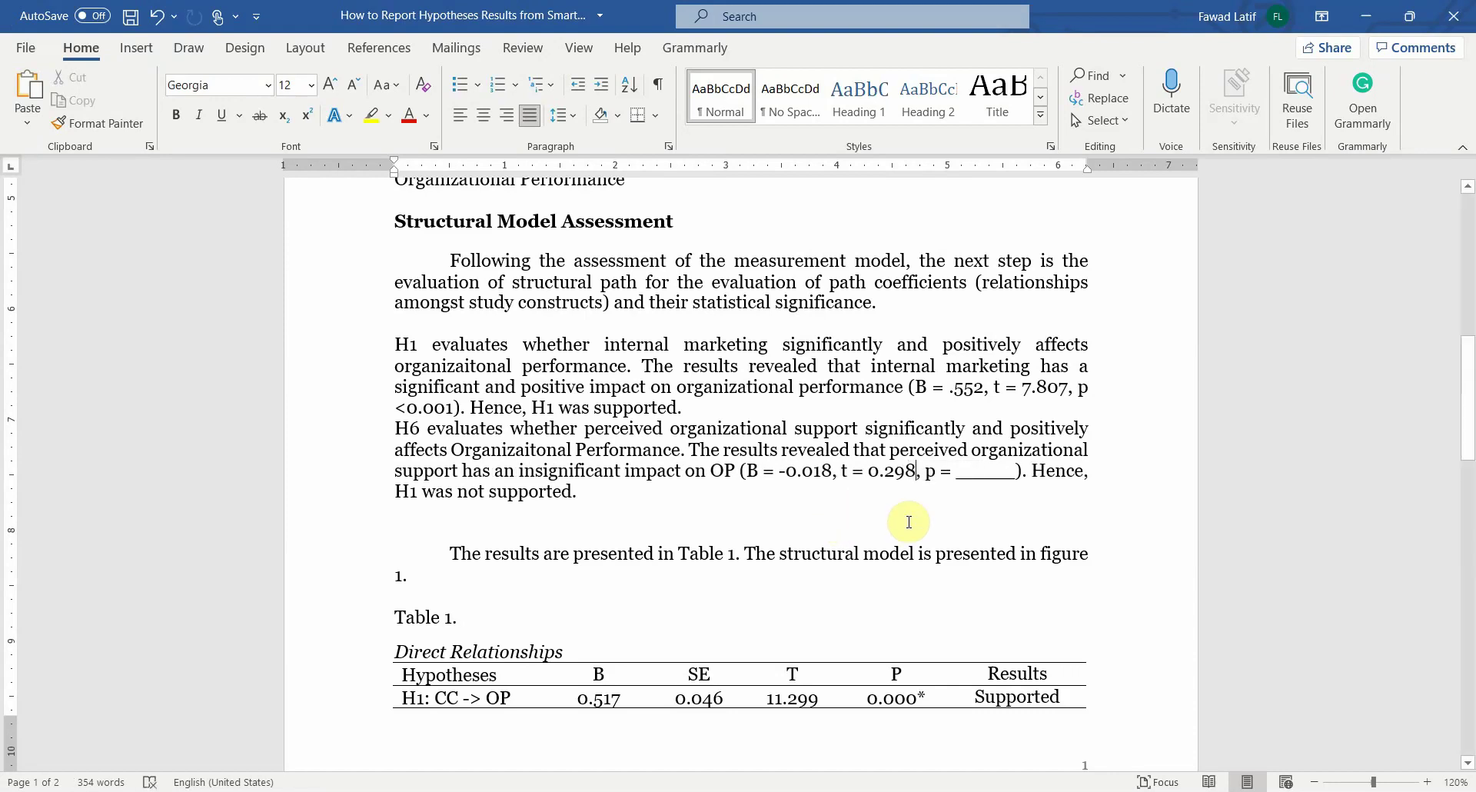
Step: Fill in p = 0.383 from SmartPLS and delete its leftover blank
key("alt+Tab")
key("alt+Tab")
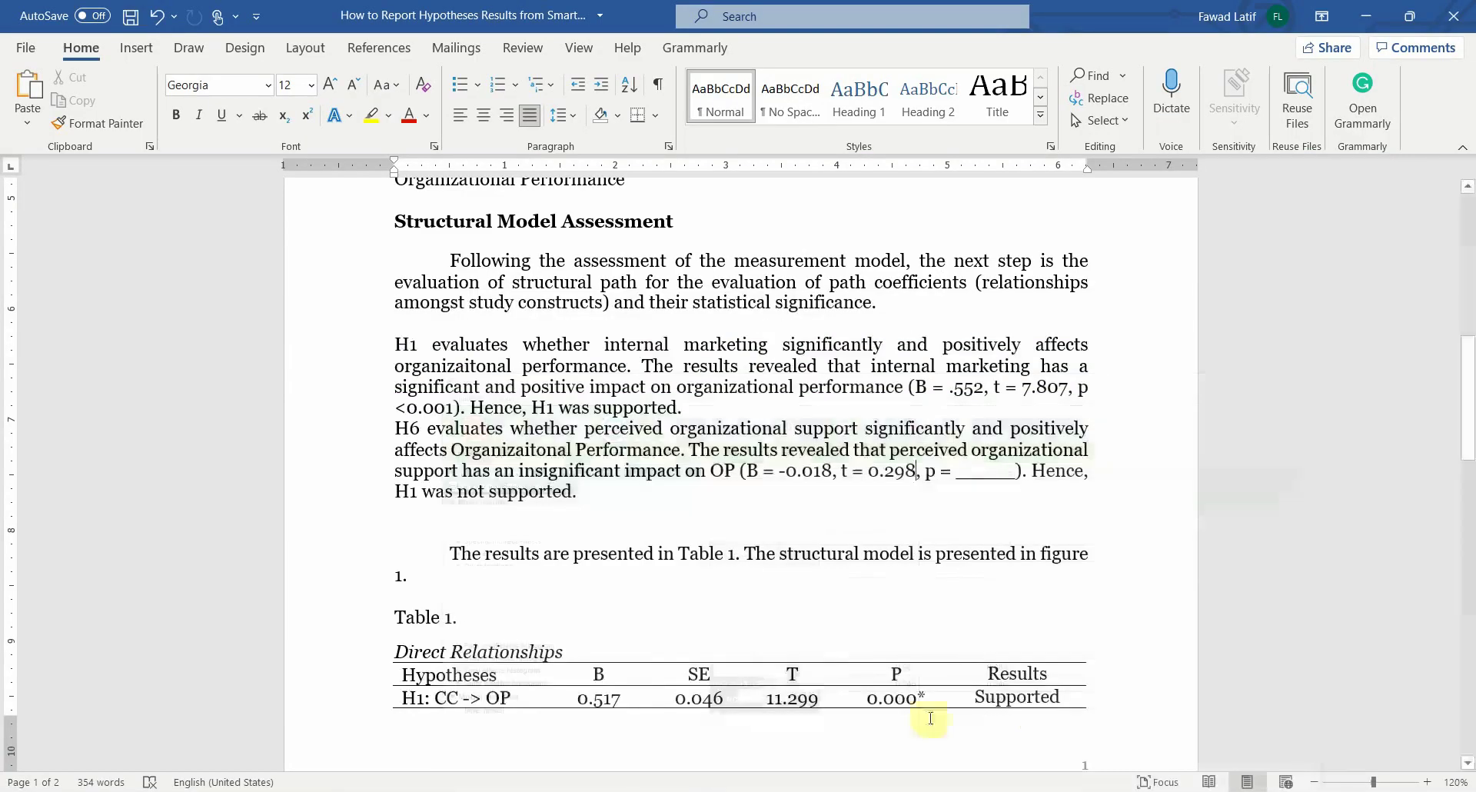
left_click(957, 467)
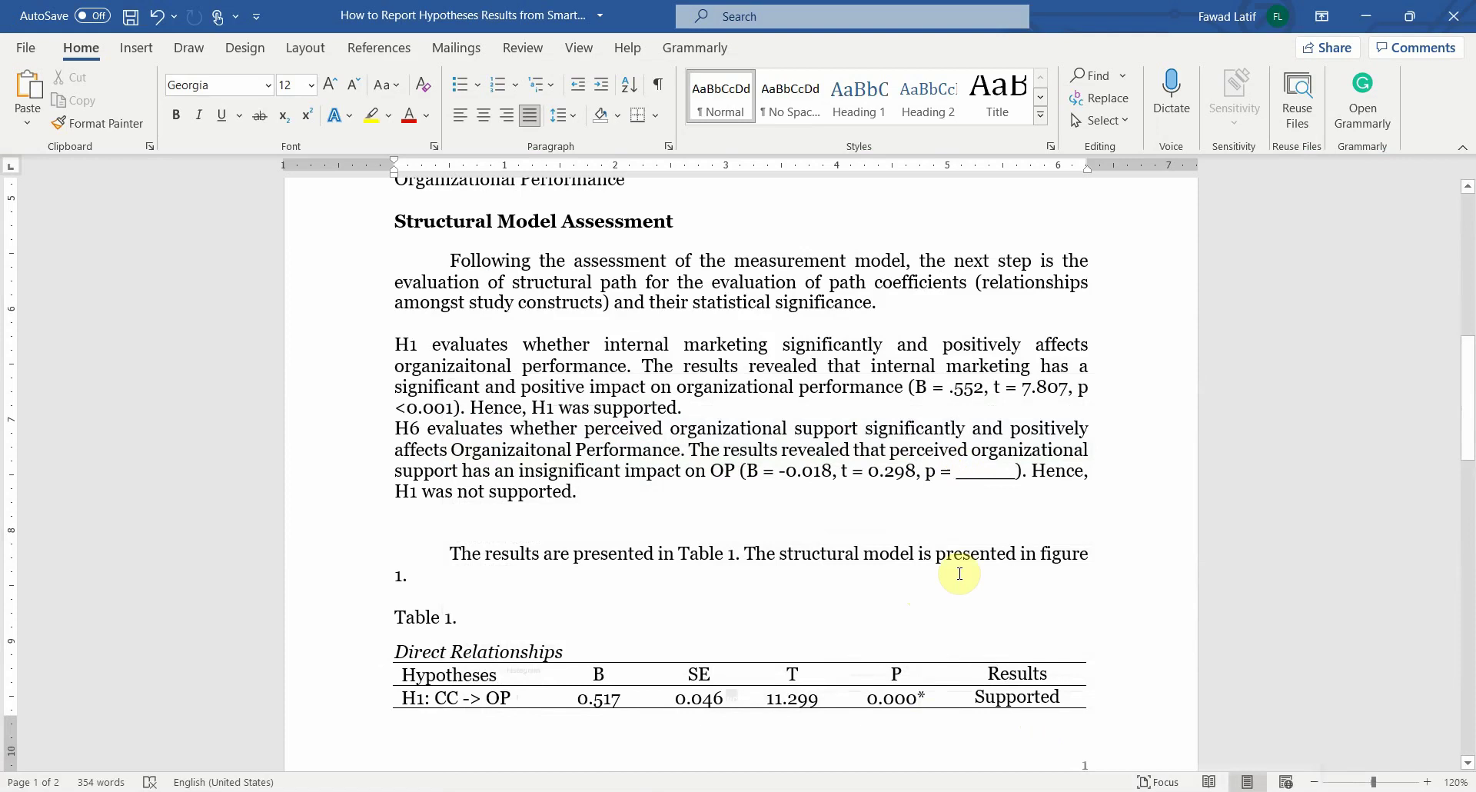
type("0.383")
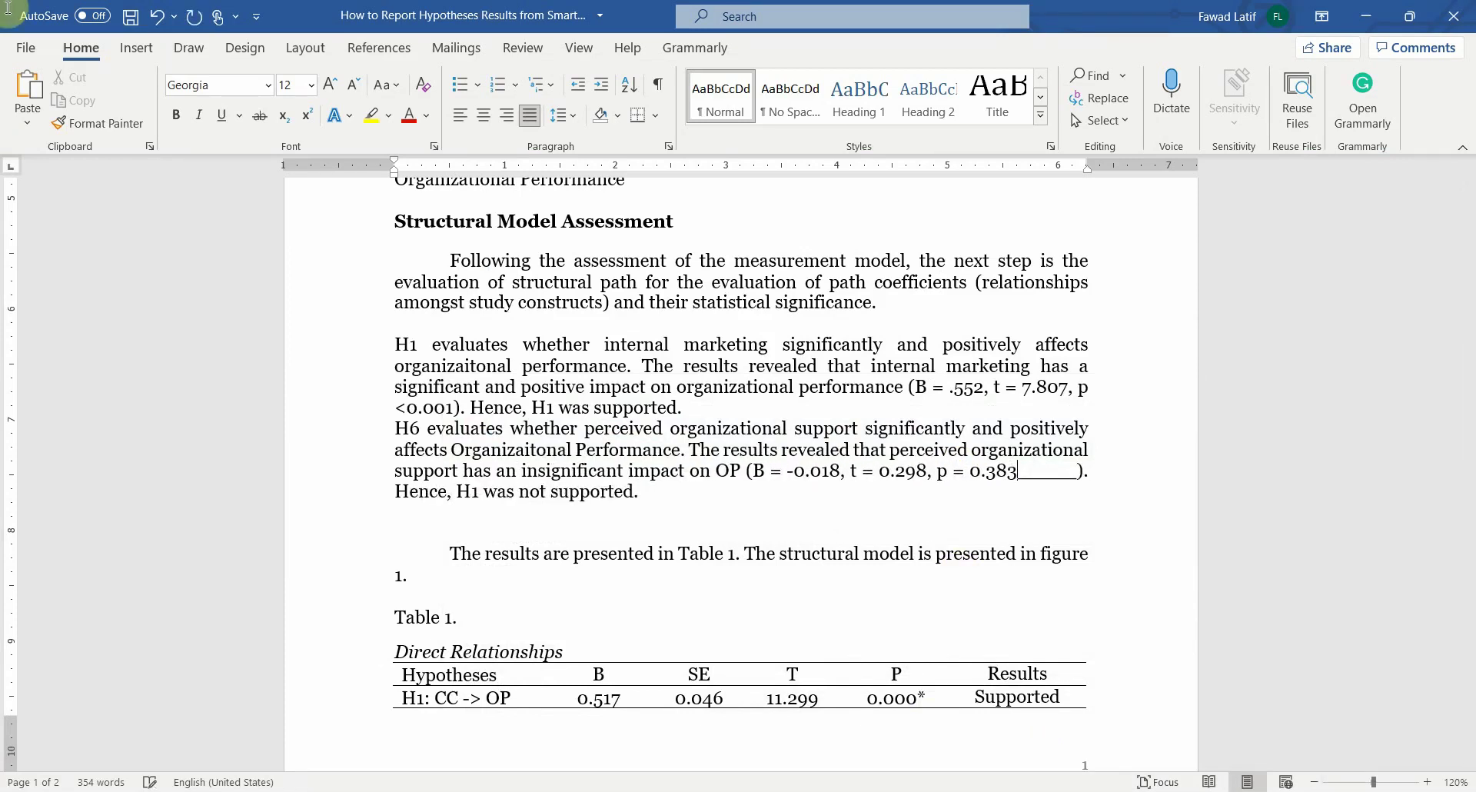
key("shift+Right")
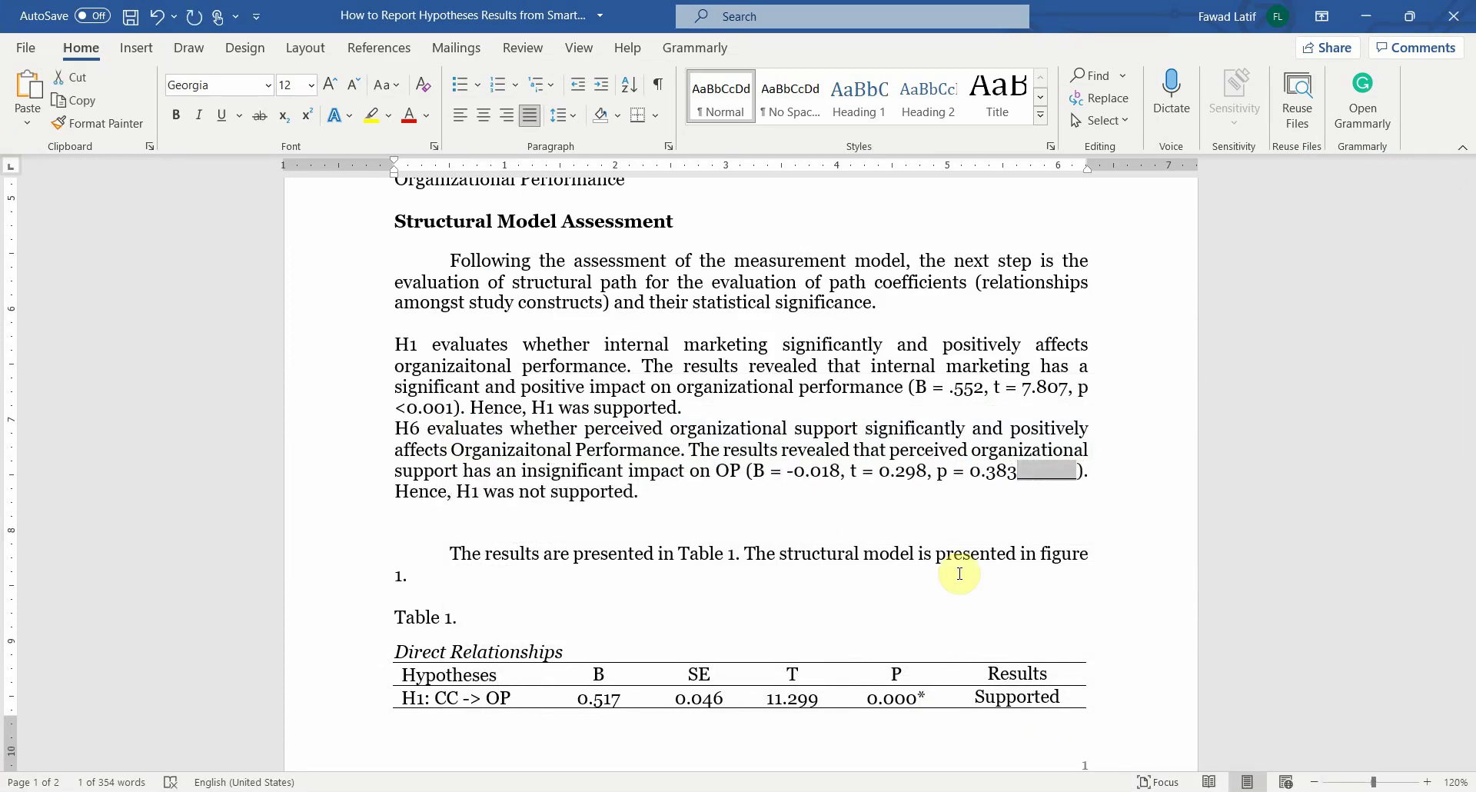
key("Delete")
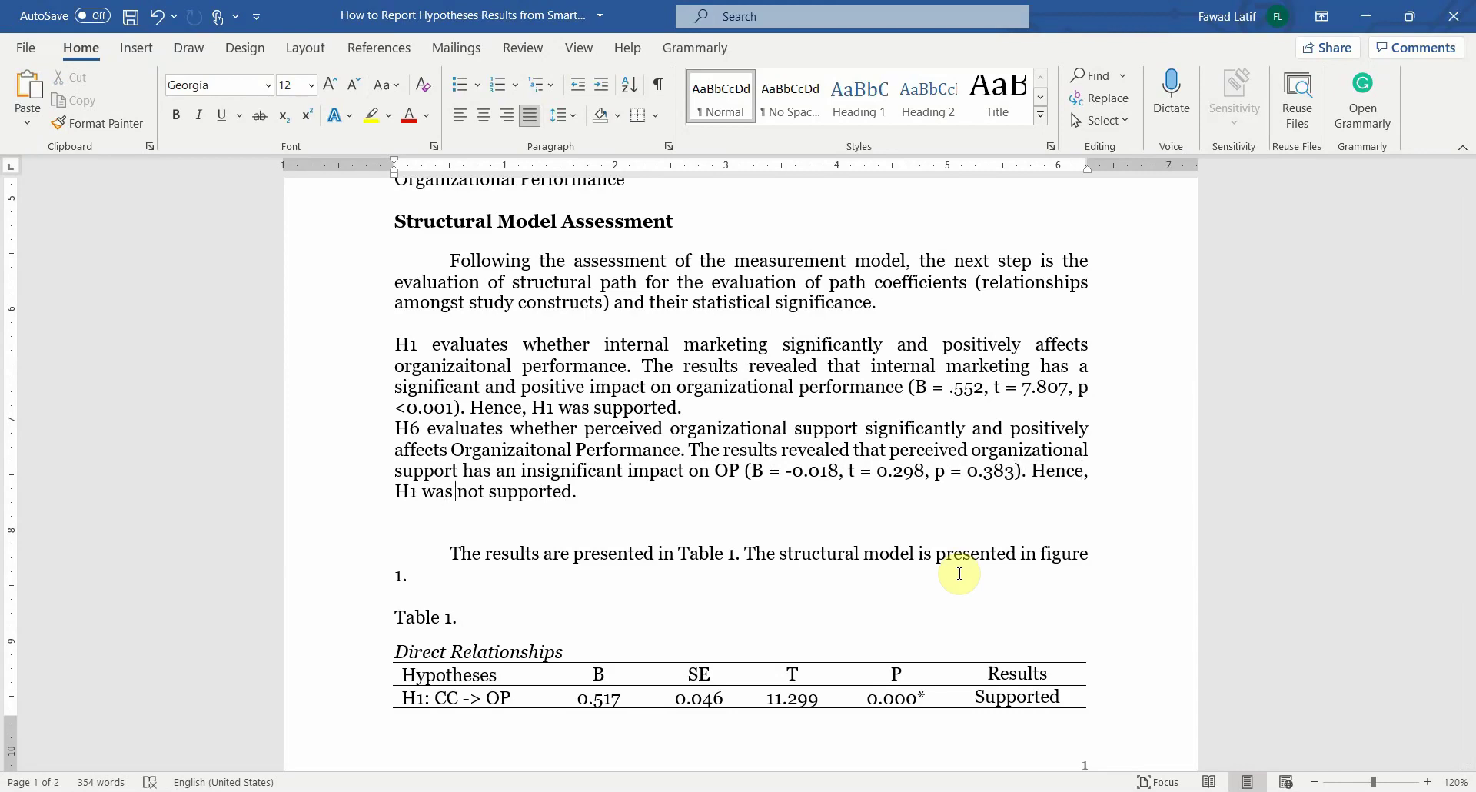
Step: Change the conclusion to 'H6 was not supported', remove empty lines and unindent the Table 1 sentence
key("BackSpace")
type("6")
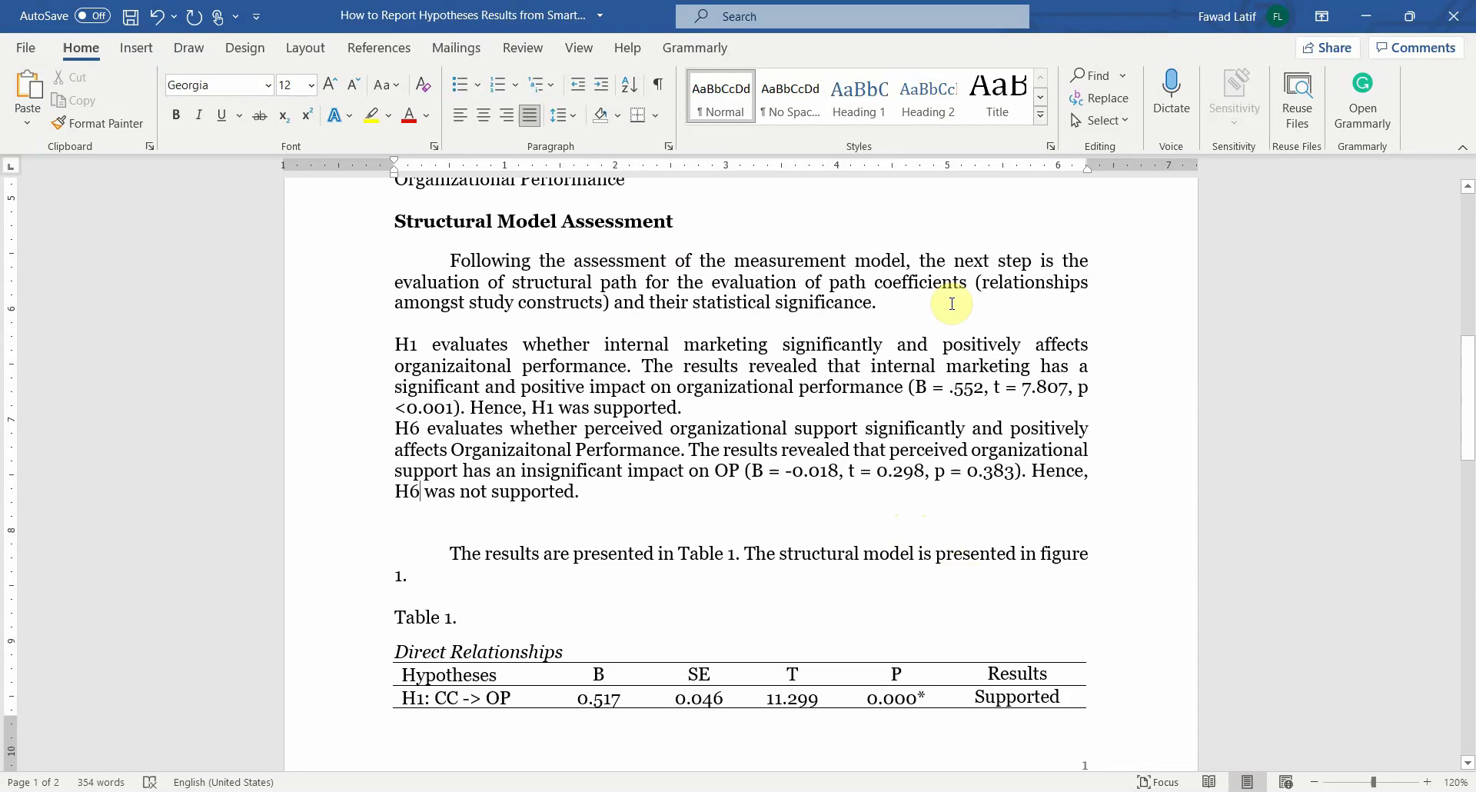
scroll(817, 241, "up", 8)
scroll(492, 365, "down", 3)
scroll(461, 423, "down", 3)
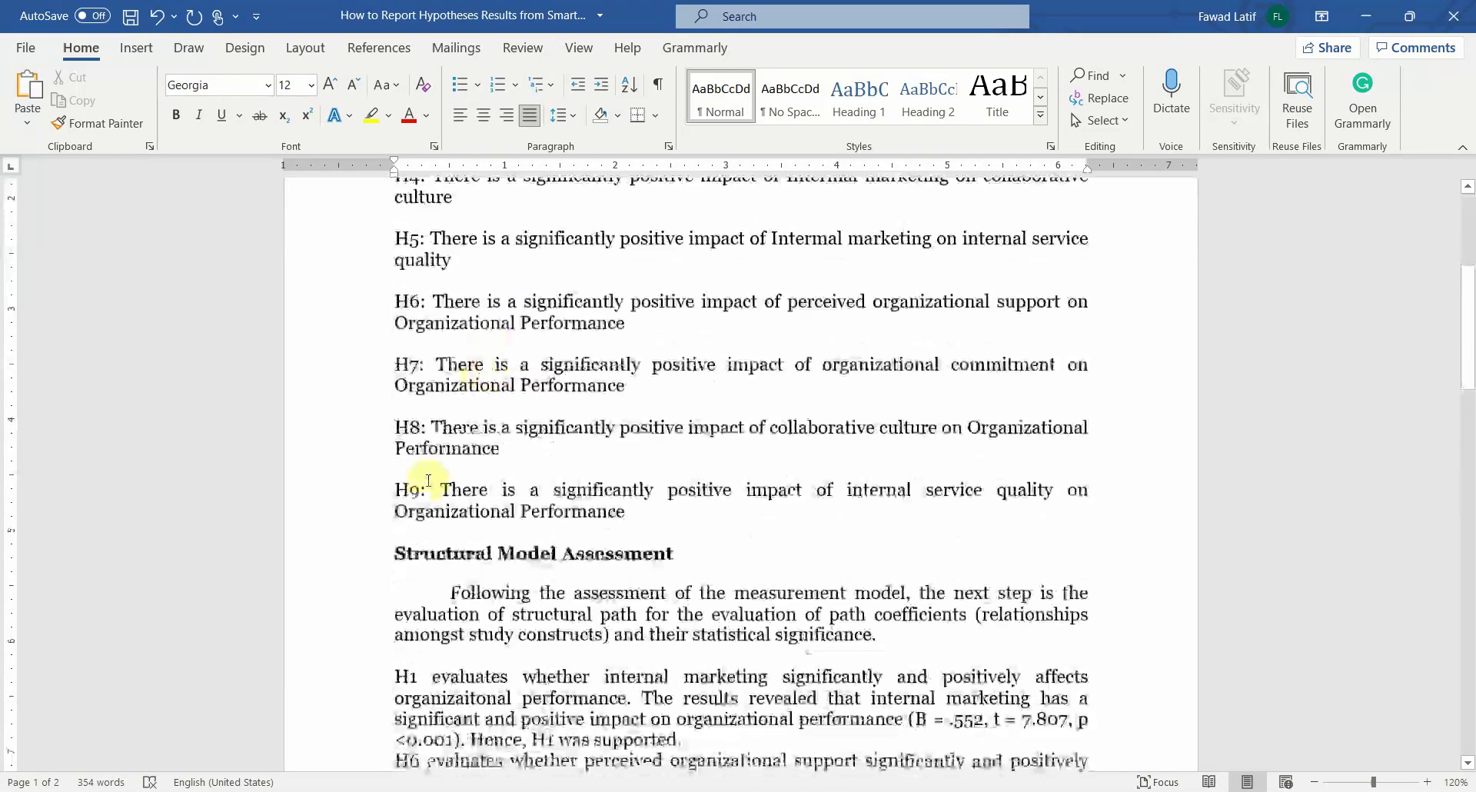
scroll(422, 484, "down", 6)
left_click(484, 511)
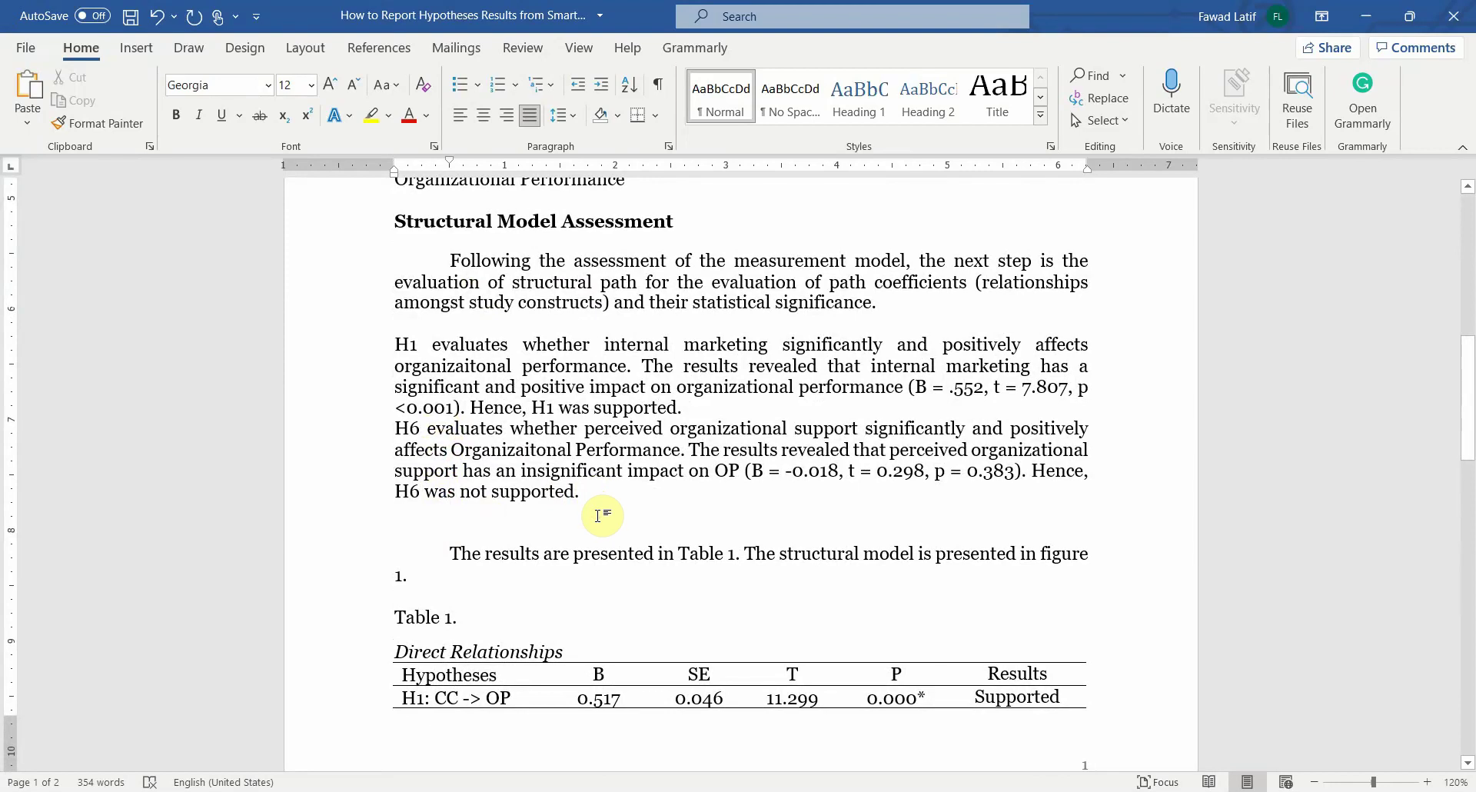
key("Delete")
key("Delete")
key("BackSpace")
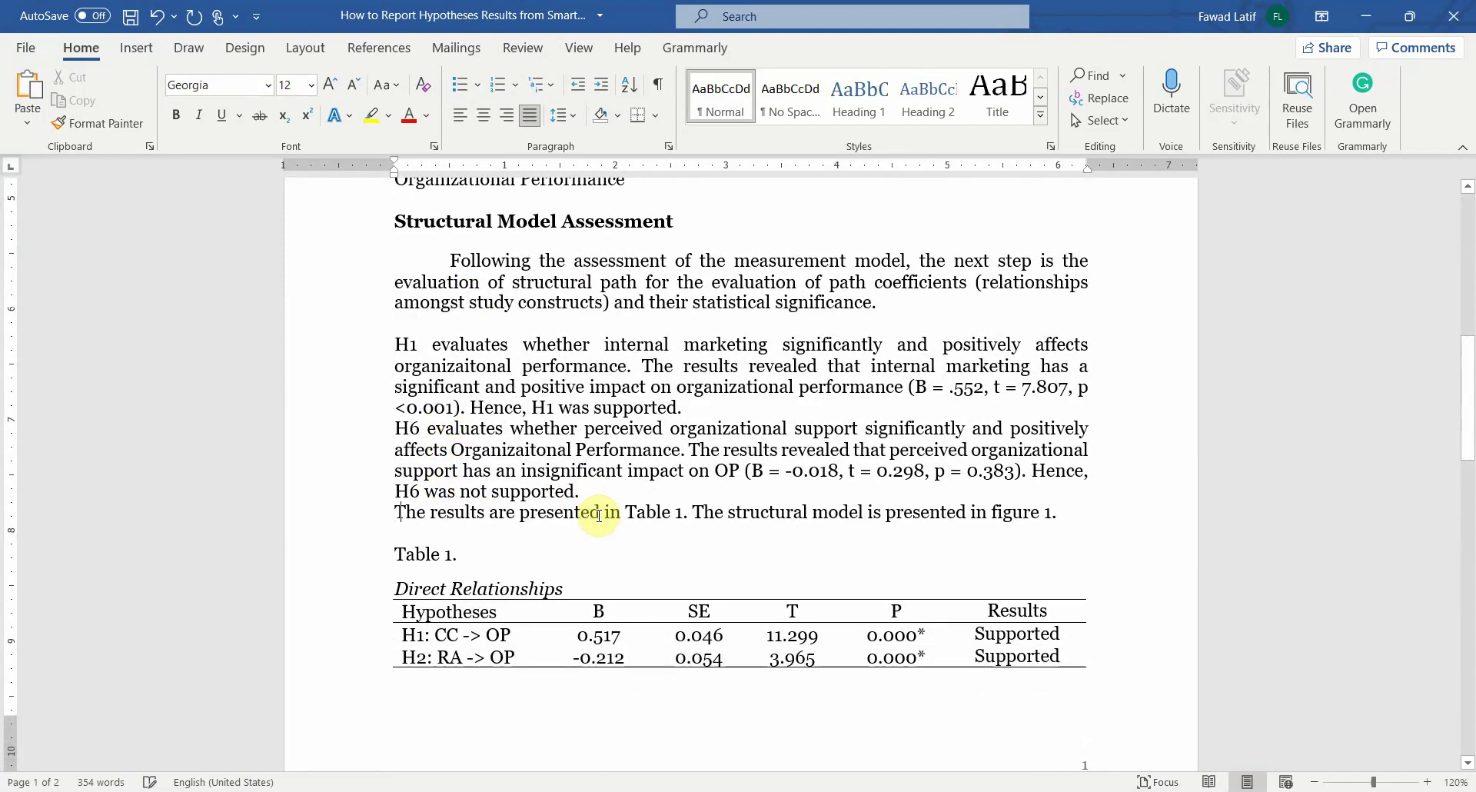
key("Return")
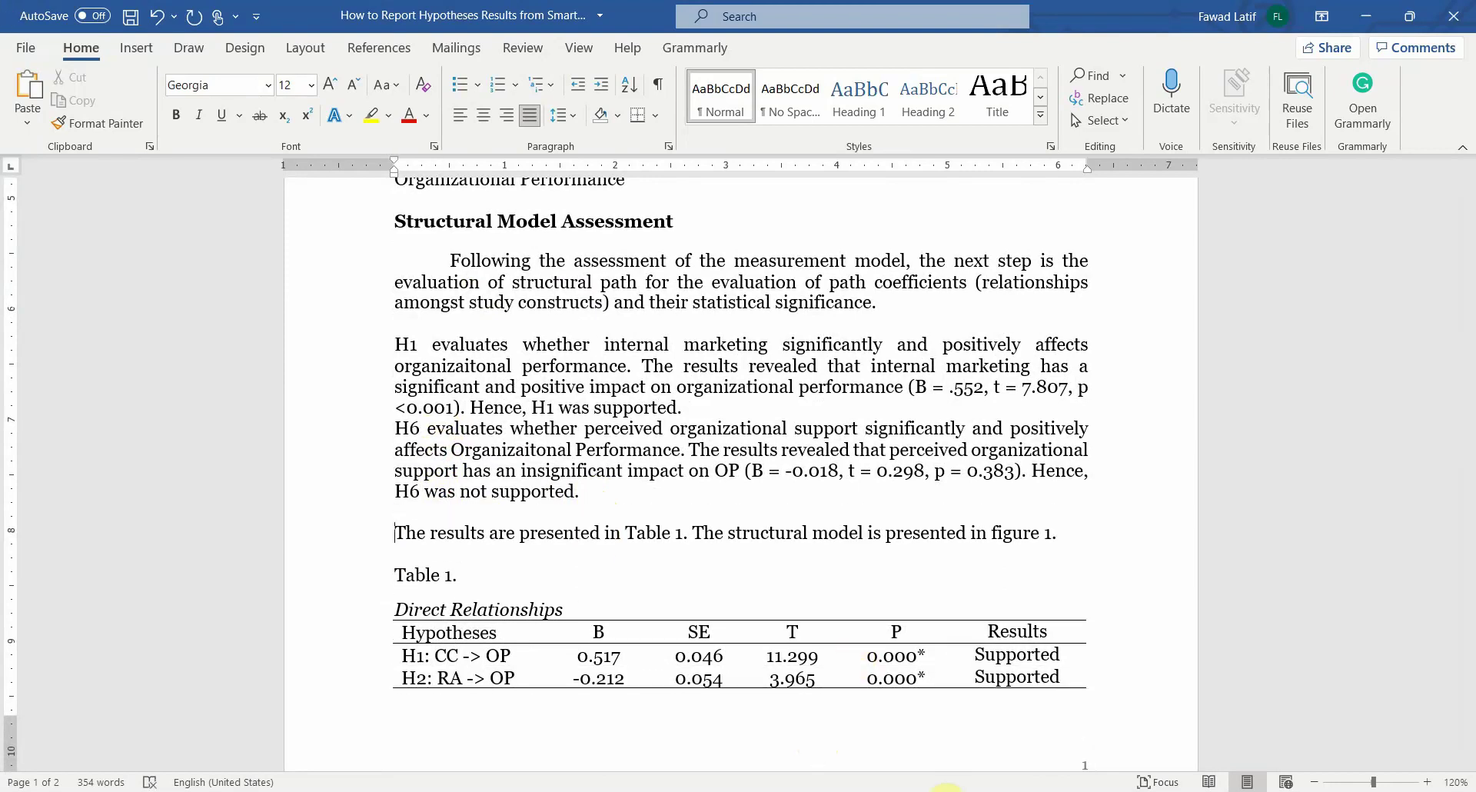
Step: Copy the SmartPLS path coefficients table and bring up the Contrarian Cases Report workbook in Excel
key("alt+Tab")
left_click(519, 216)
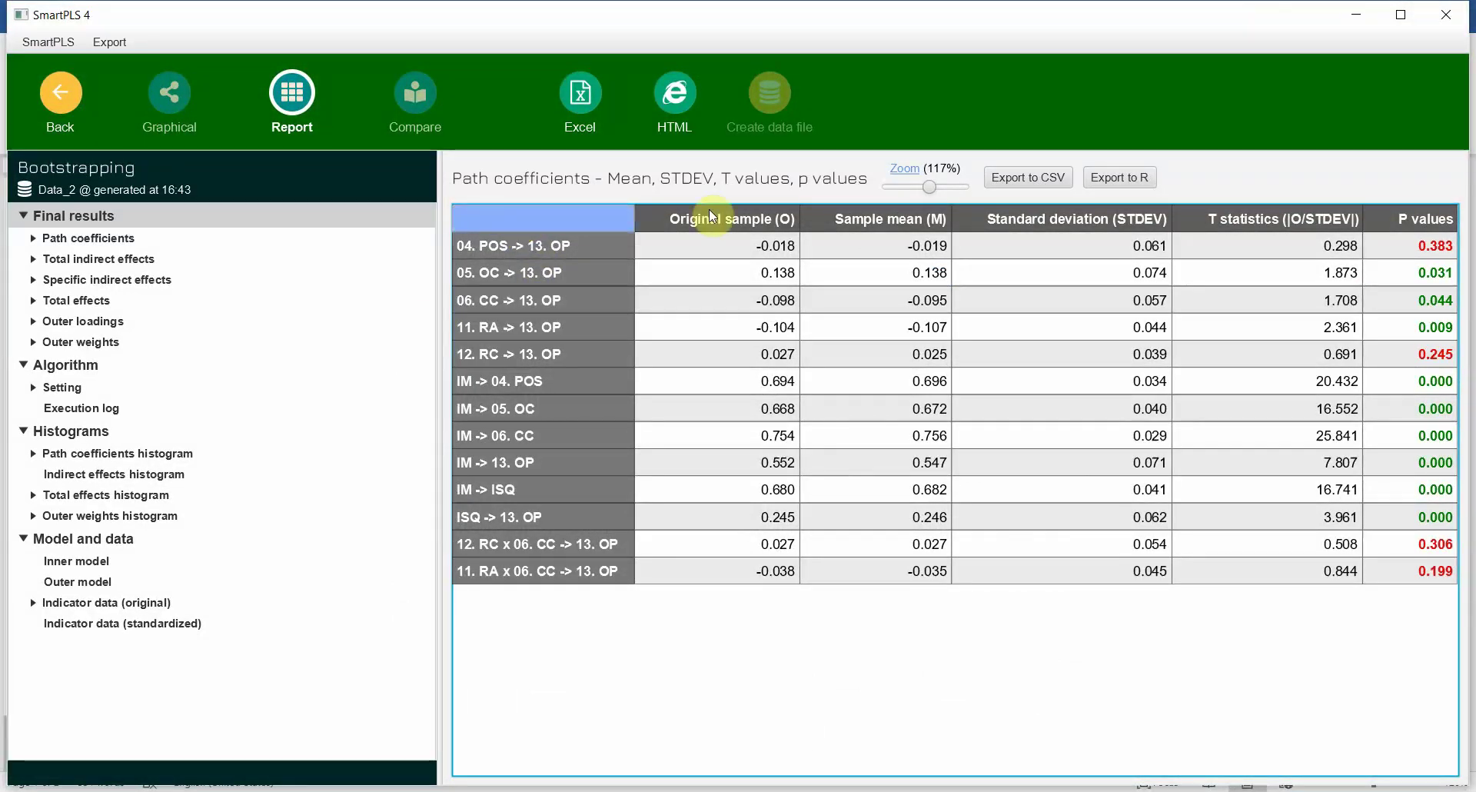
left_click(647, 265)
left_click(1032, 176)
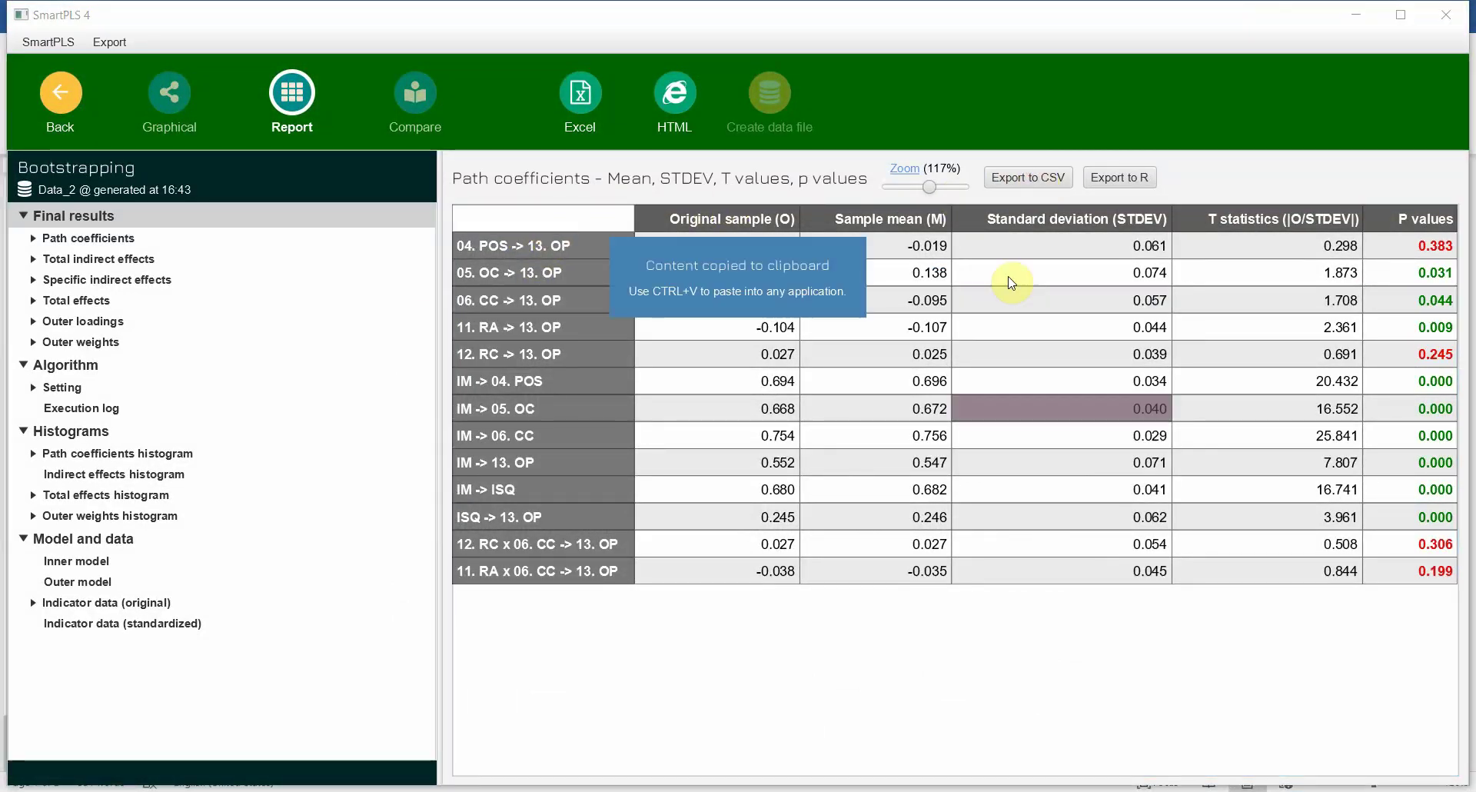
mouse_move(695, 787)
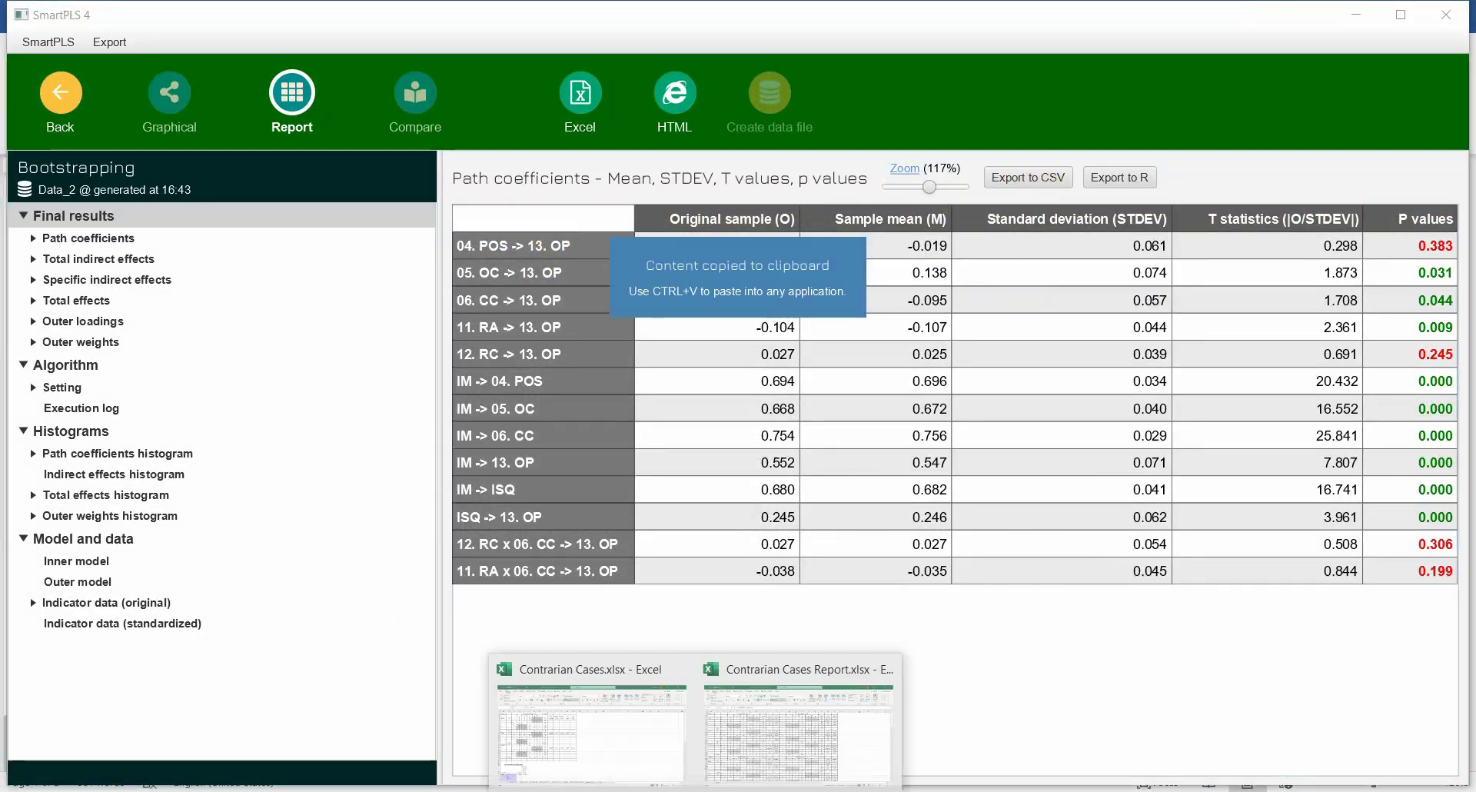
left_click(837, 751)
Step: Paste the path coefficients into a new Sheet2 and delete the sample mean column
left_click(173, 759)
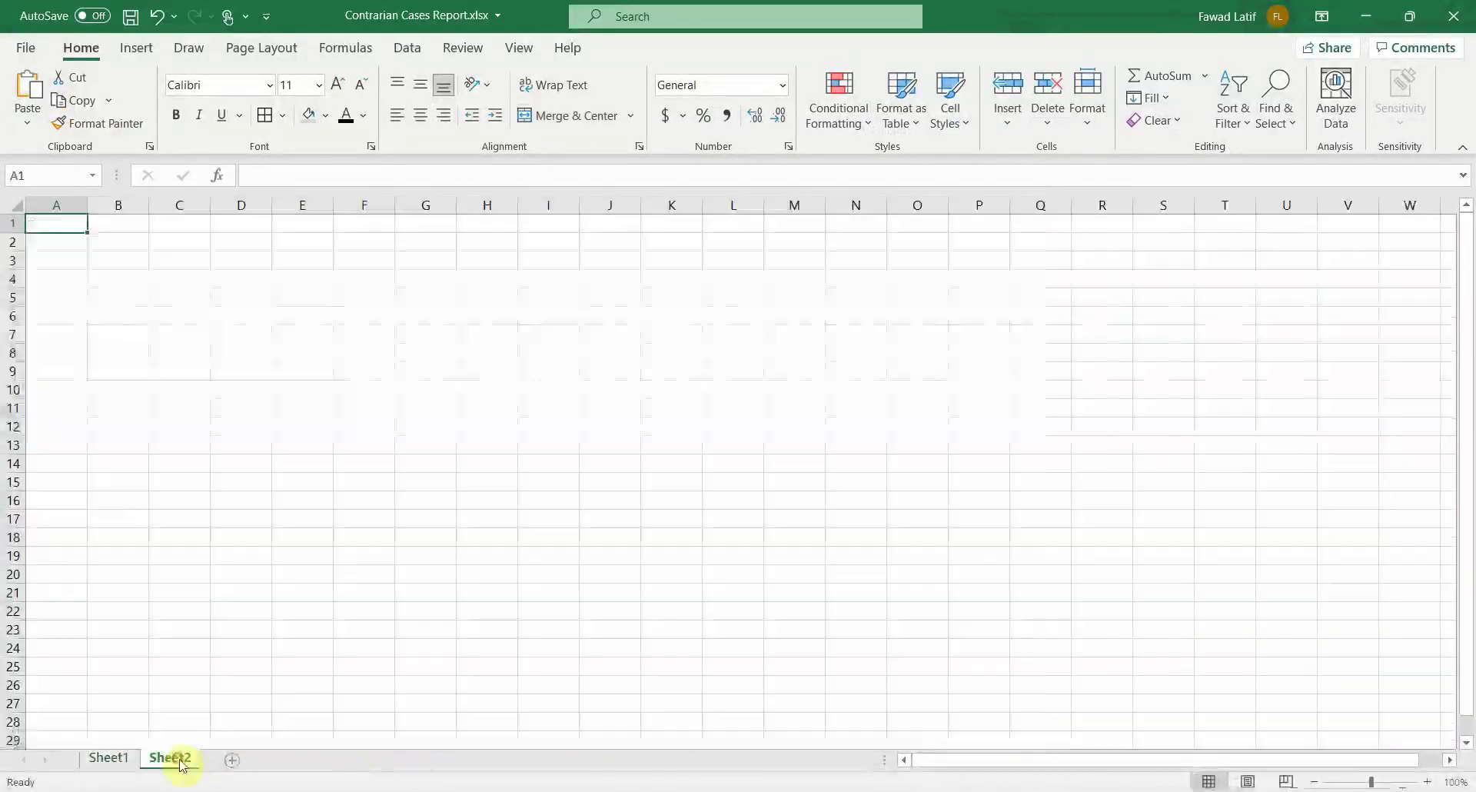
key("ctrl+v")
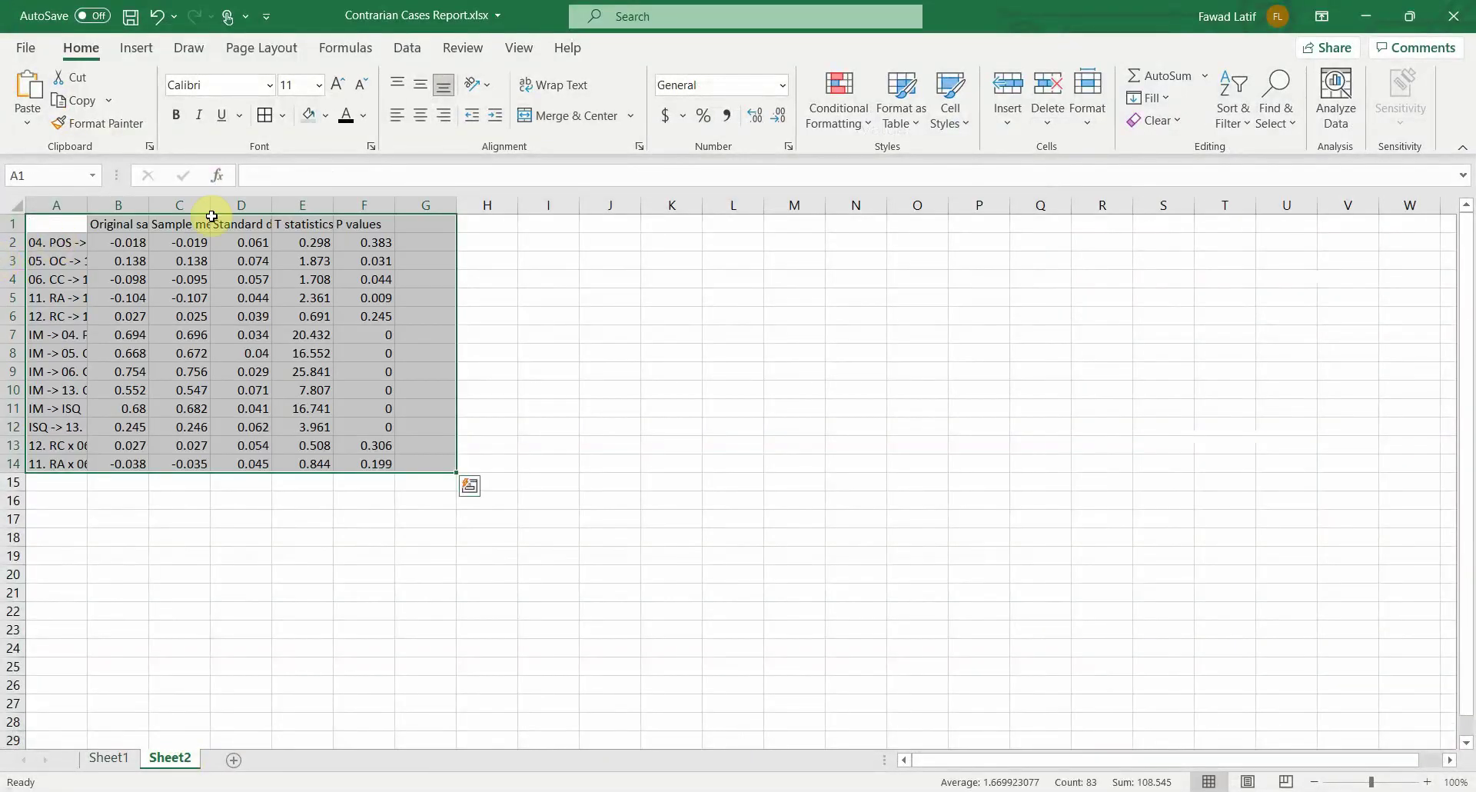
left_click(188, 279)
left_click(170, 206)
right_click(170, 207)
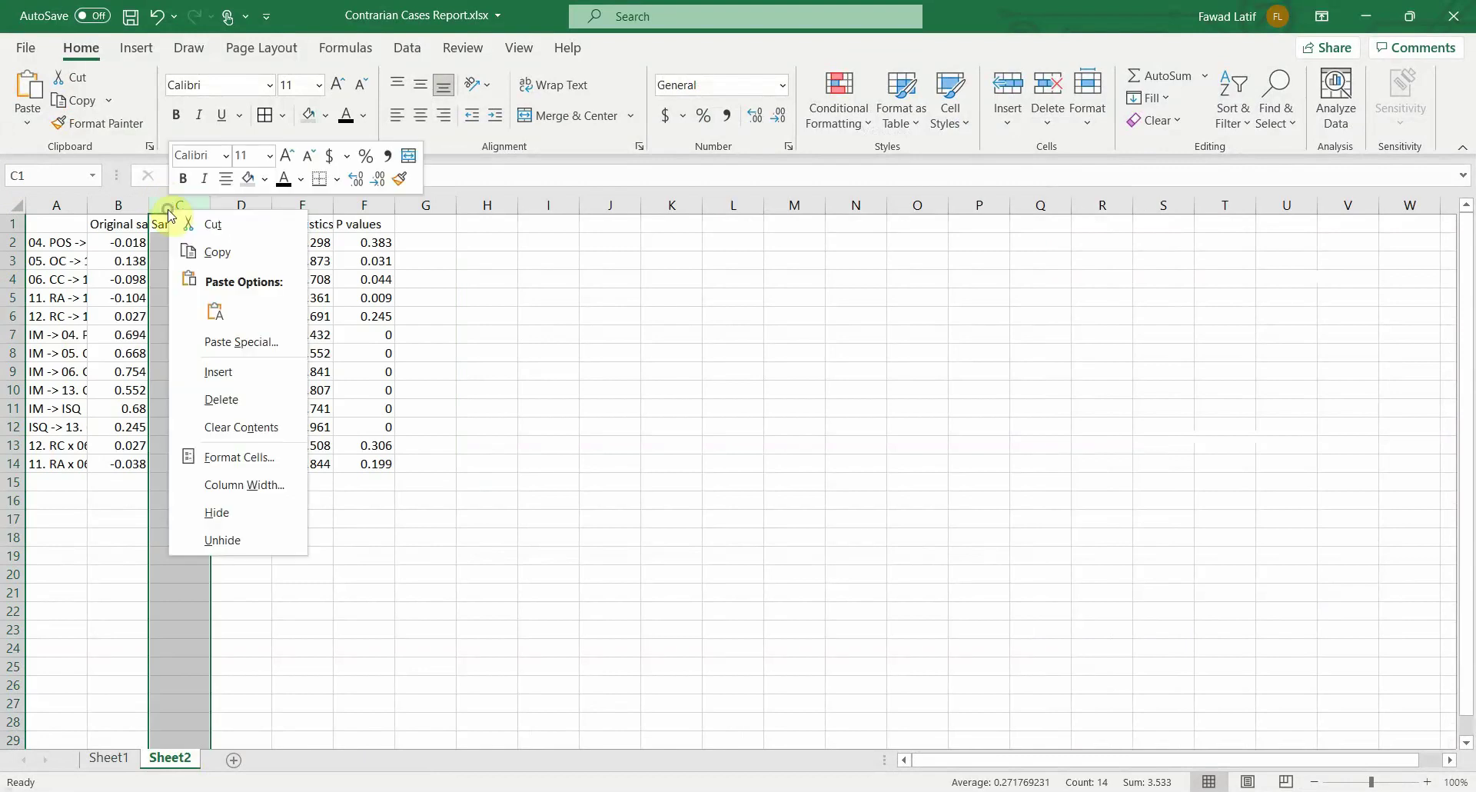
left_click(221, 399)
Step: Format B2:E14 as Number with 3 decimal places, then copy the table A1:E14
left_click(115, 243)
key("shift+Down")
key("shift+Down")
key("shift+Down")
key("shift+Down")
key("shift+Down")
key("shift+Down")
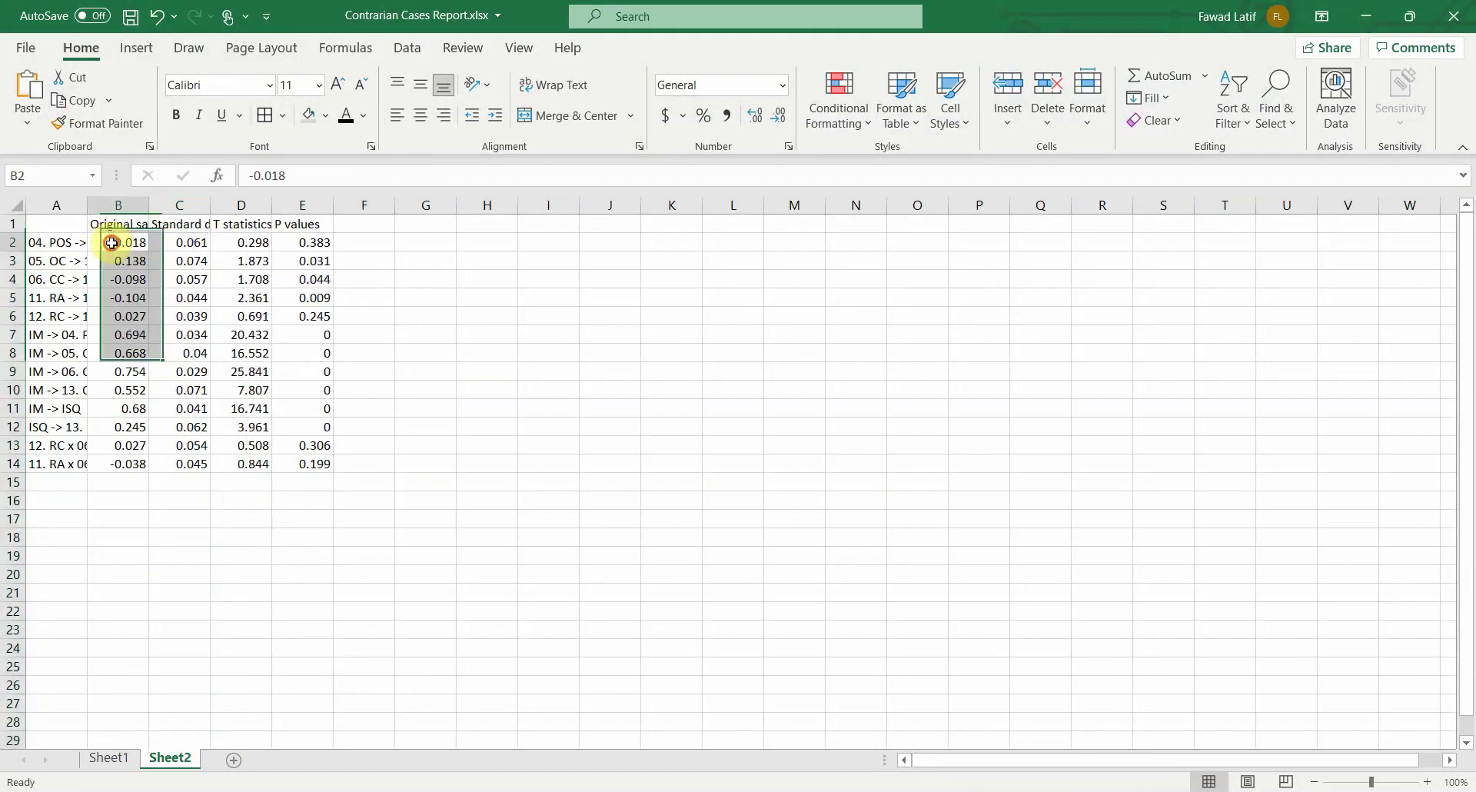
left_click_drag(111, 243, 318, 466)
right_click(278, 402)
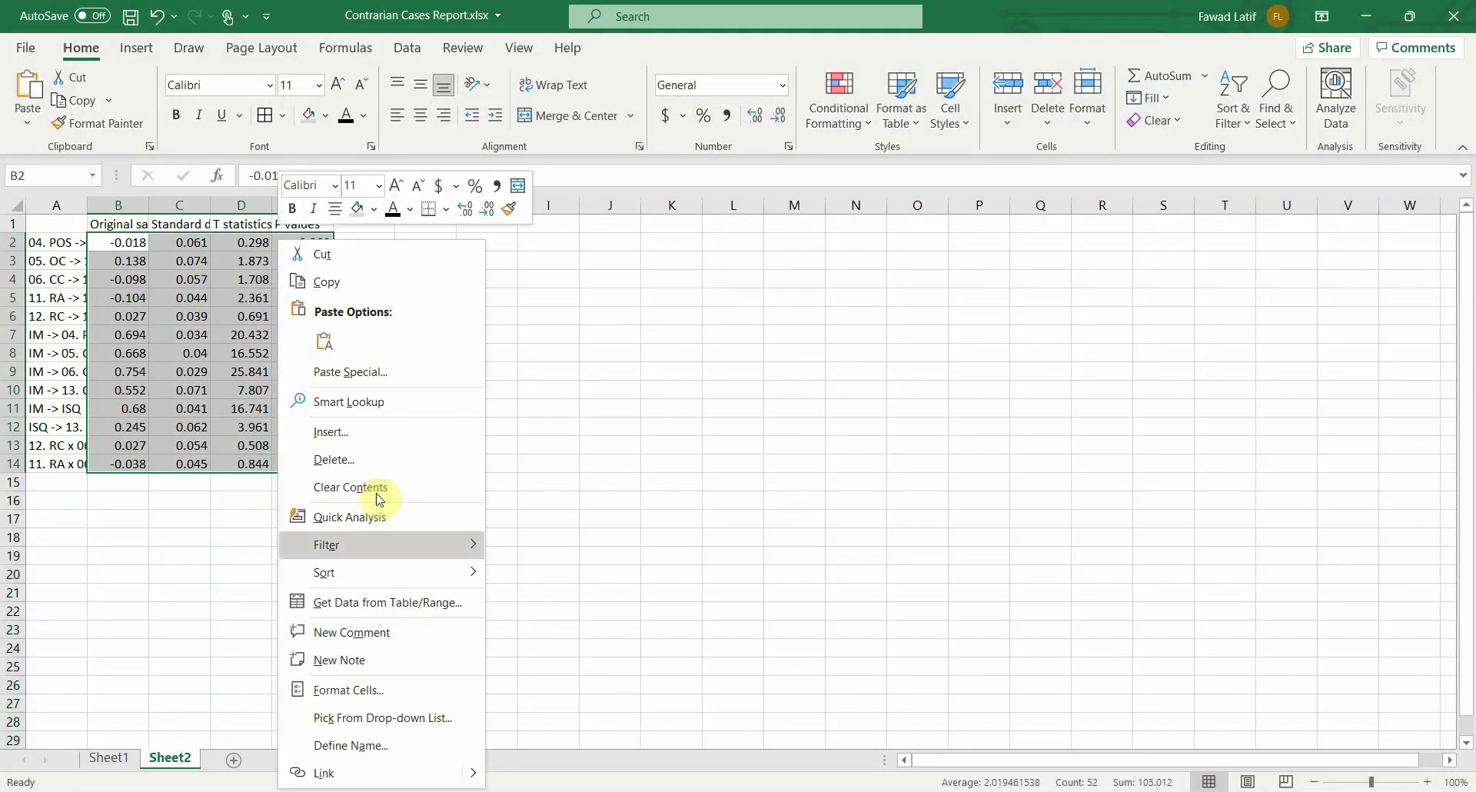
left_click(373, 689)
left_click(154, 407)
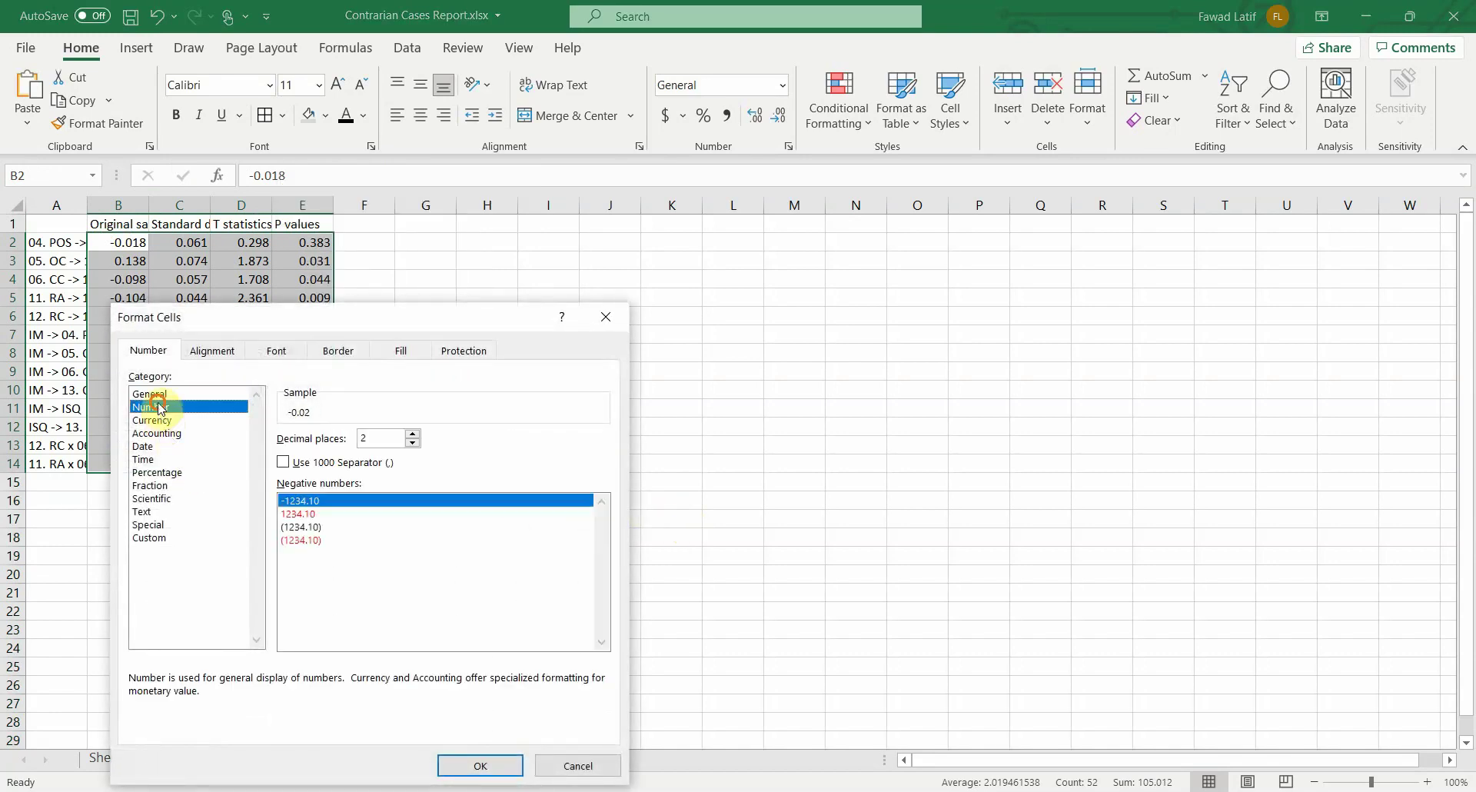
left_click(413, 434)
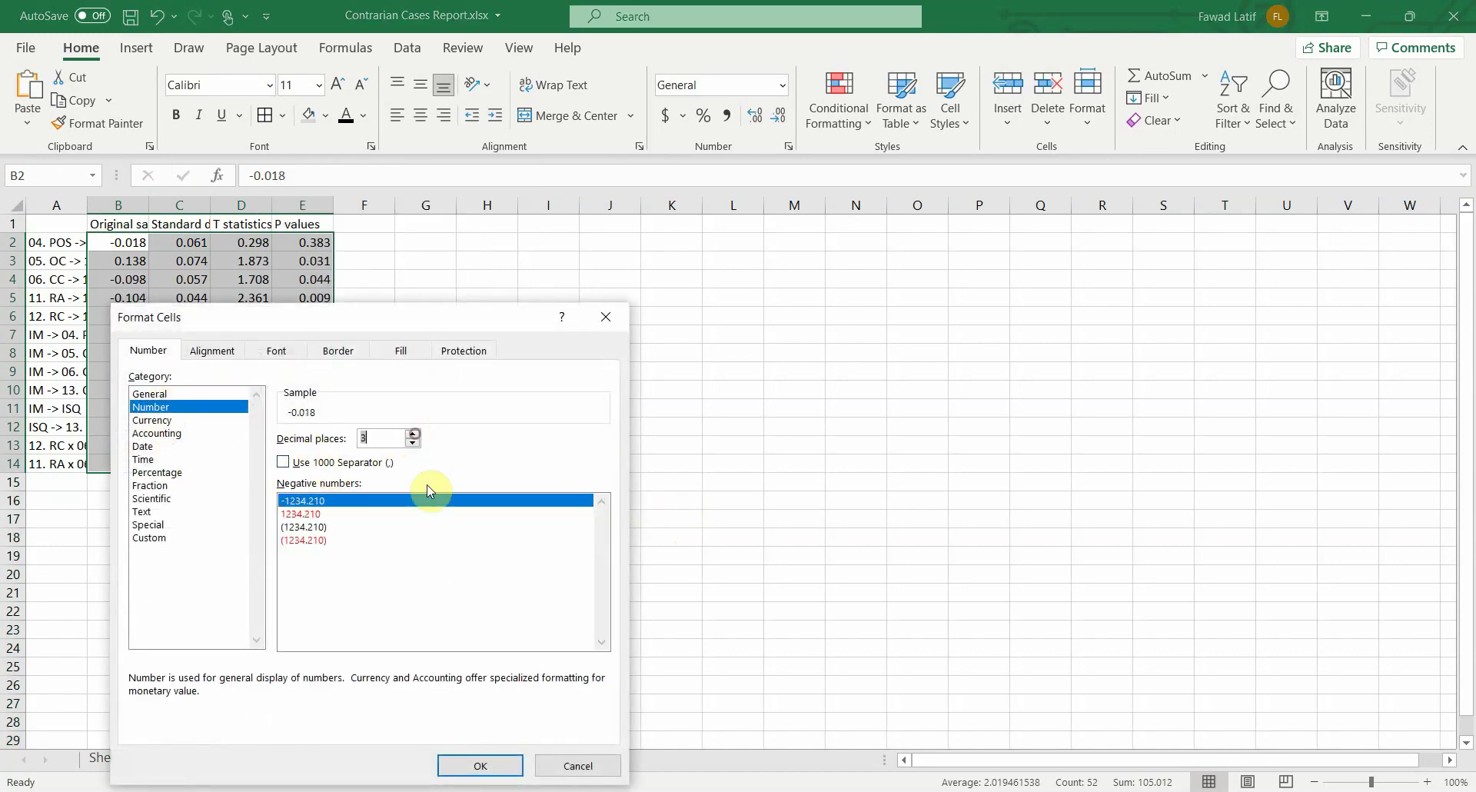
left_click(480, 765)
left_click_drag(77, 224, 302, 460)
key("ctrl+c")
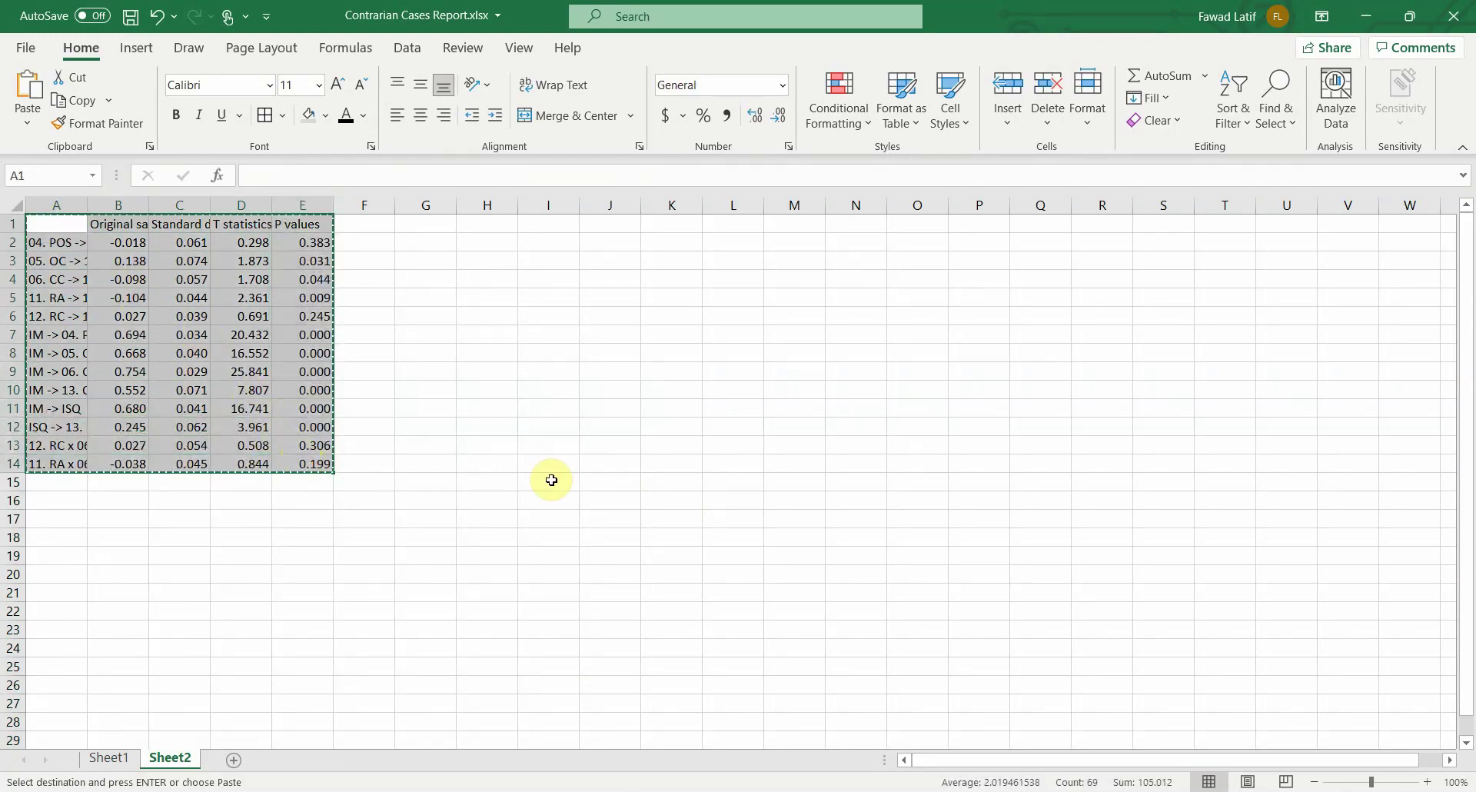
Step: In the Word report, replace the old Direct Relationships table with the pasted results table
key("alt+Tab")
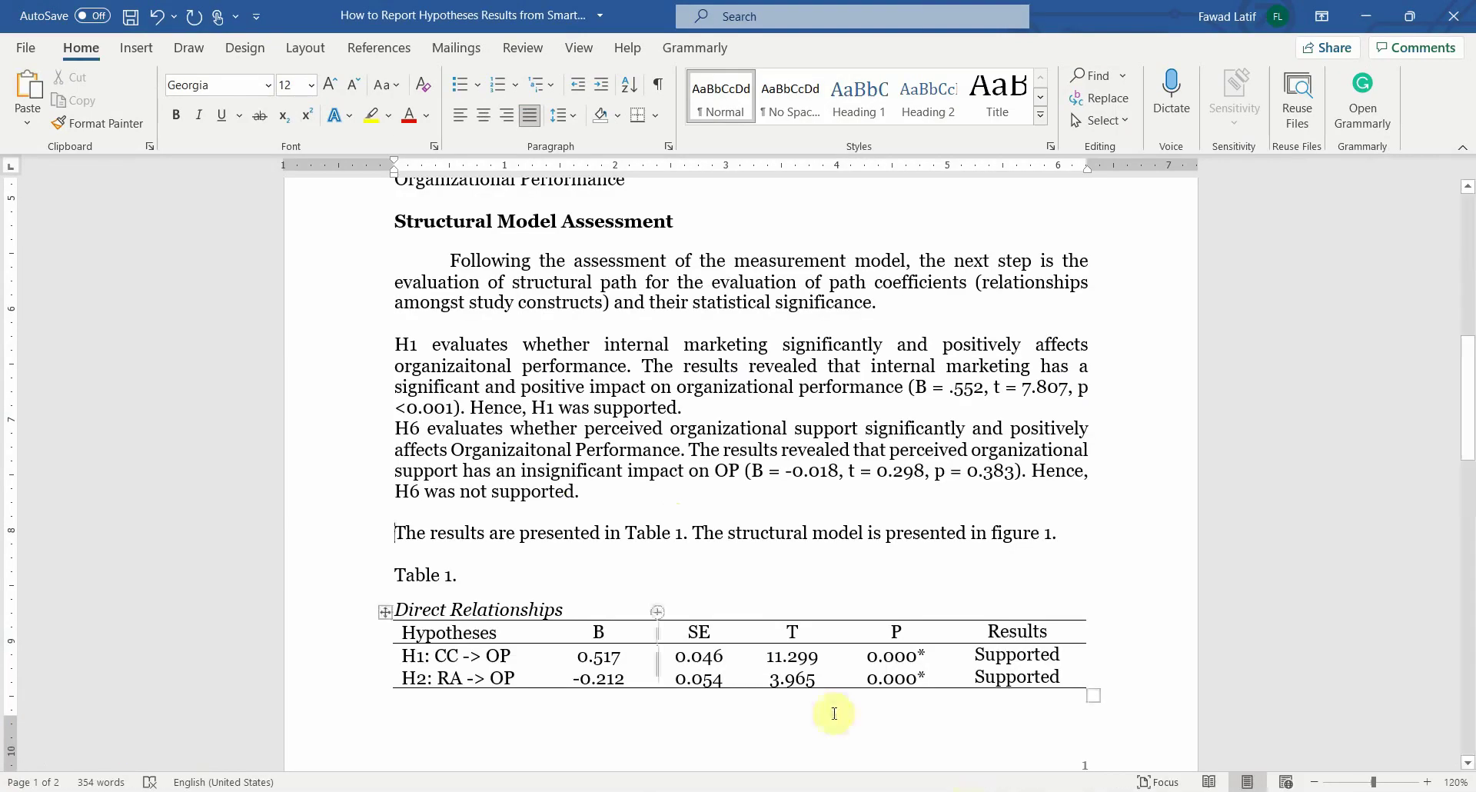
left_click(385, 613)
key("BackSpace")
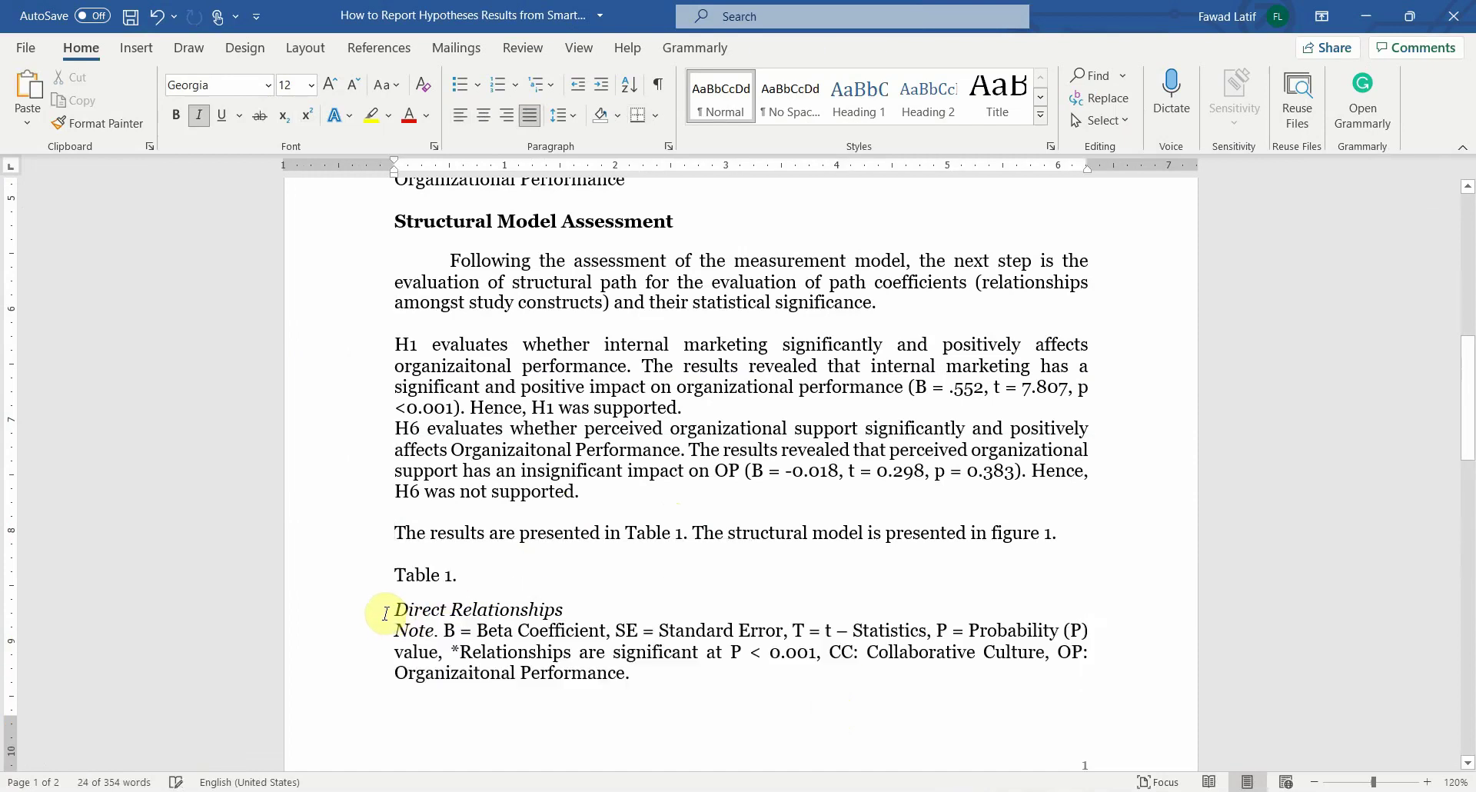
key("Return")
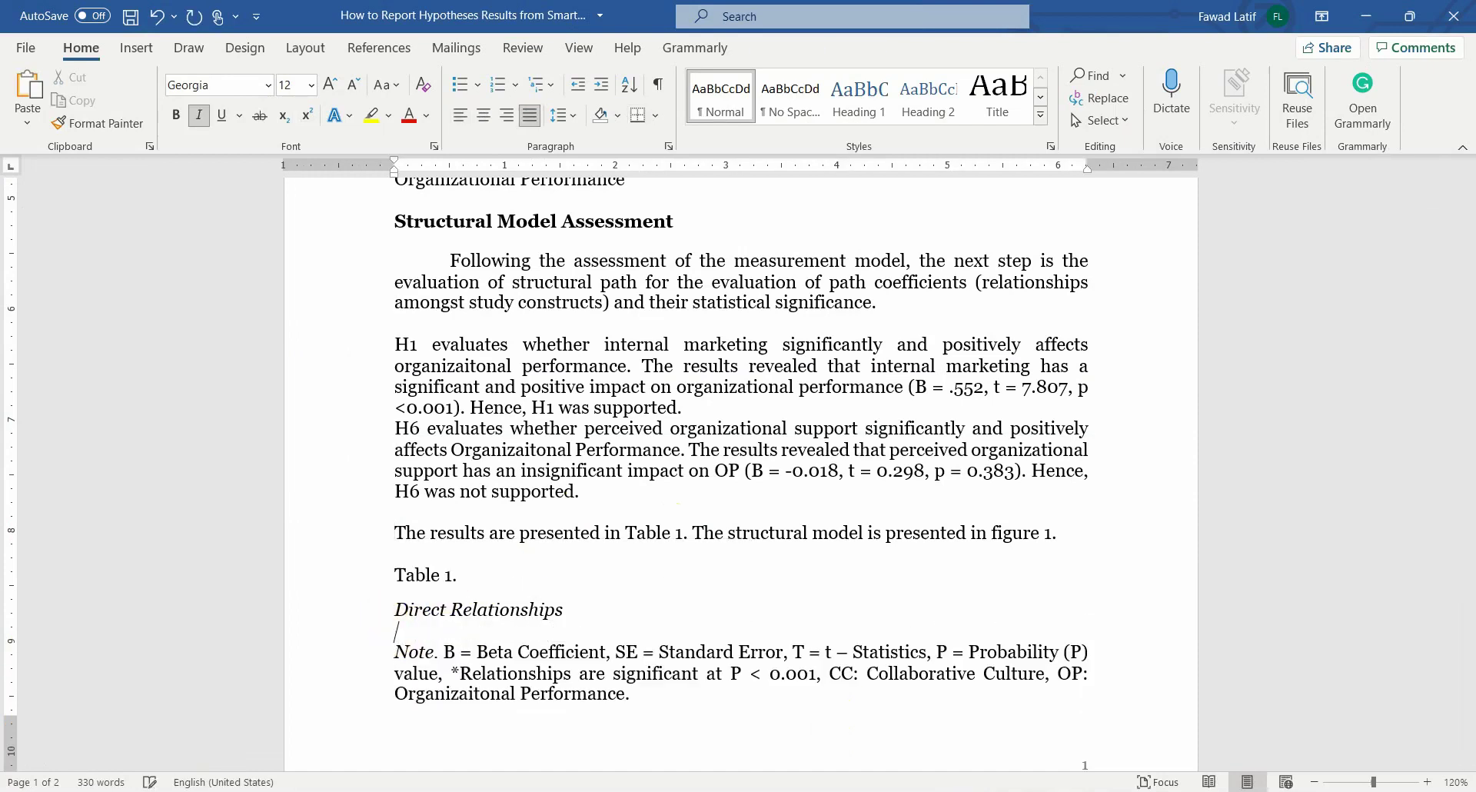
key("ctrl+v")
scroll(566, 478, "down", 4)
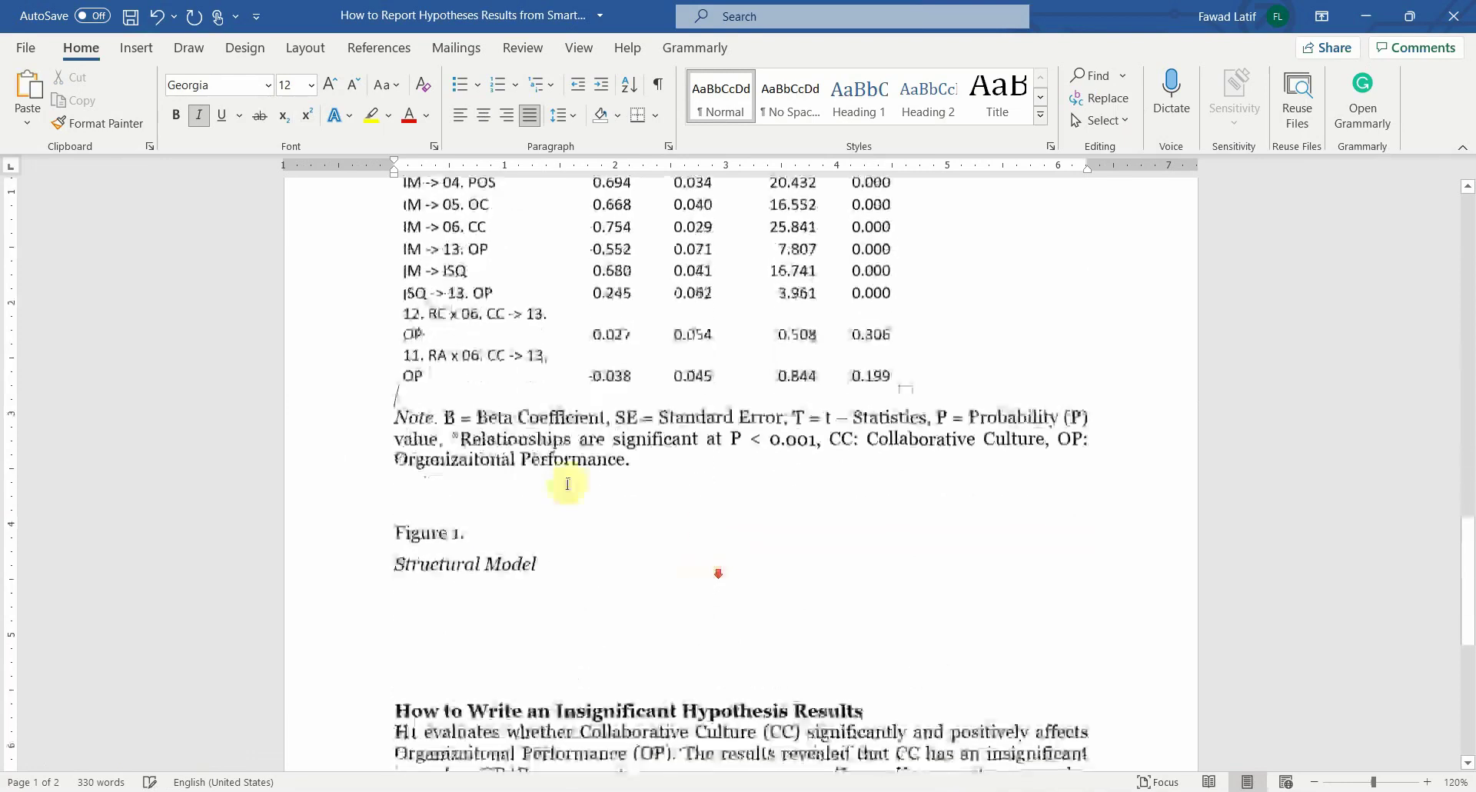
Step: Give the pasted table All Borders and AutoFit it to the full page width
triple_click(399, 417)
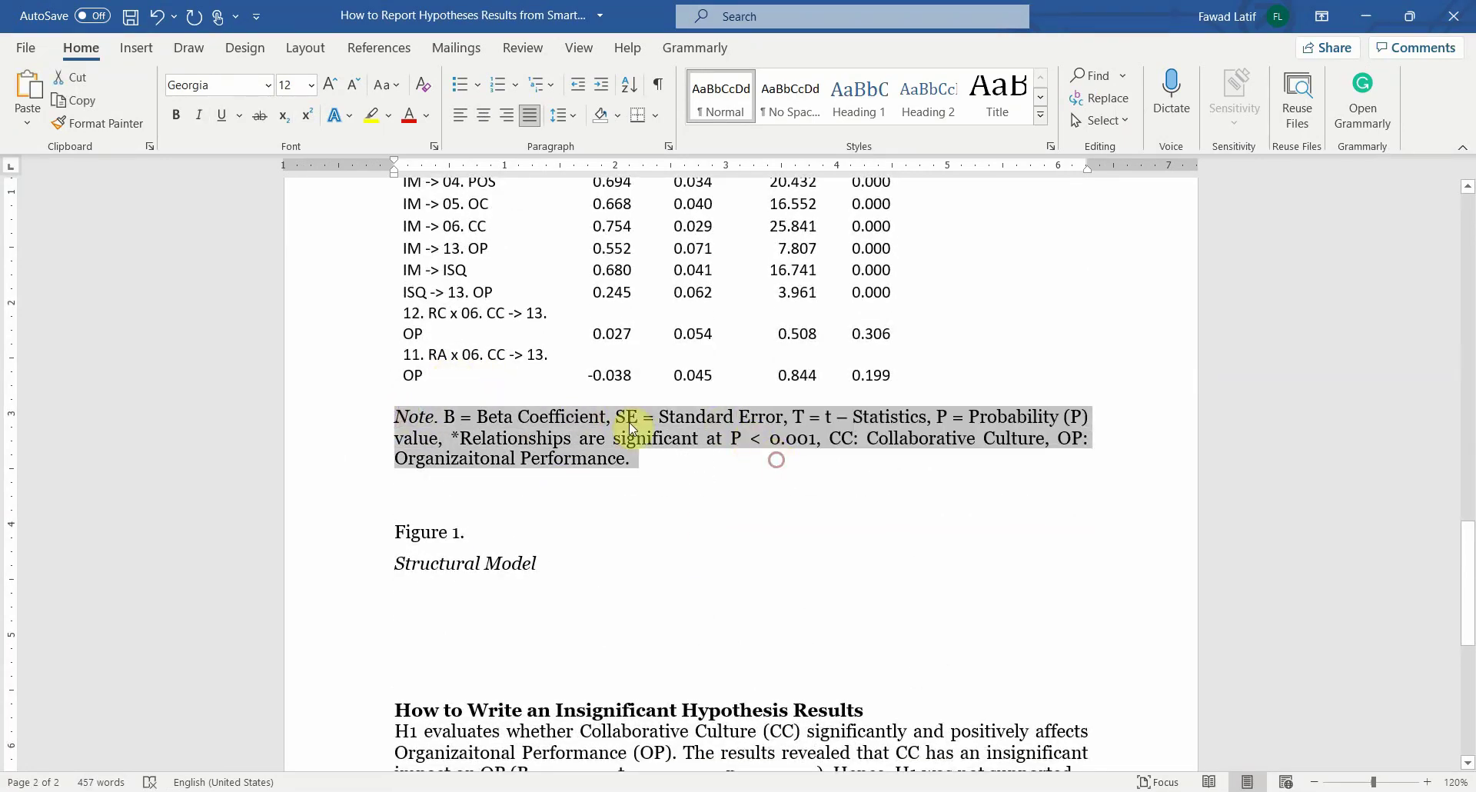
scroll(582, 426, "up", 5)
scroll(491, 416, "up", 5)
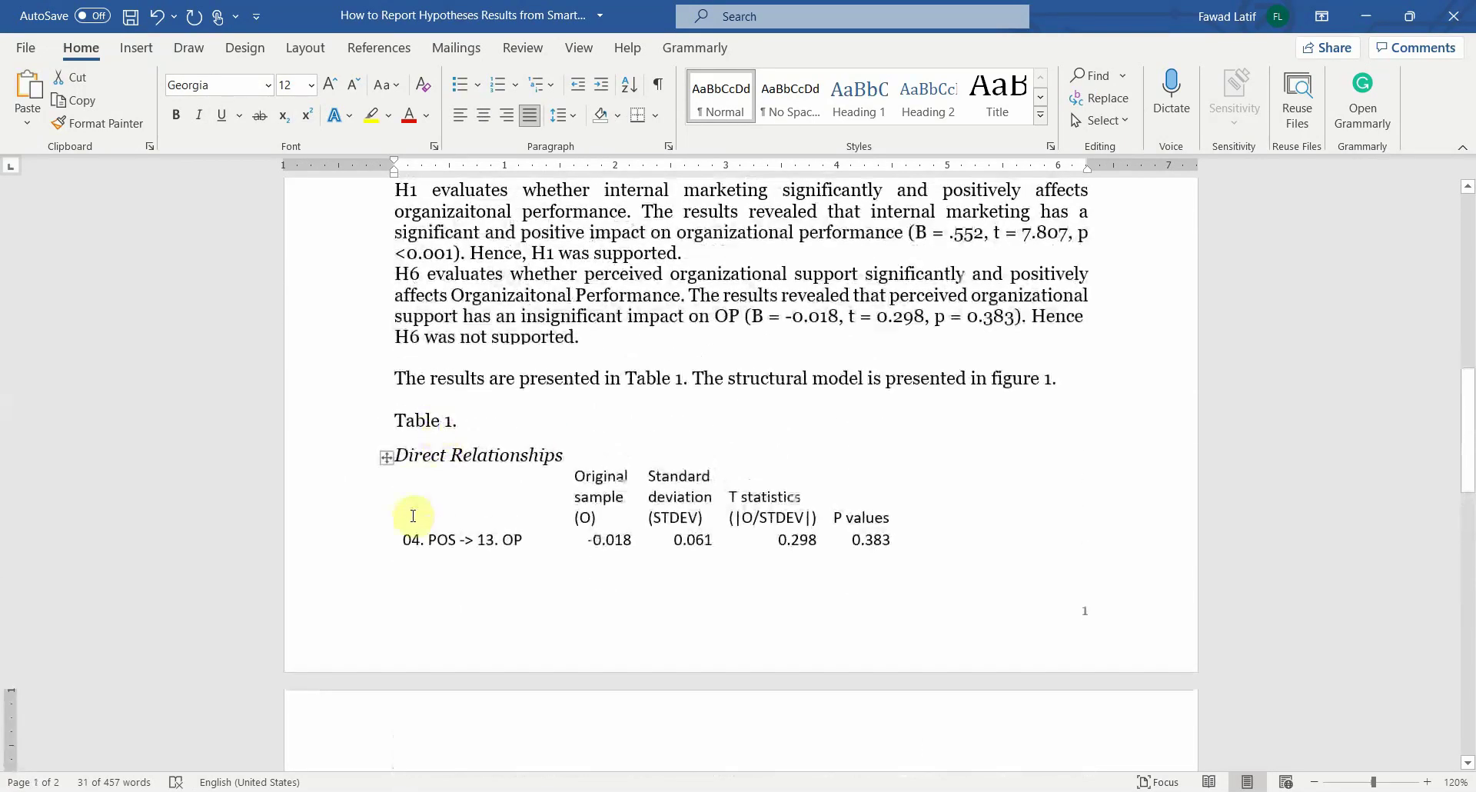
left_click(387, 460)
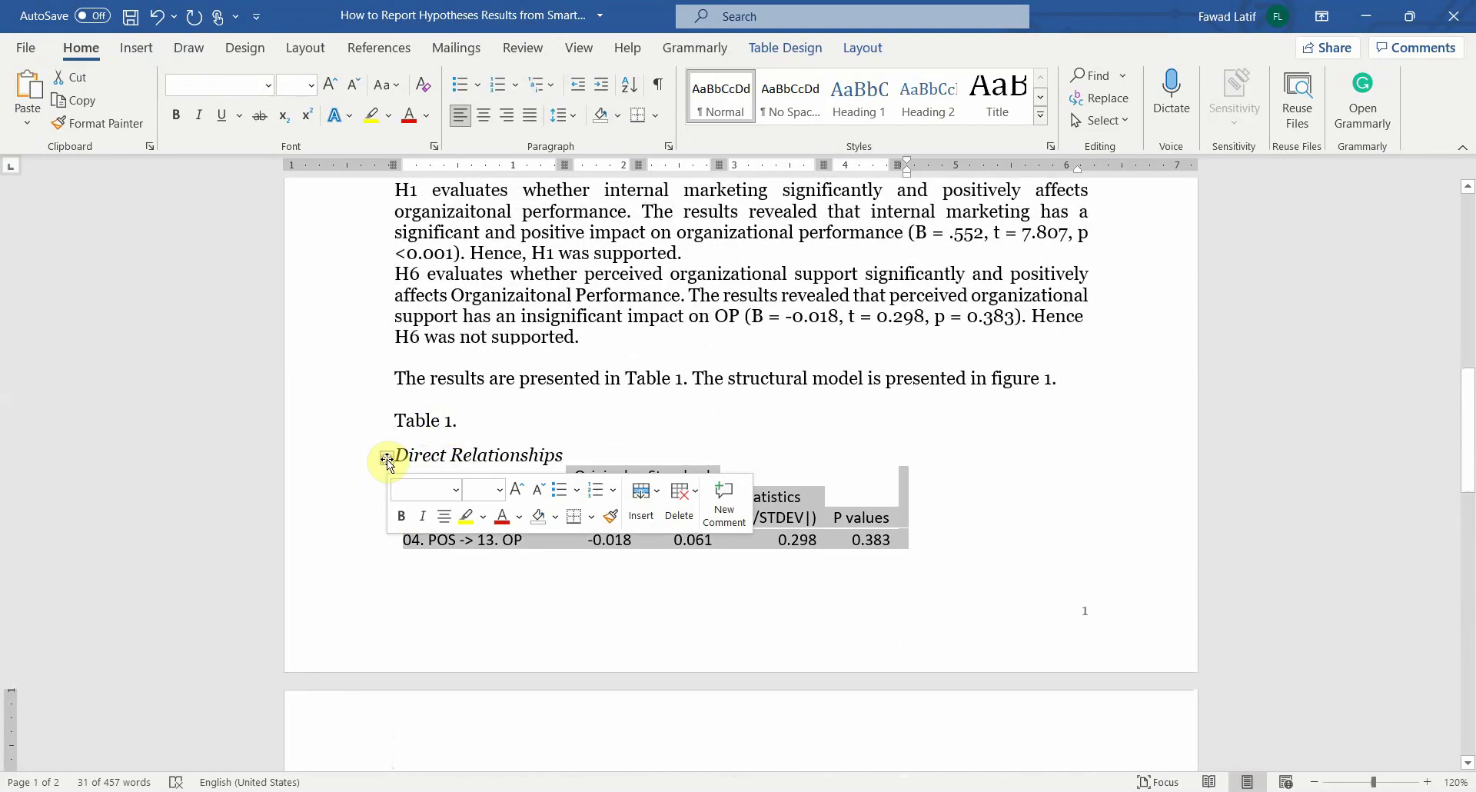
left_click(655, 115)
left_click(661, 275)
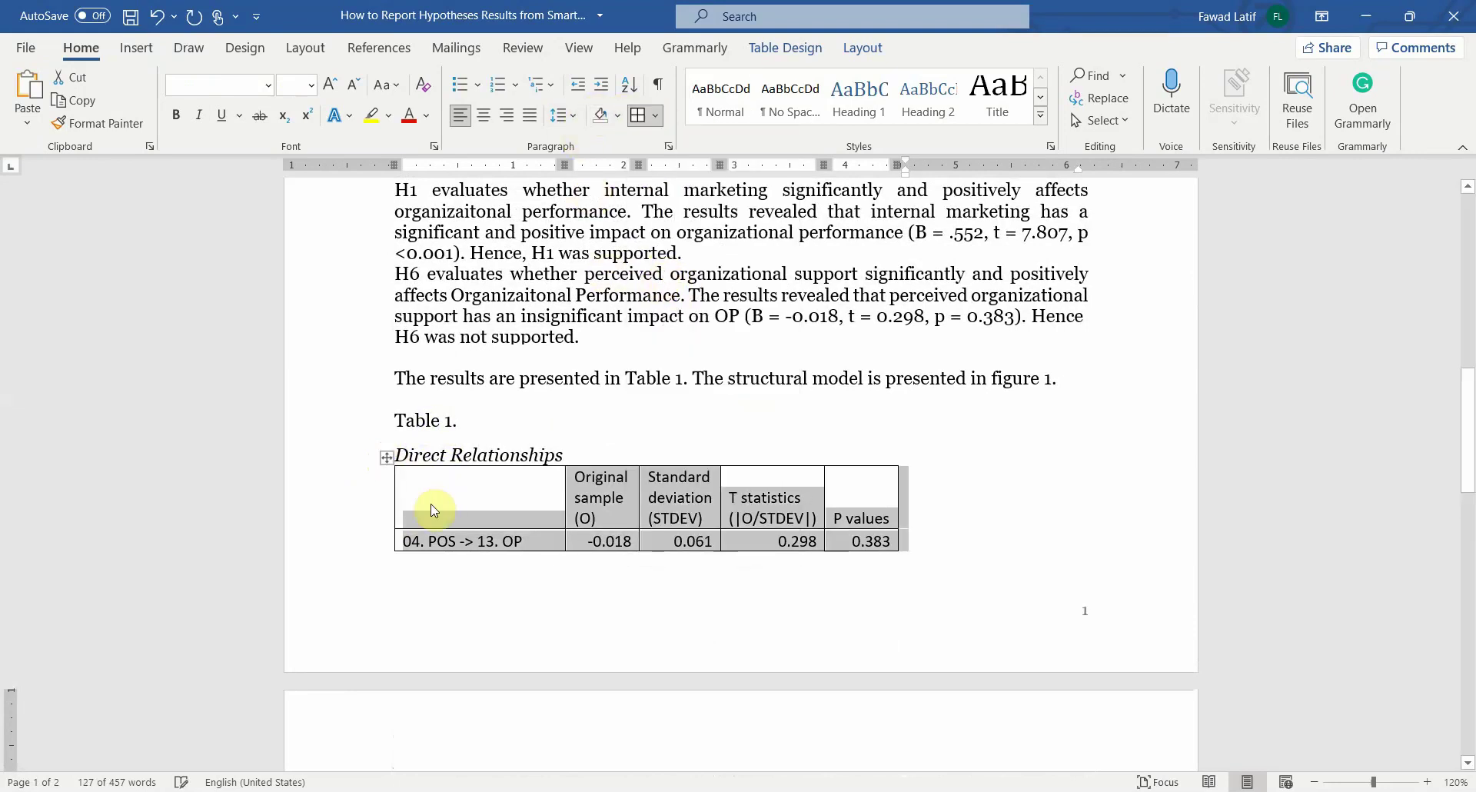
right_click(382, 452)
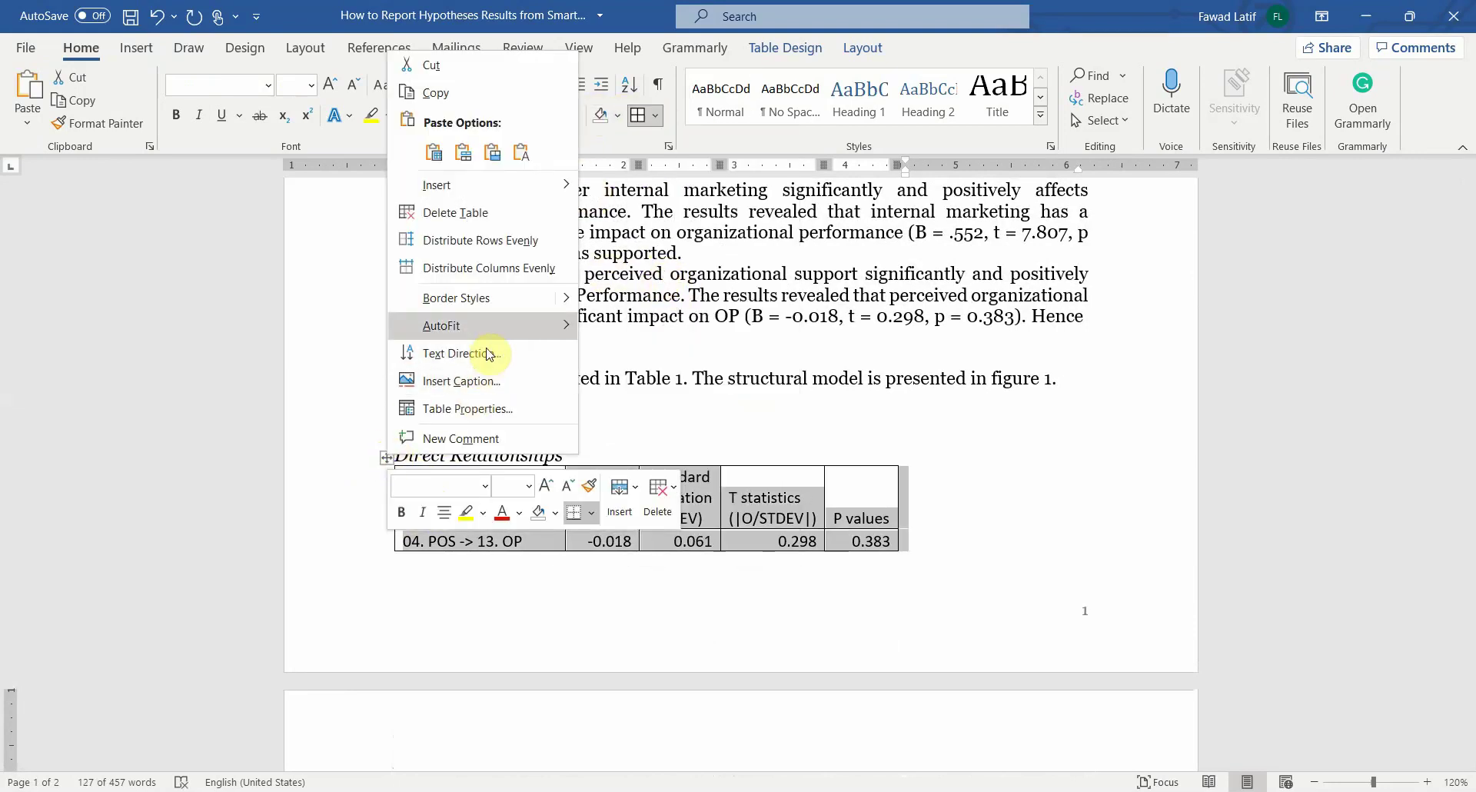
mouse_move(487, 327)
left_click(629, 350)
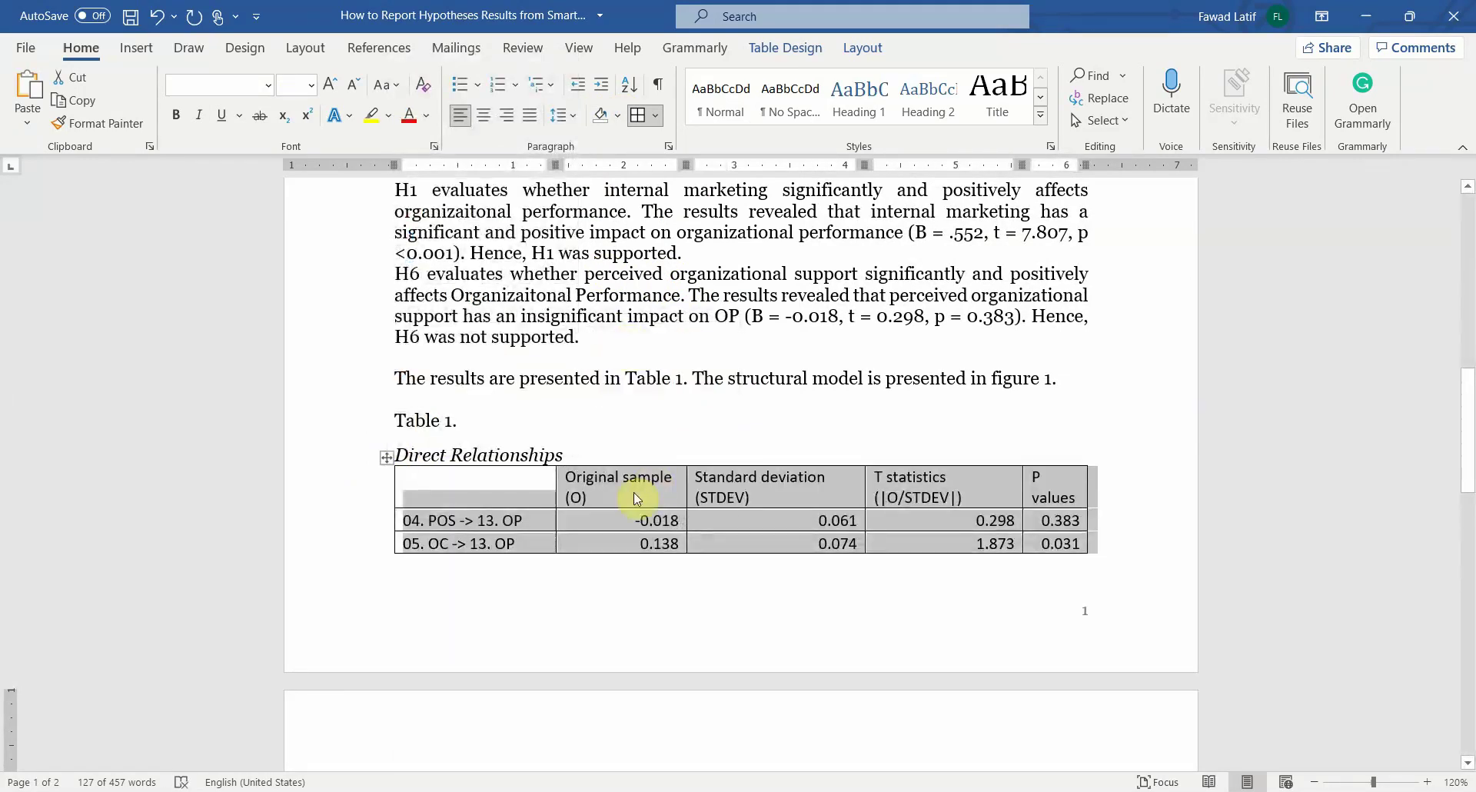
Step: Clear all table borders, keeping only a top and a bottom border
left_click(654, 117)
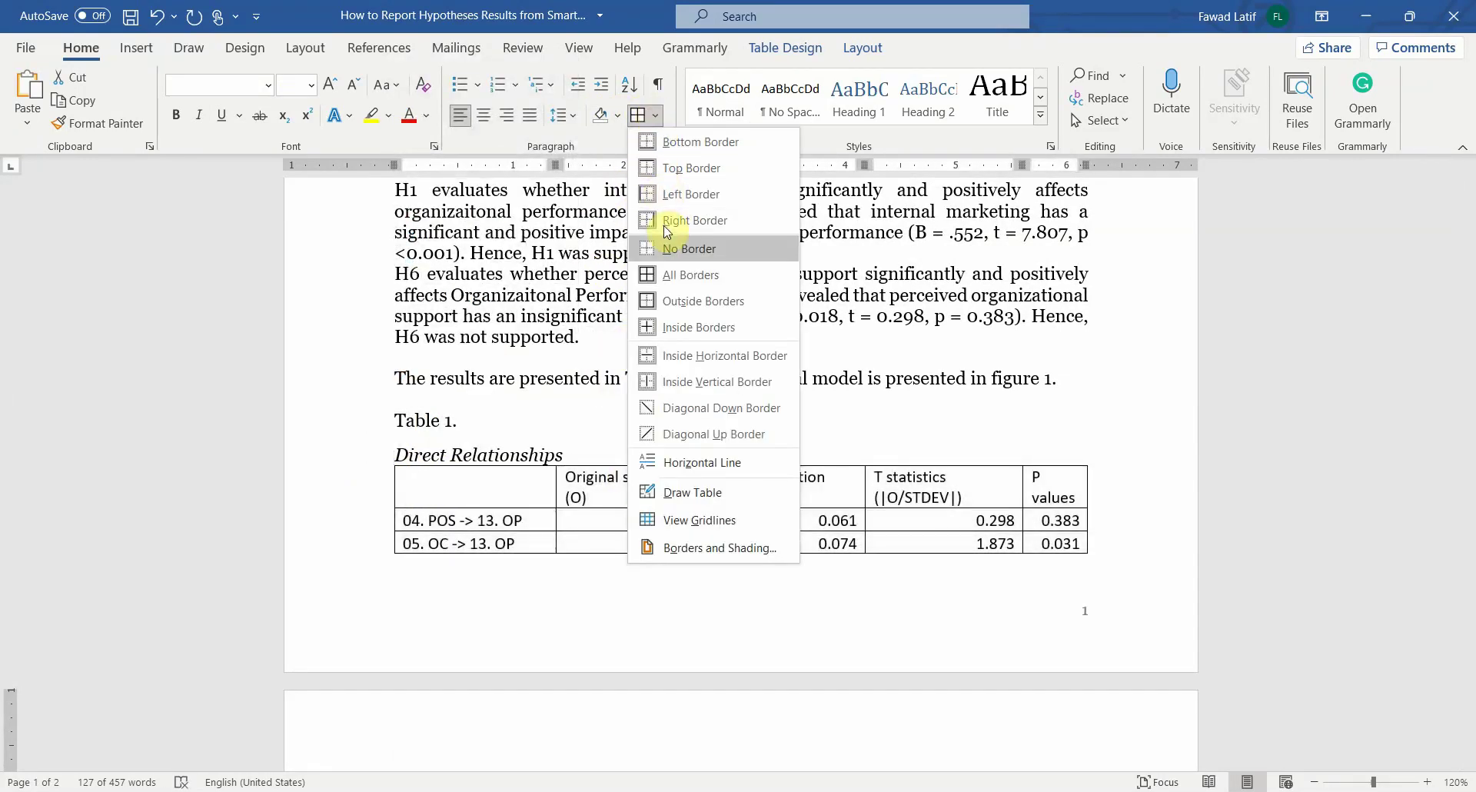
left_click(676, 248)
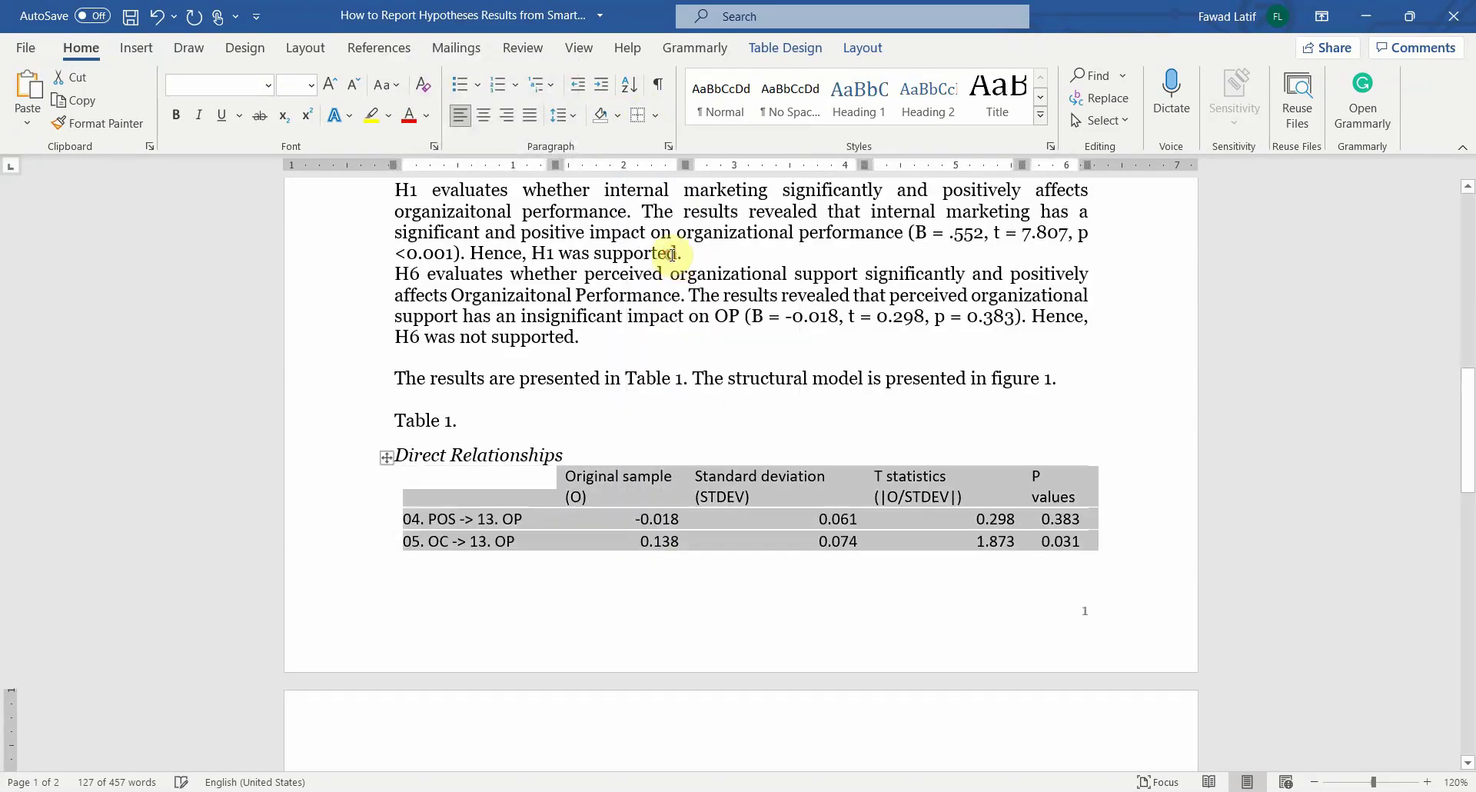
left_click(654, 117)
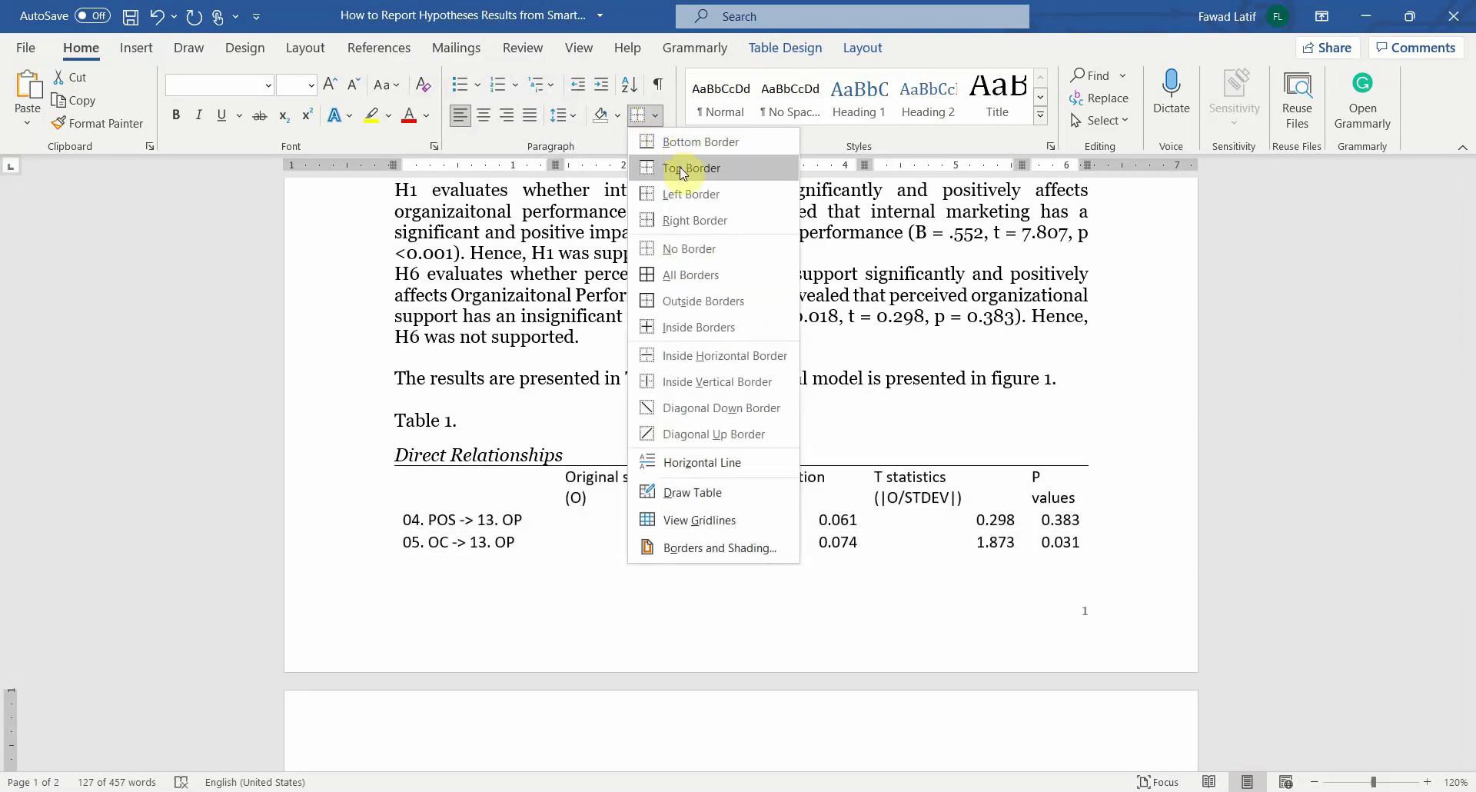
left_click(682, 143)
left_click(655, 116)
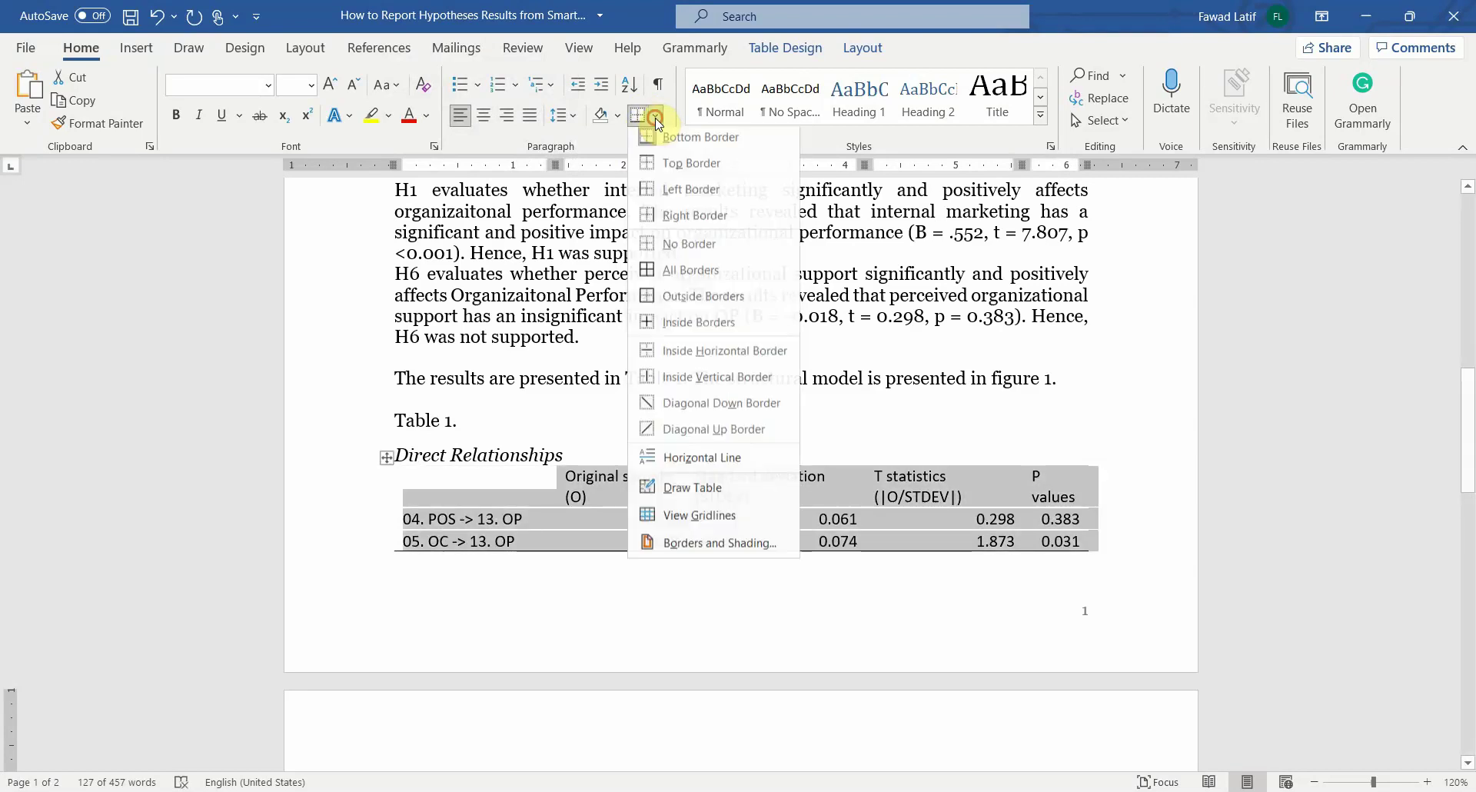
left_click(676, 168)
Step: Add a bottom border line under the table's header row
left_click(471, 482)
left_click_drag(471, 482, 1001, 475)
left_click(1003, 478)
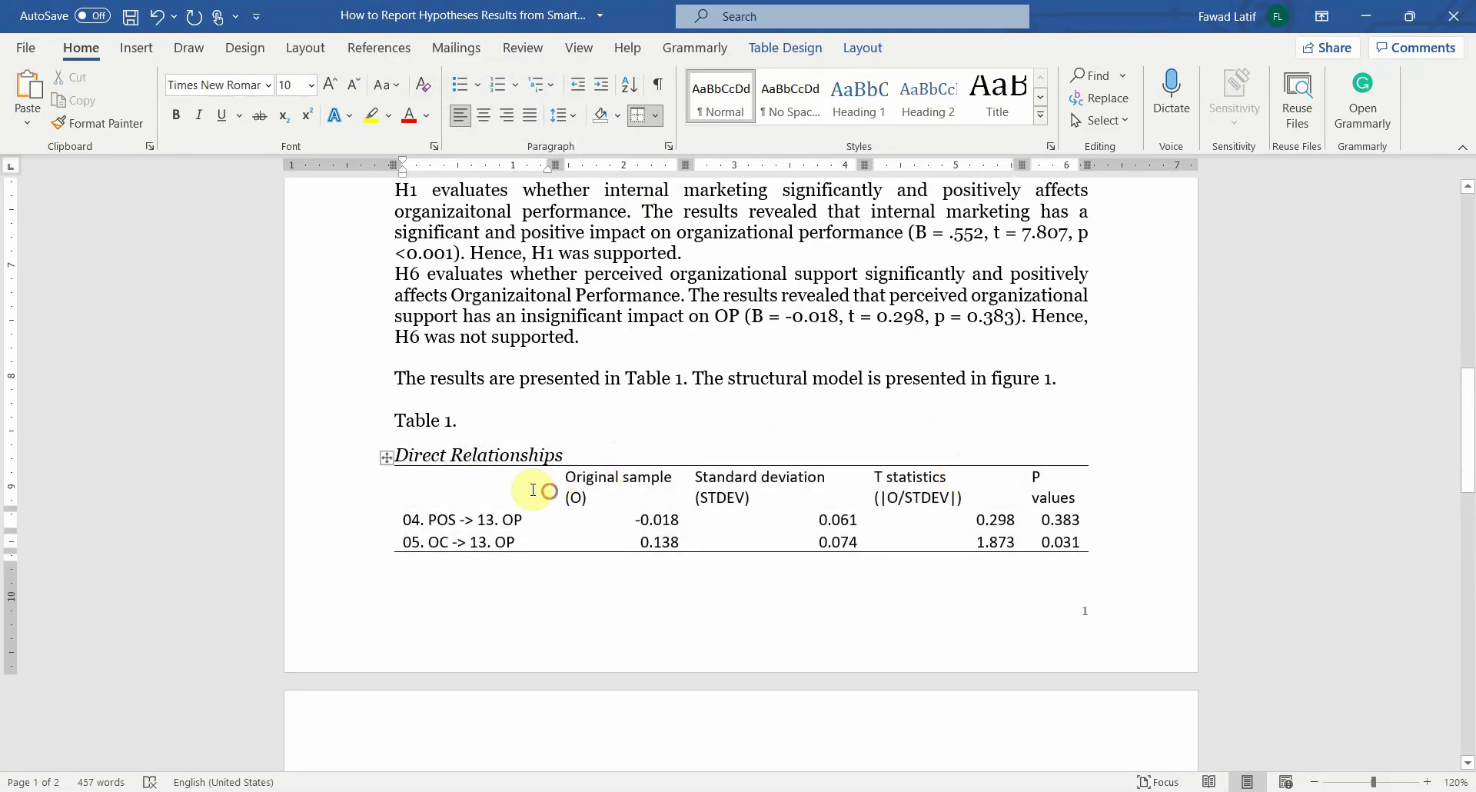
left_click_drag(486, 484, 1060, 491)
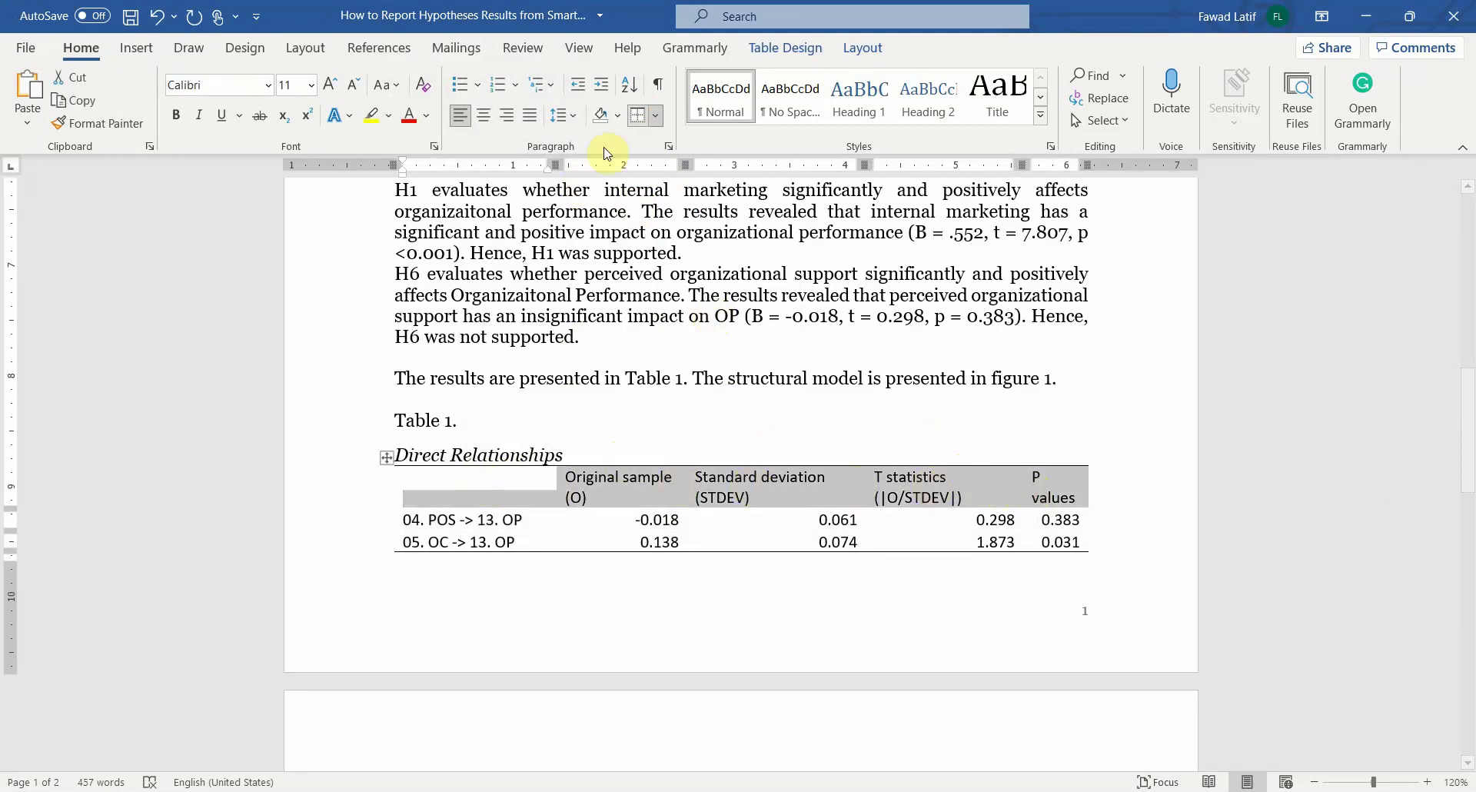
left_click(661, 116)
left_click(680, 135)
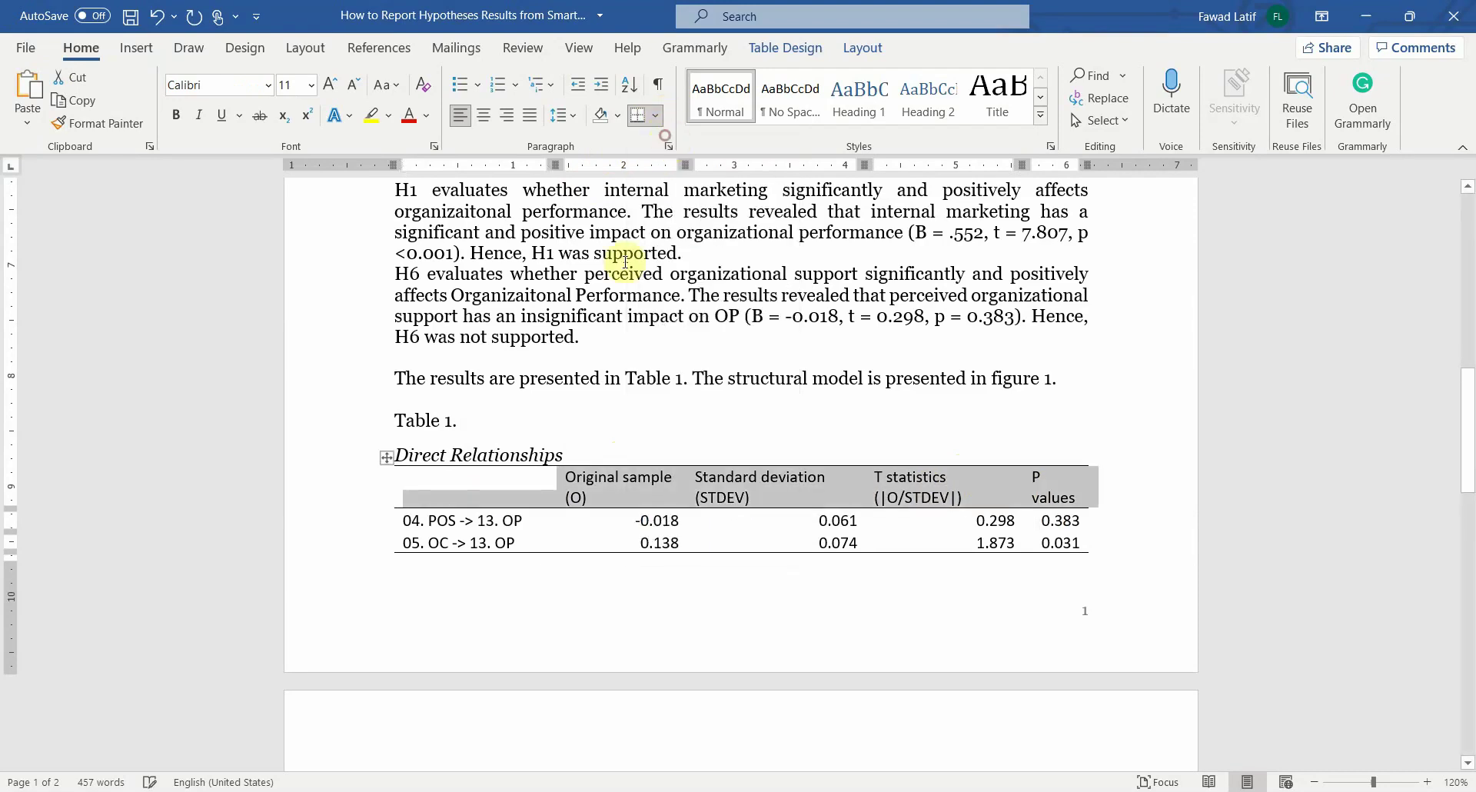
left_click(588, 497)
Step: Rename the Original sample (O) header to 'Beta Coefficient' on two lines
key("shift+Up")
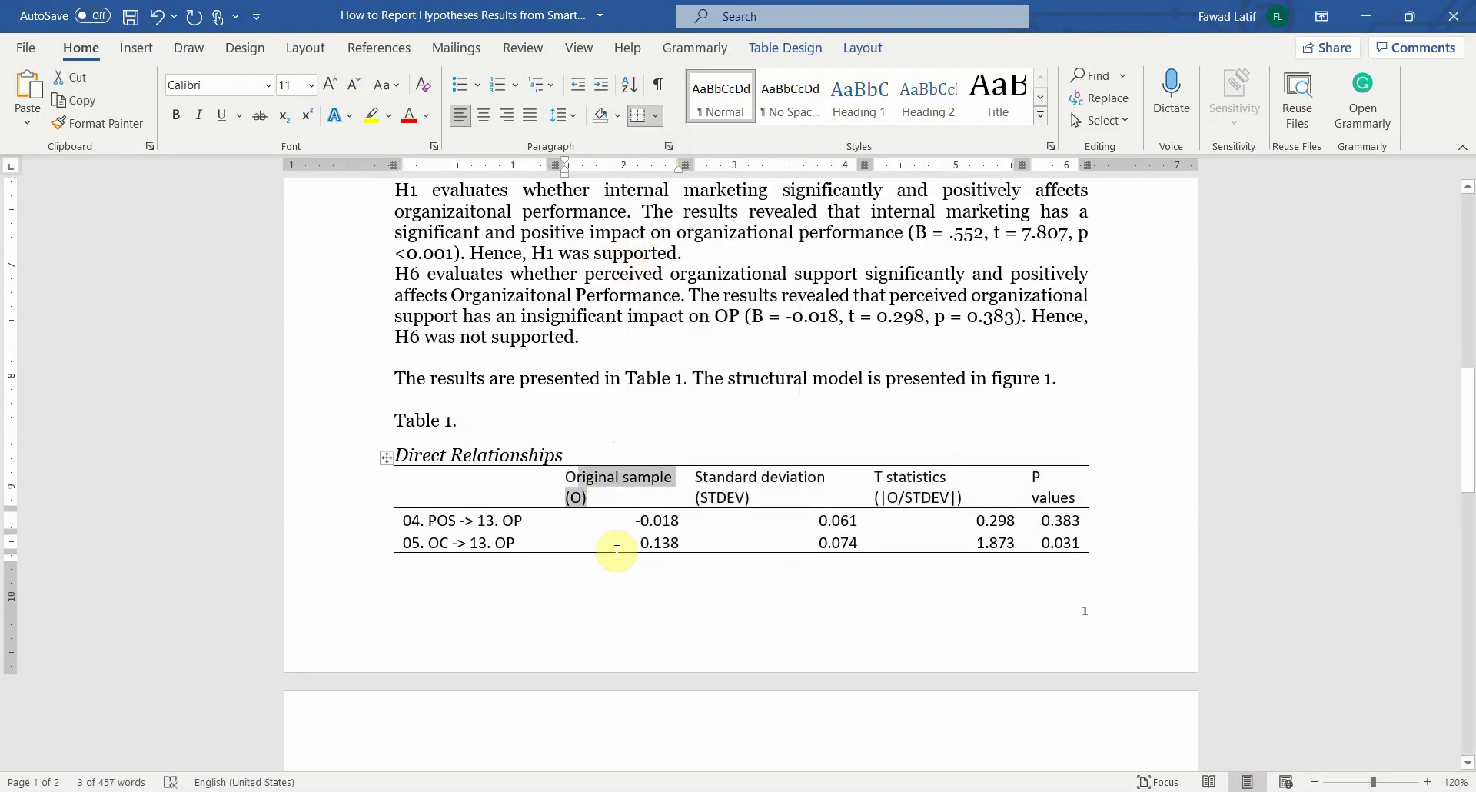
type("Beta")
key("Return")
type("Co")
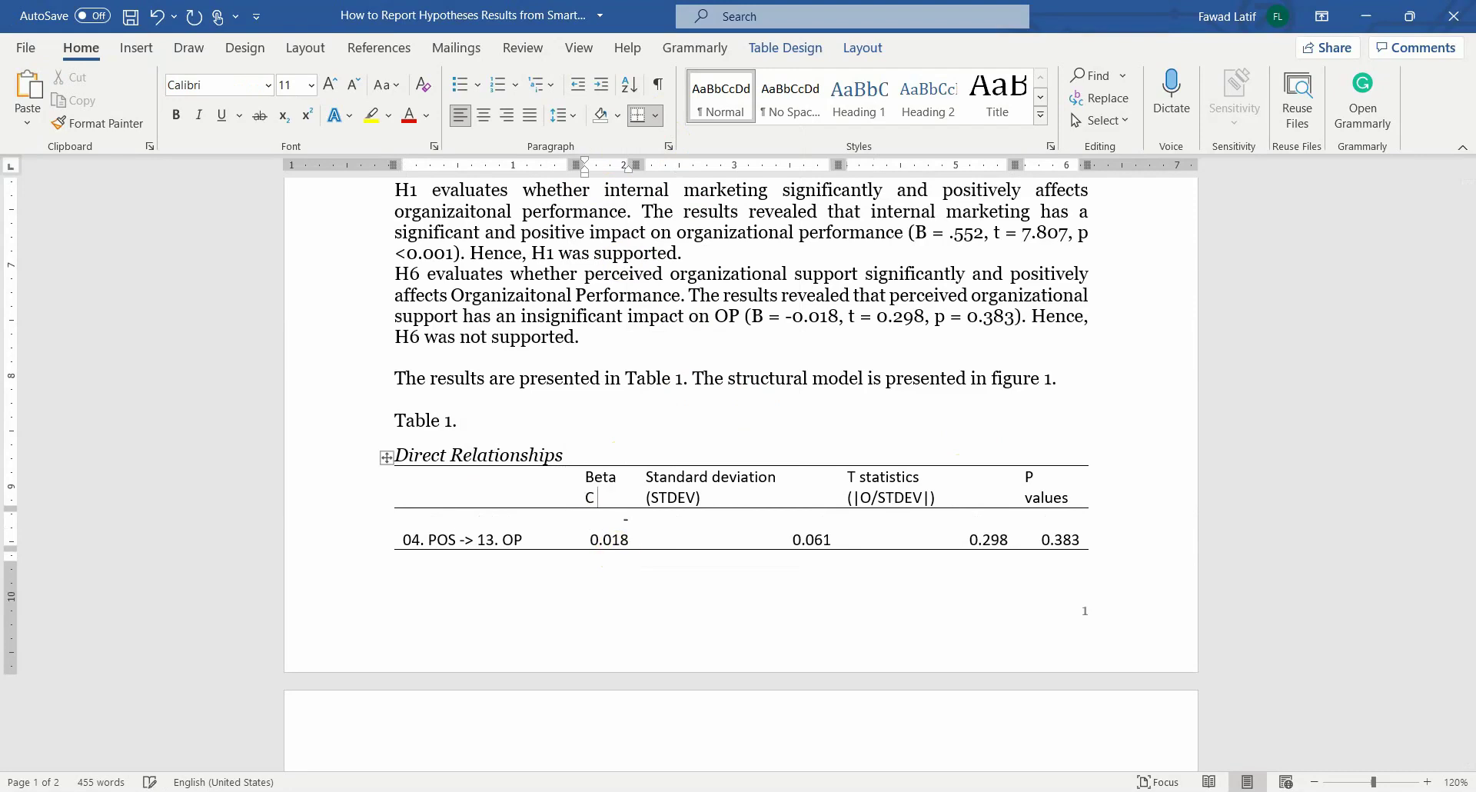
type("efficient")
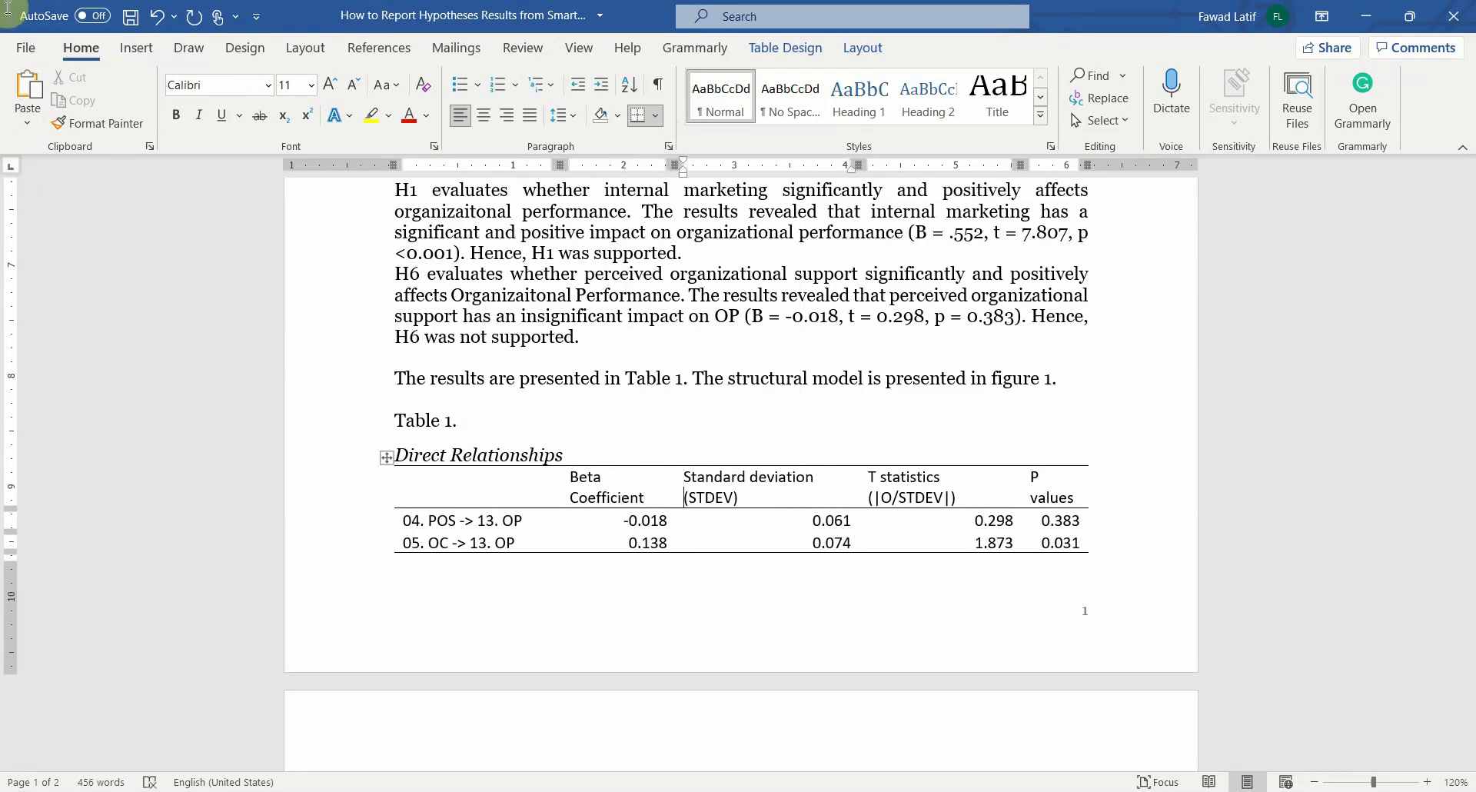
Step: Delete the (STDEV) and (|O/STDEV|) header labels and right-align the four numeric columns
key("shift+End")
key("shift+Left")
key("BackSpace")
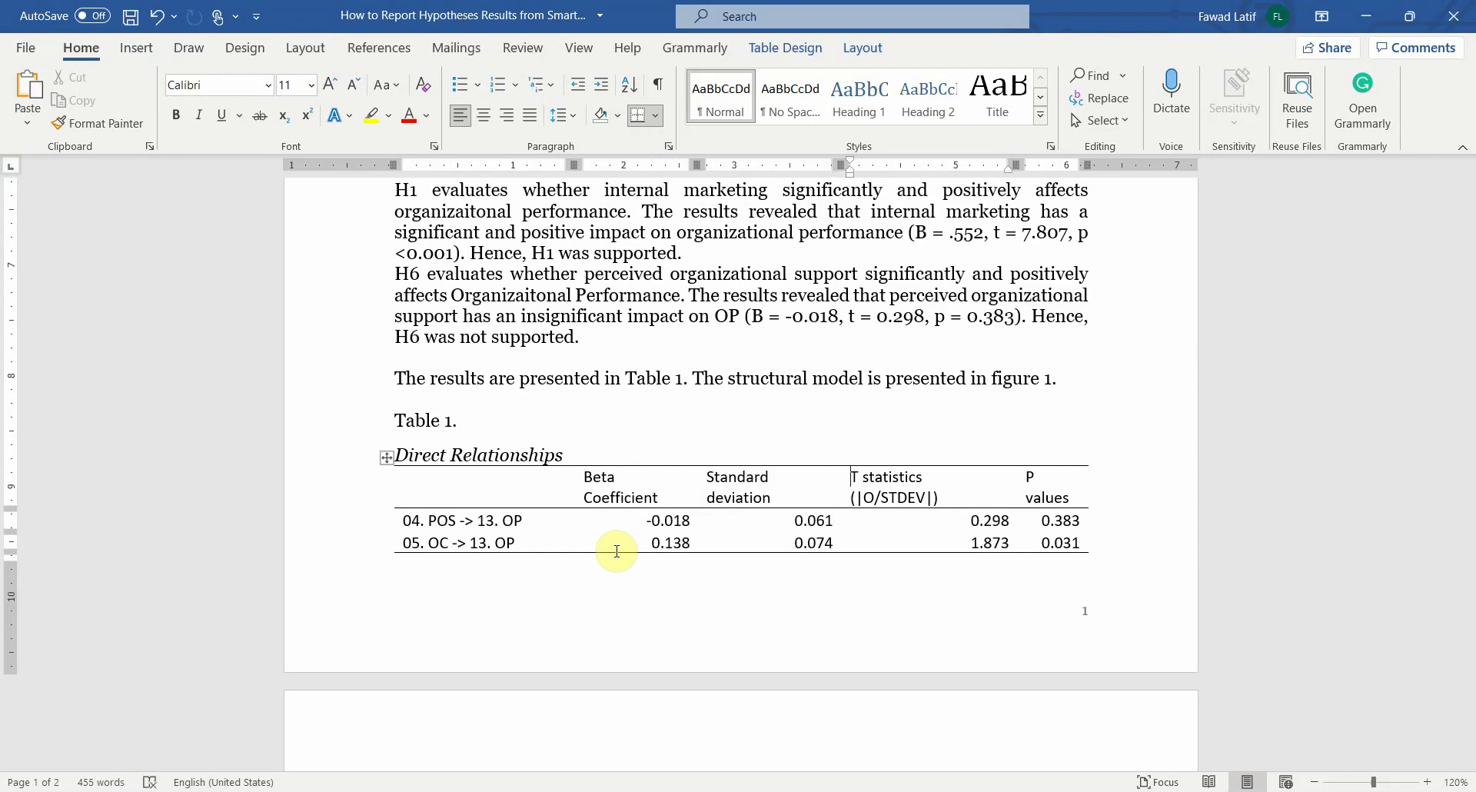
key("shift+End")
key("shift+Left")
key("BackSpace")
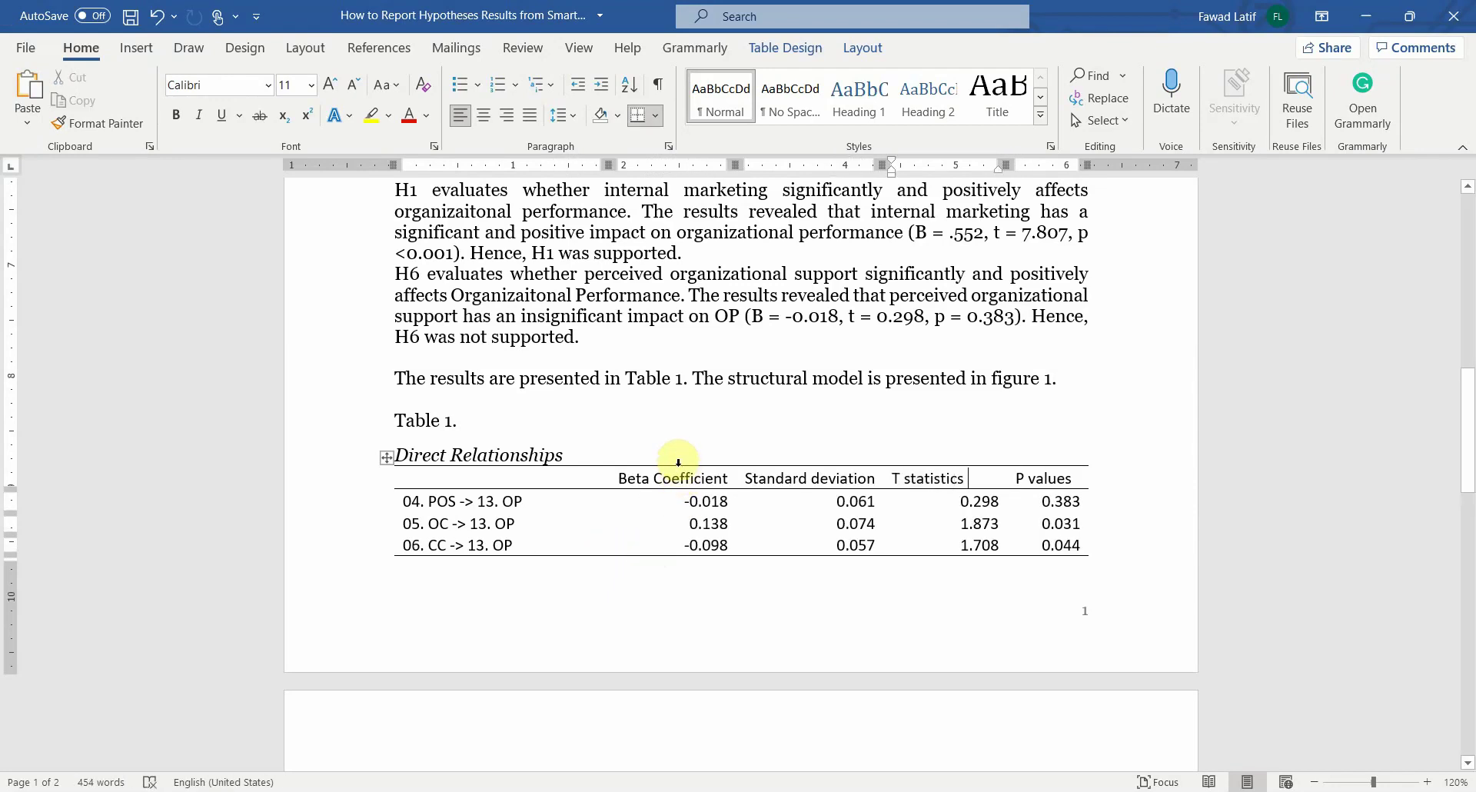
left_click_drag(678, 462, 1030, 500)
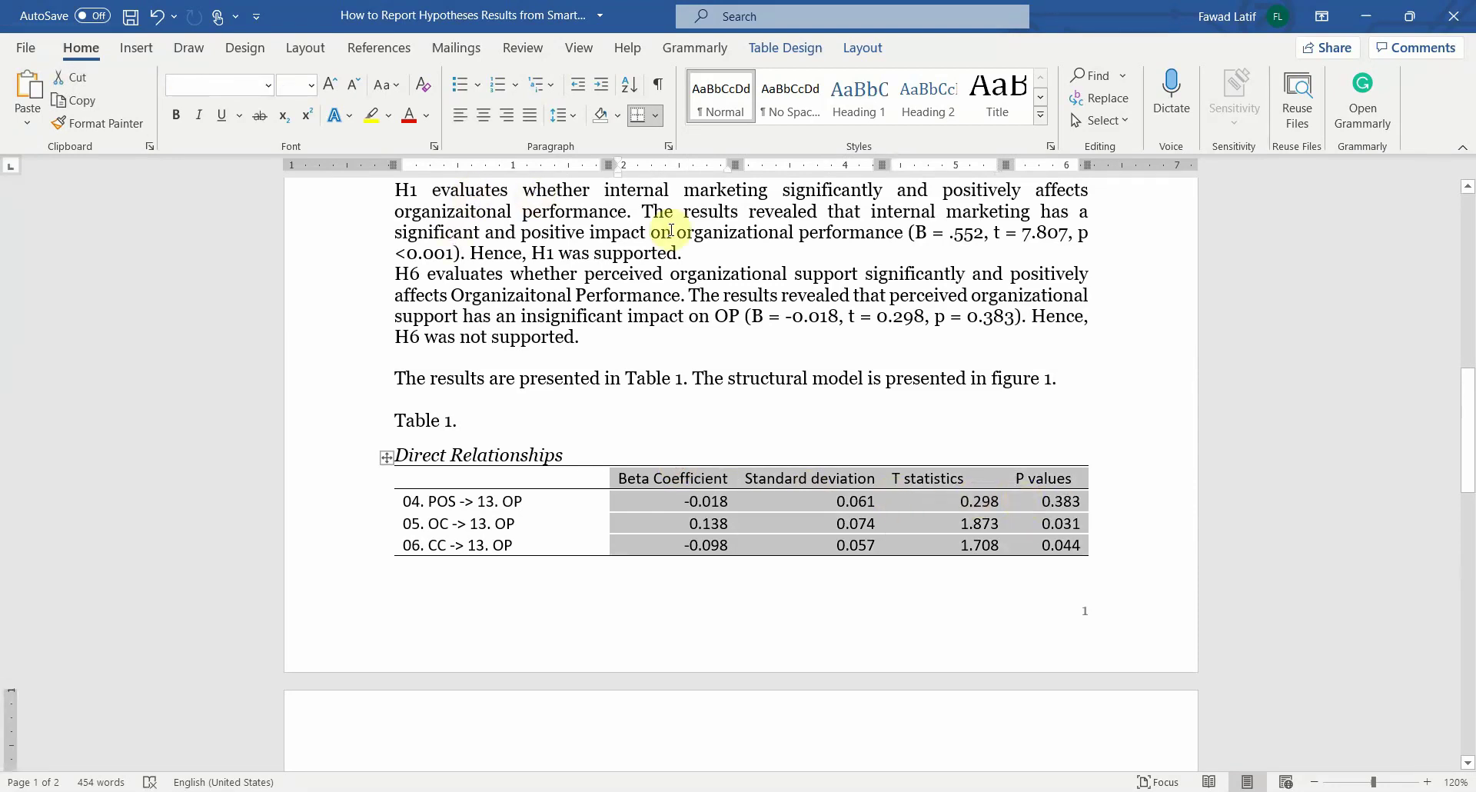
left_click(504, 115)
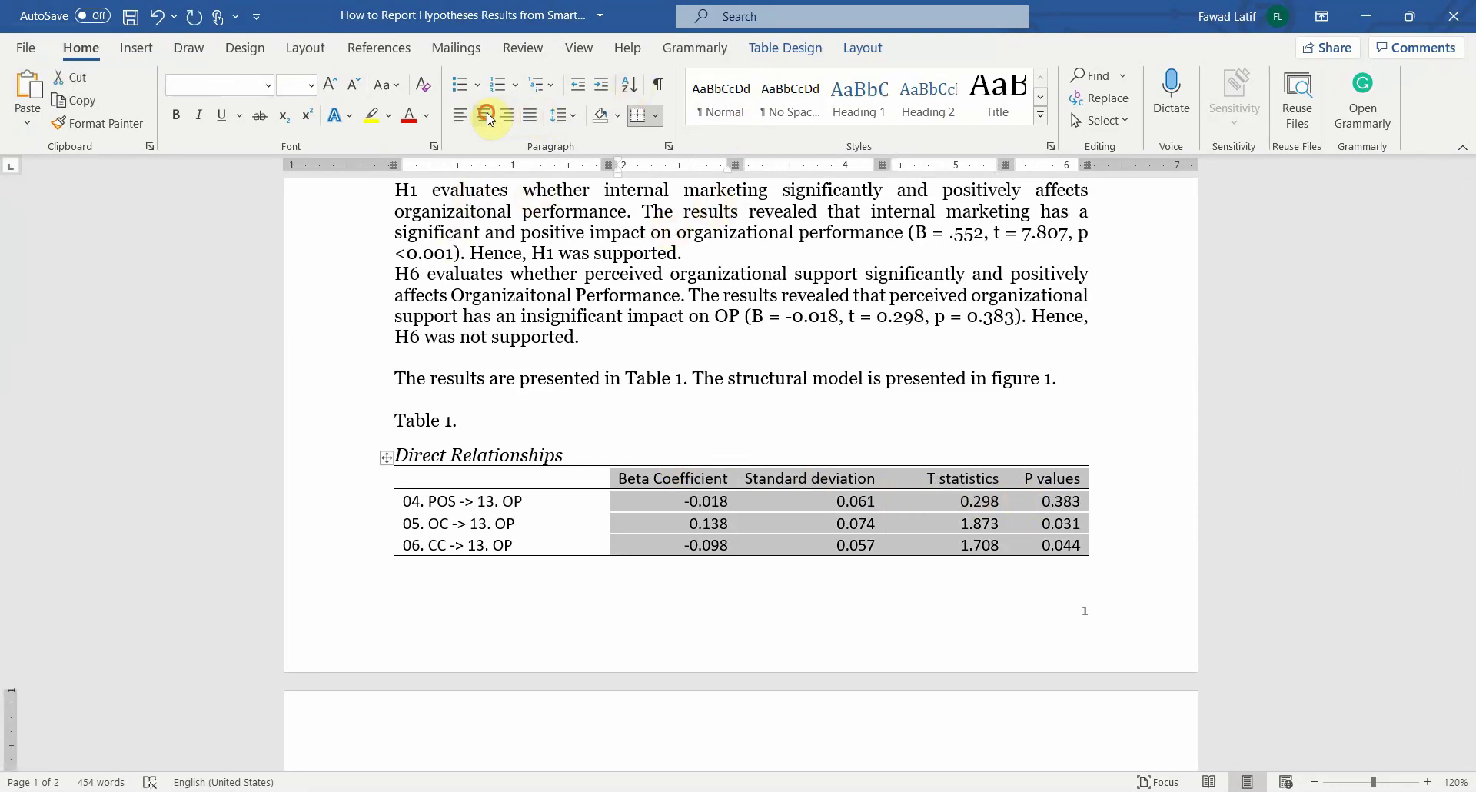
Step: Type 'Hyp' into the empty first-column header cell
left_click(483, 500)
scroll(477, 501, "up", 5)
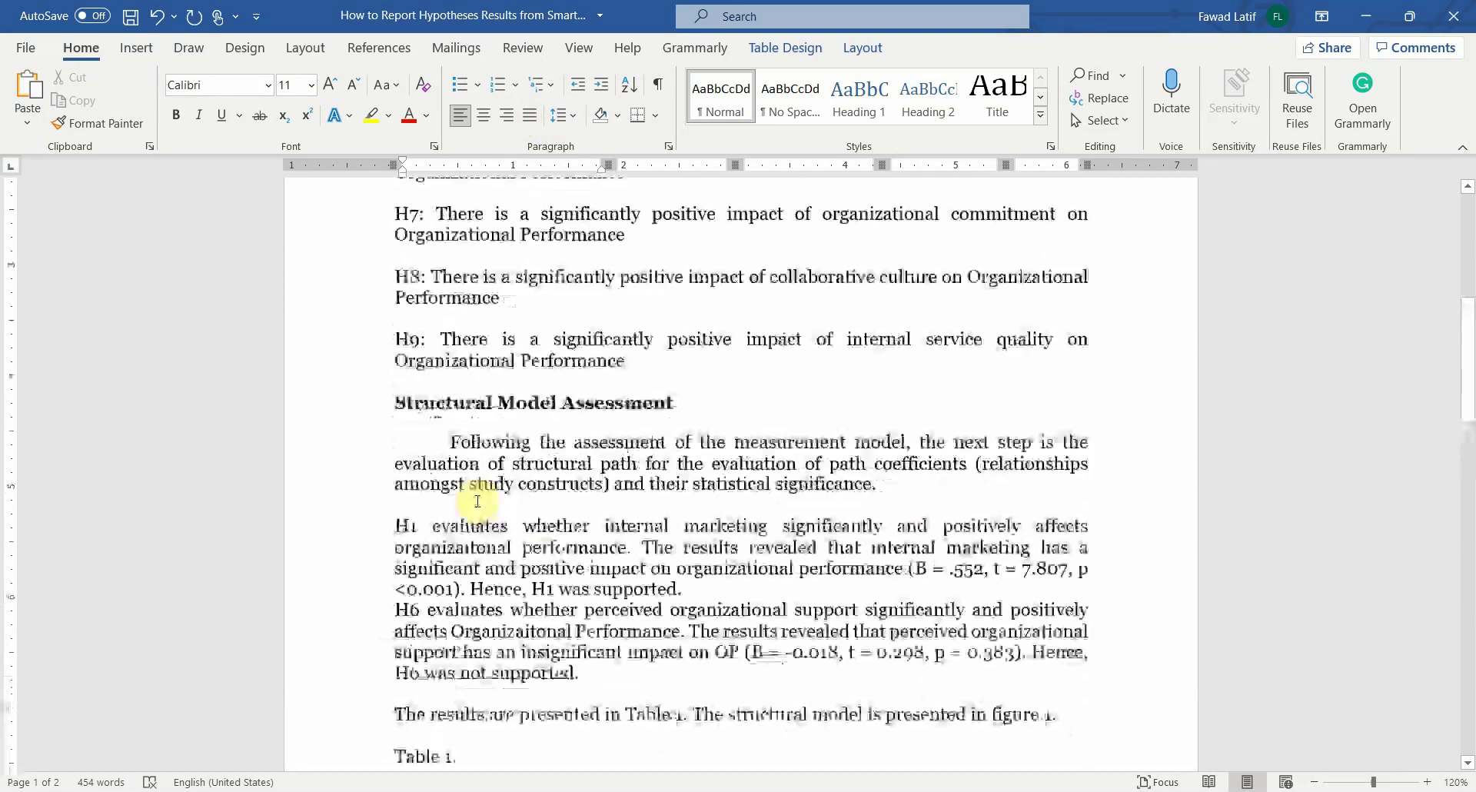
scroll(477, 501, "up", 3)
scroll(389, 515, "down", 8)
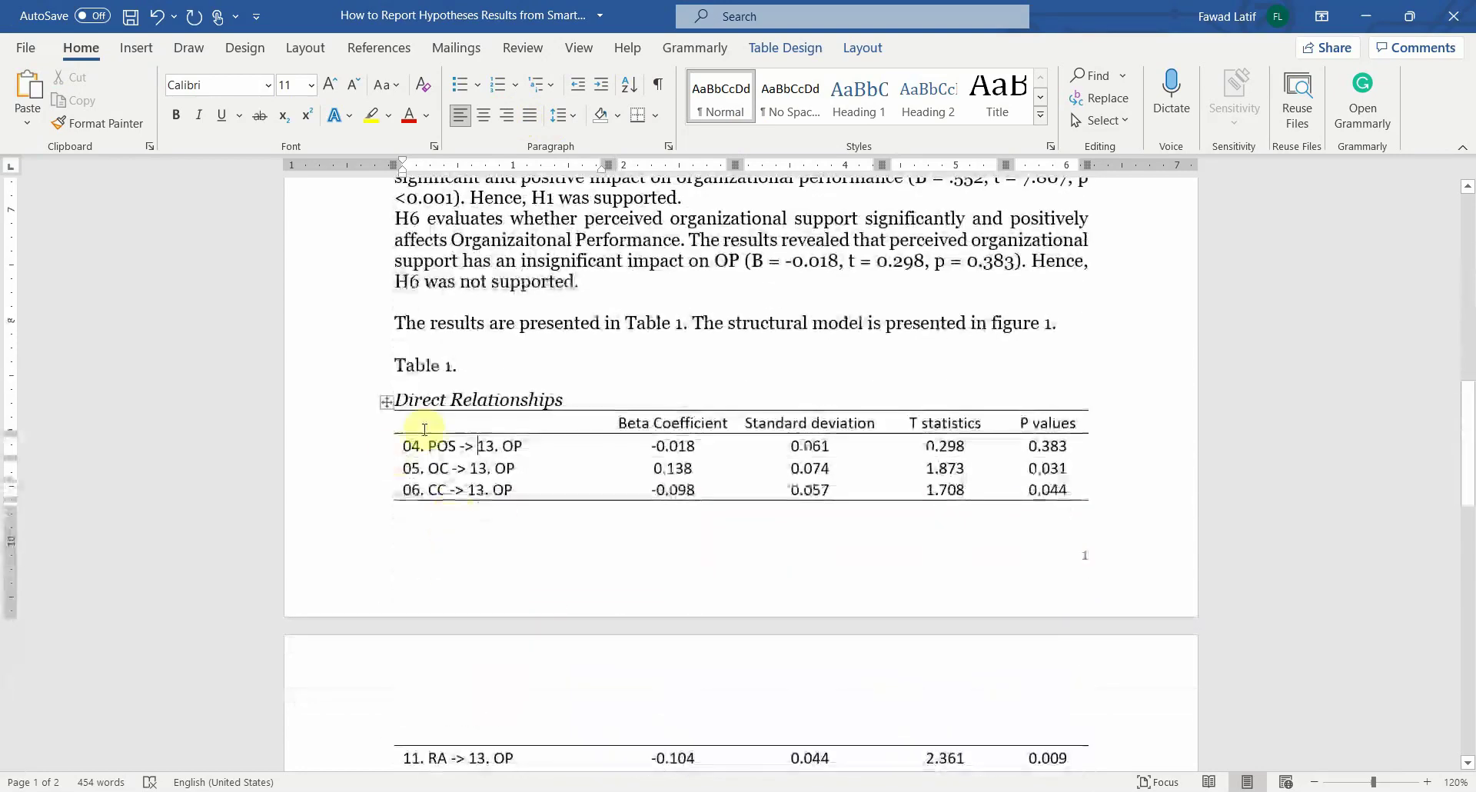
left_click_drag(429, 446, 522, 446)
left_click_drag(428, 468, 515, 468)
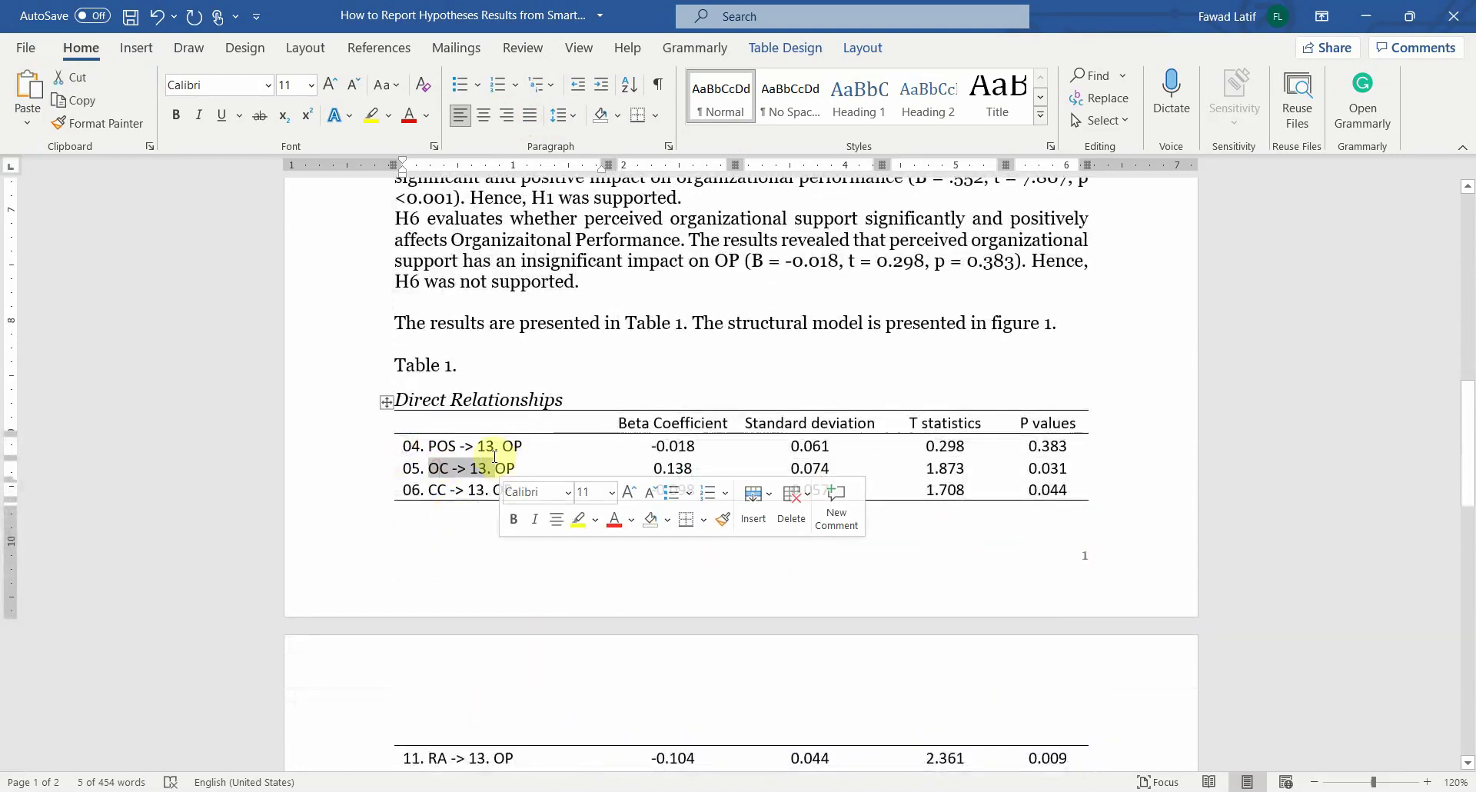
left_click(463, 427)
type("Hypothesis")
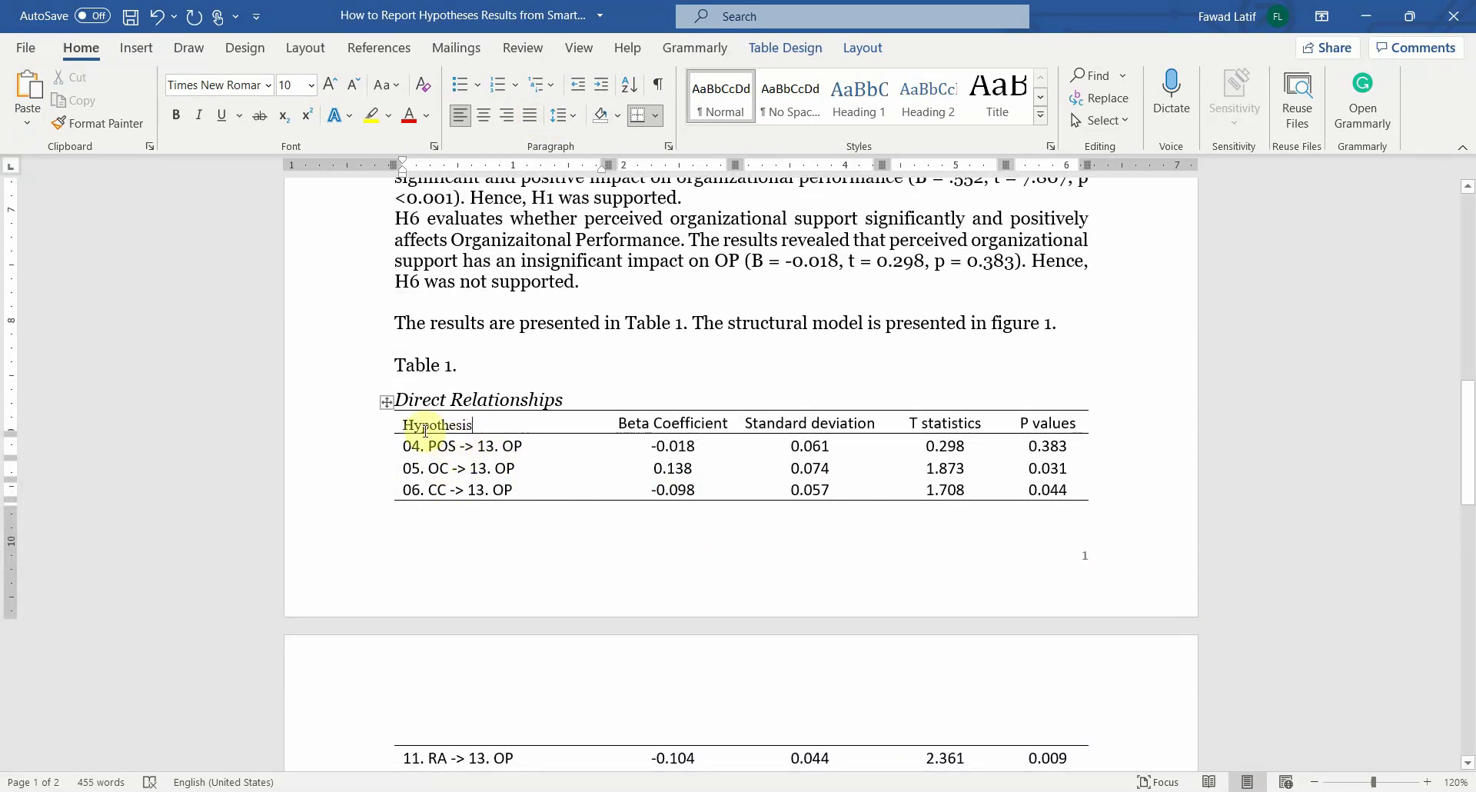
Step: Clear the old IM -> 13. OP row and paste it as the table's first data row
scroll(428, 461, "down", 4)
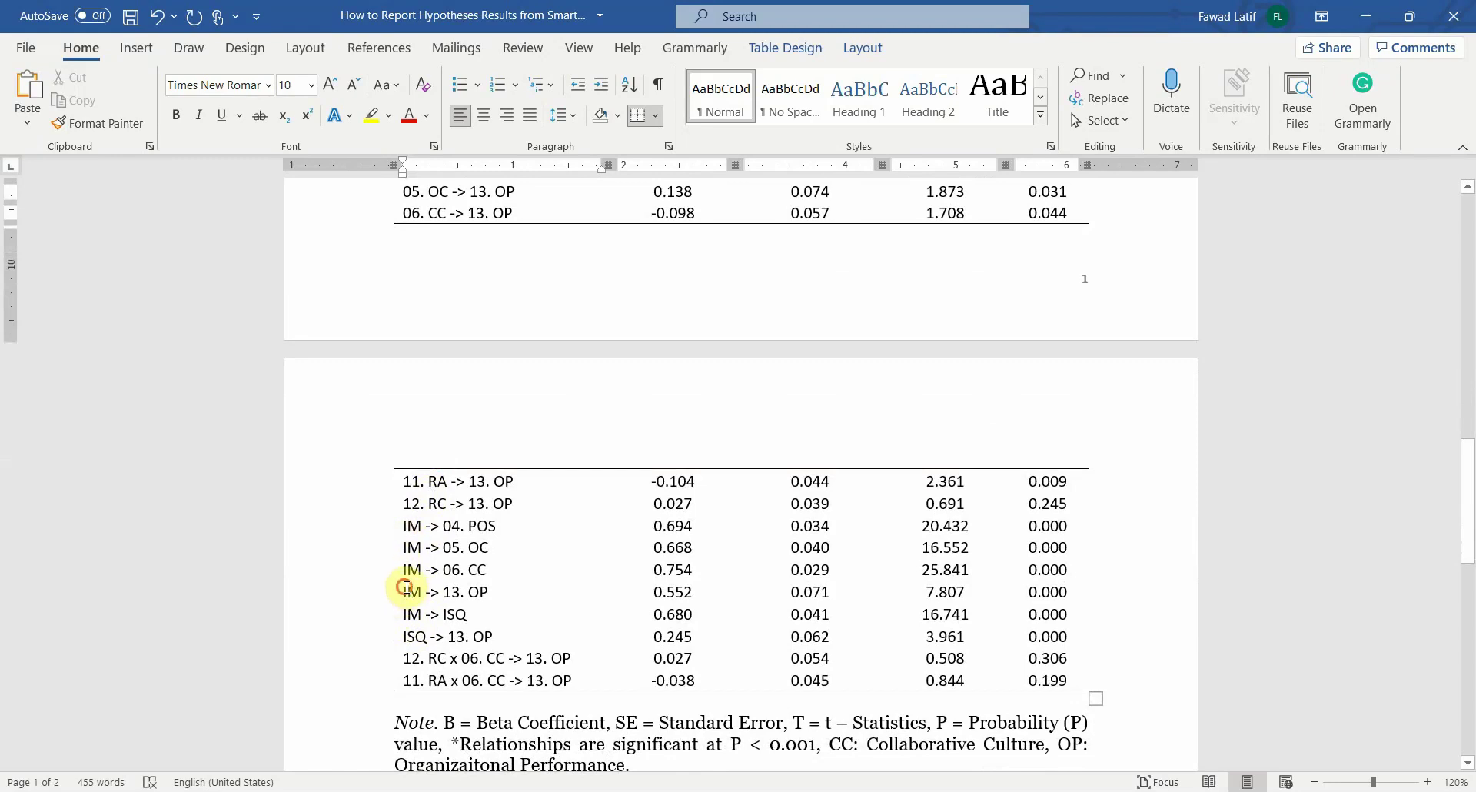
left_click_drag(407, 588, 1030, 591)
key("ctrl+c")
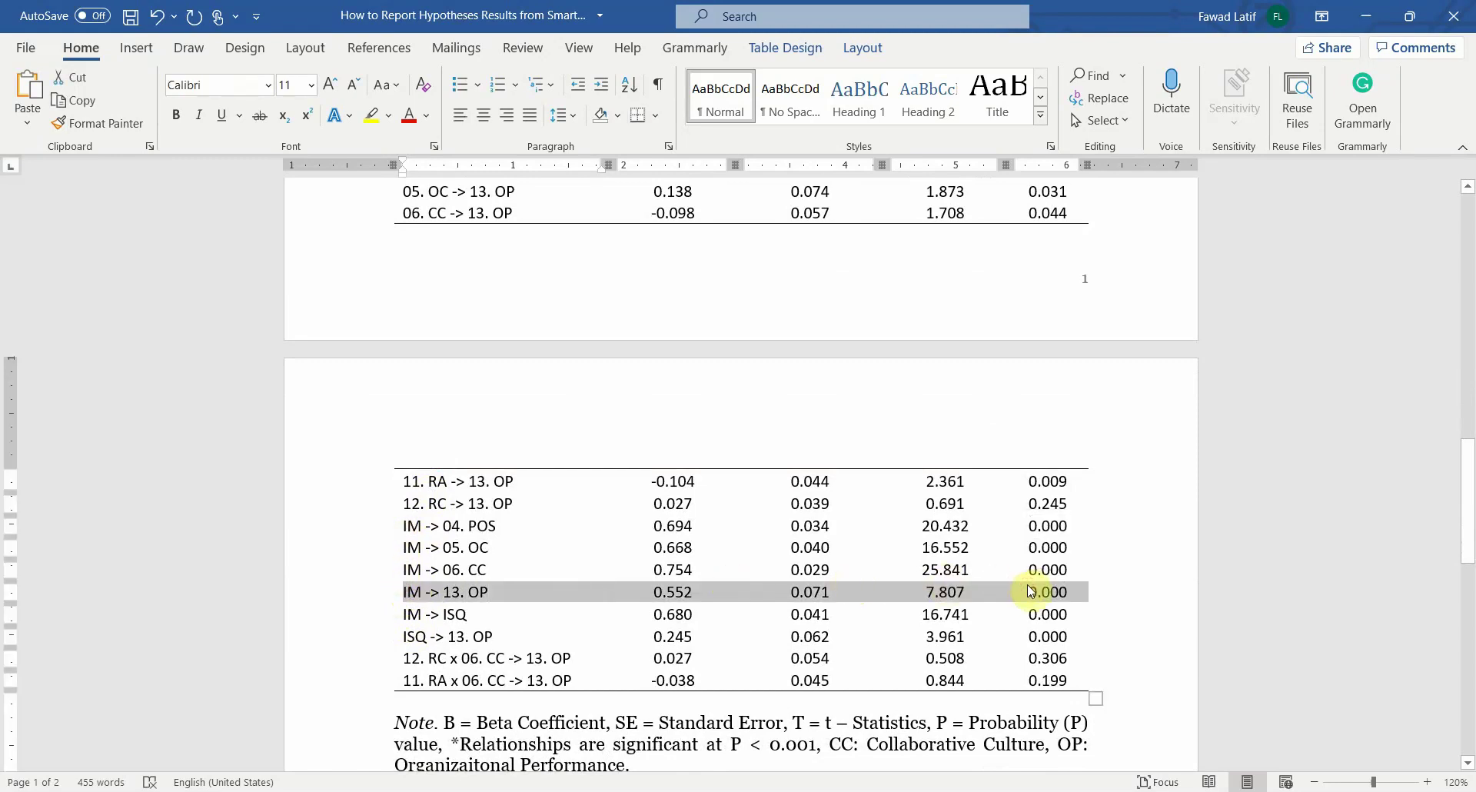
key("Delete")
scroll(807, 501, "up", 5)
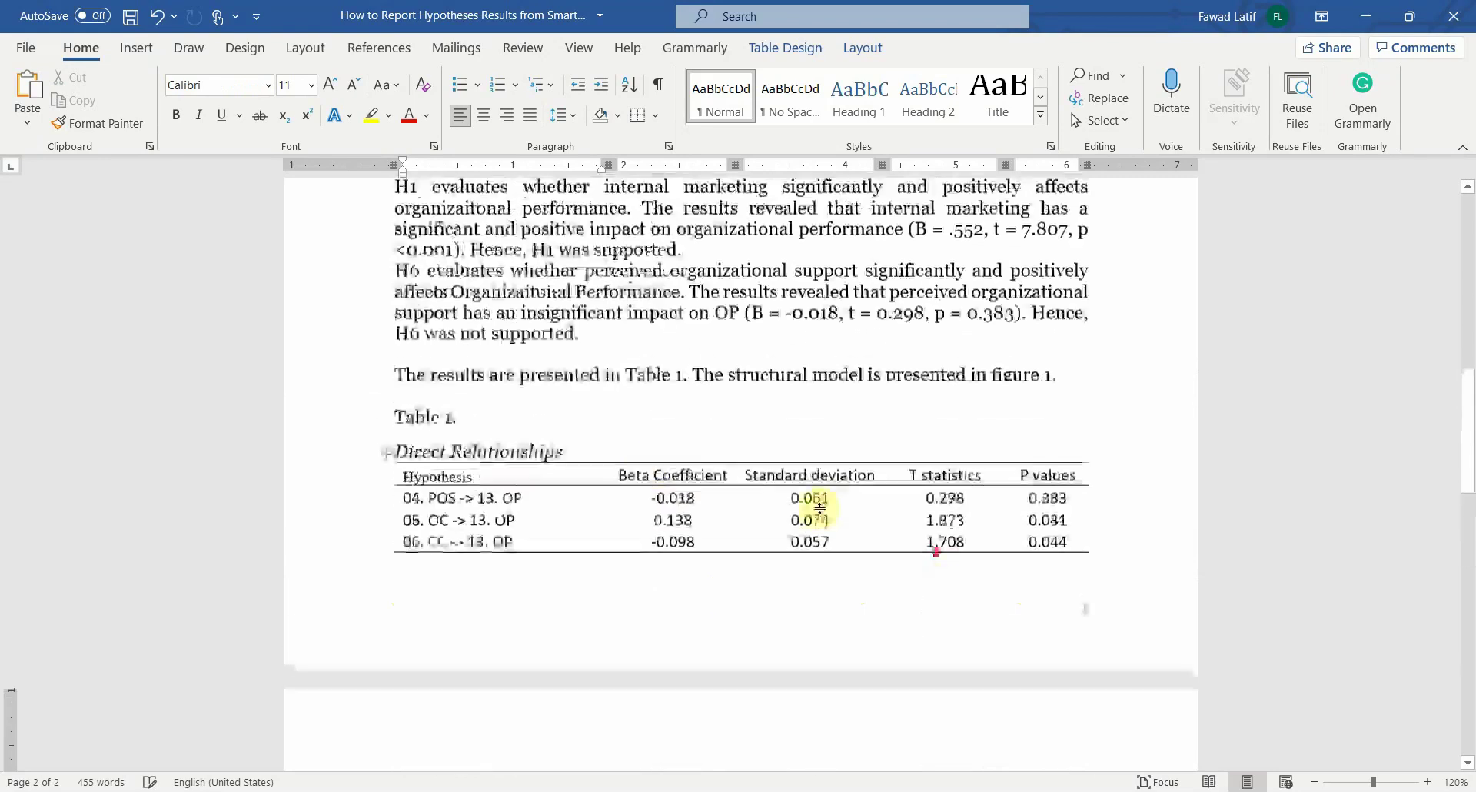
left_click(407, 504)
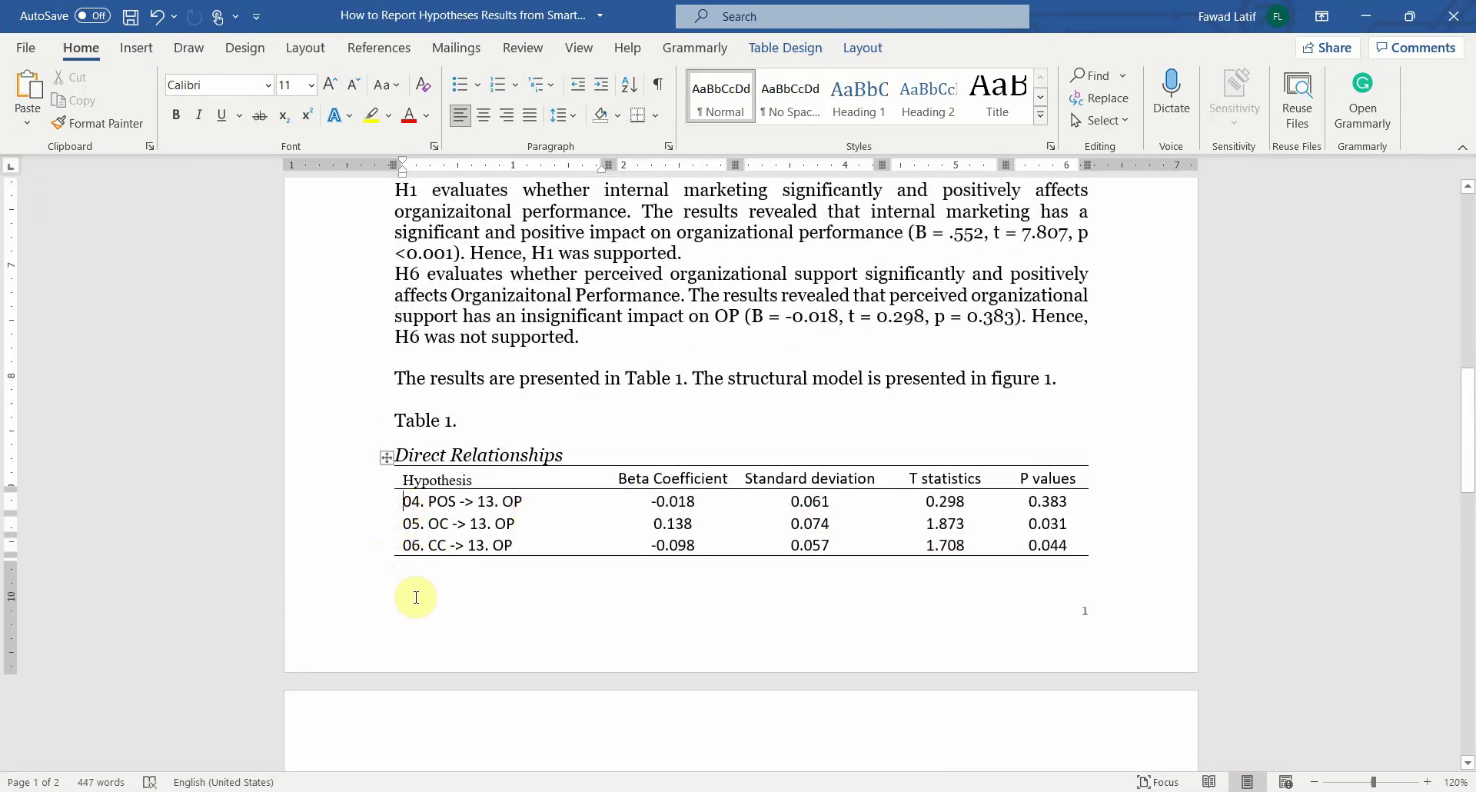
key("ctrl+v")
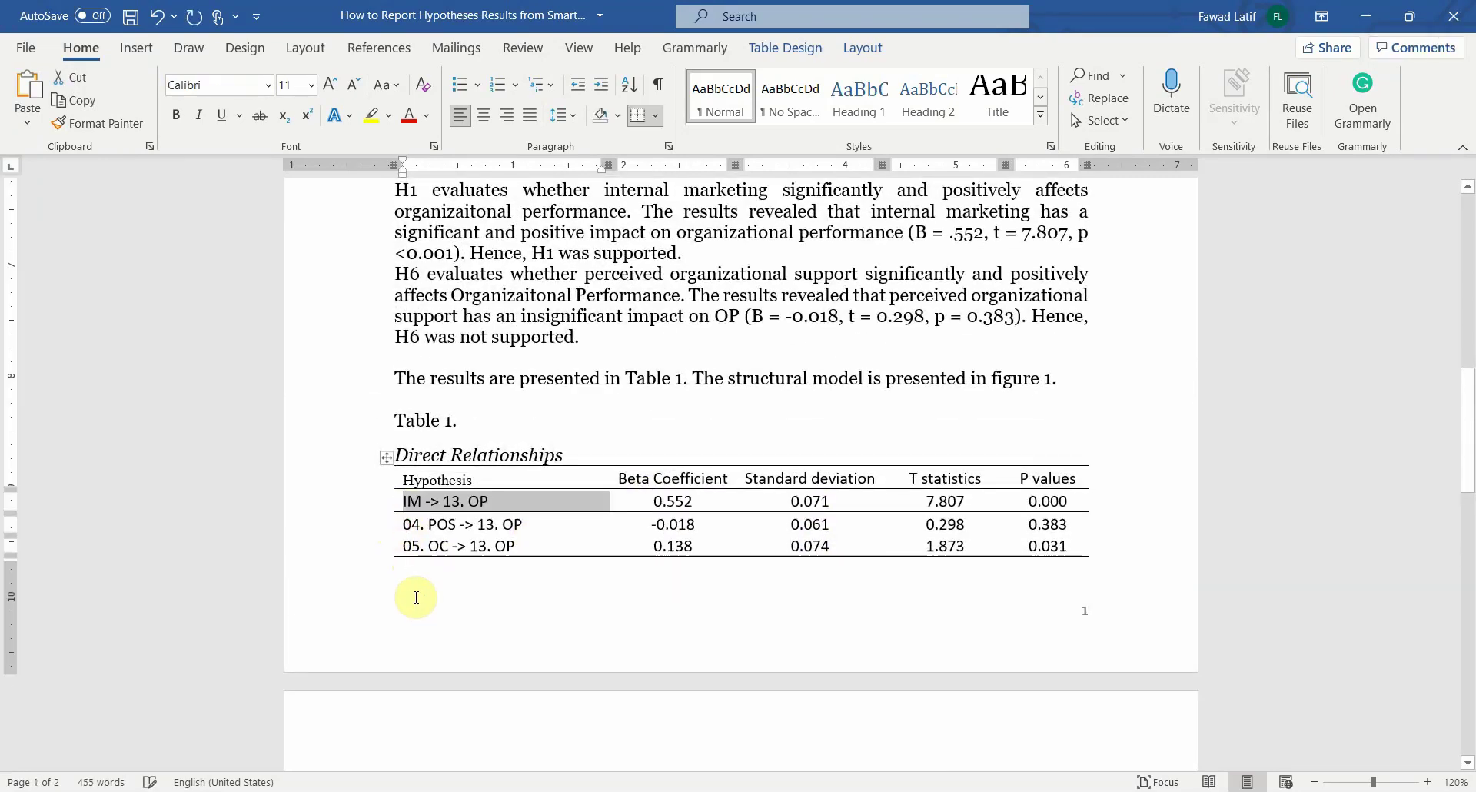
key("shift+Right")
key("shift+Right")
key("shift+Right")
key("shift+Right")
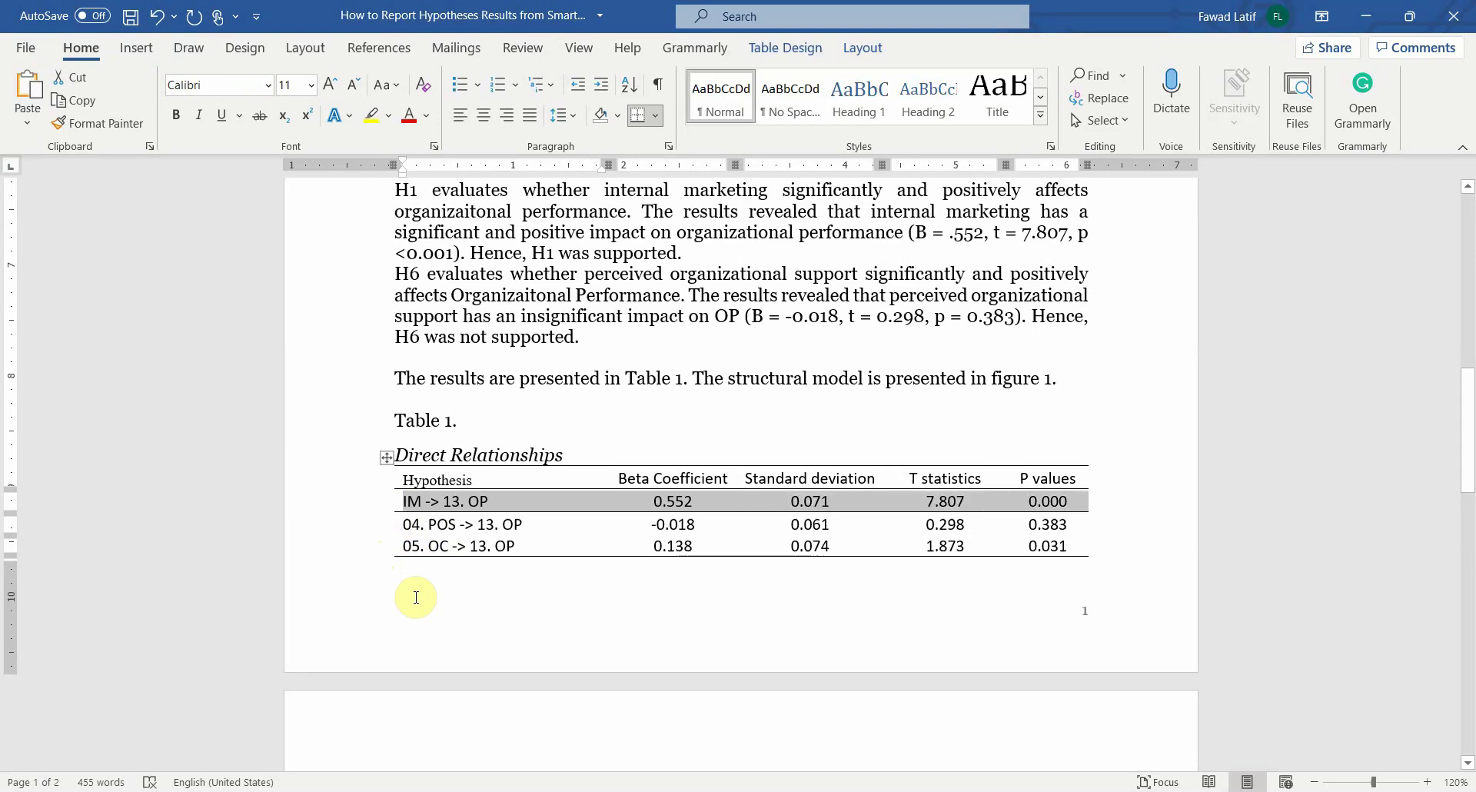
left_click(656, 115)
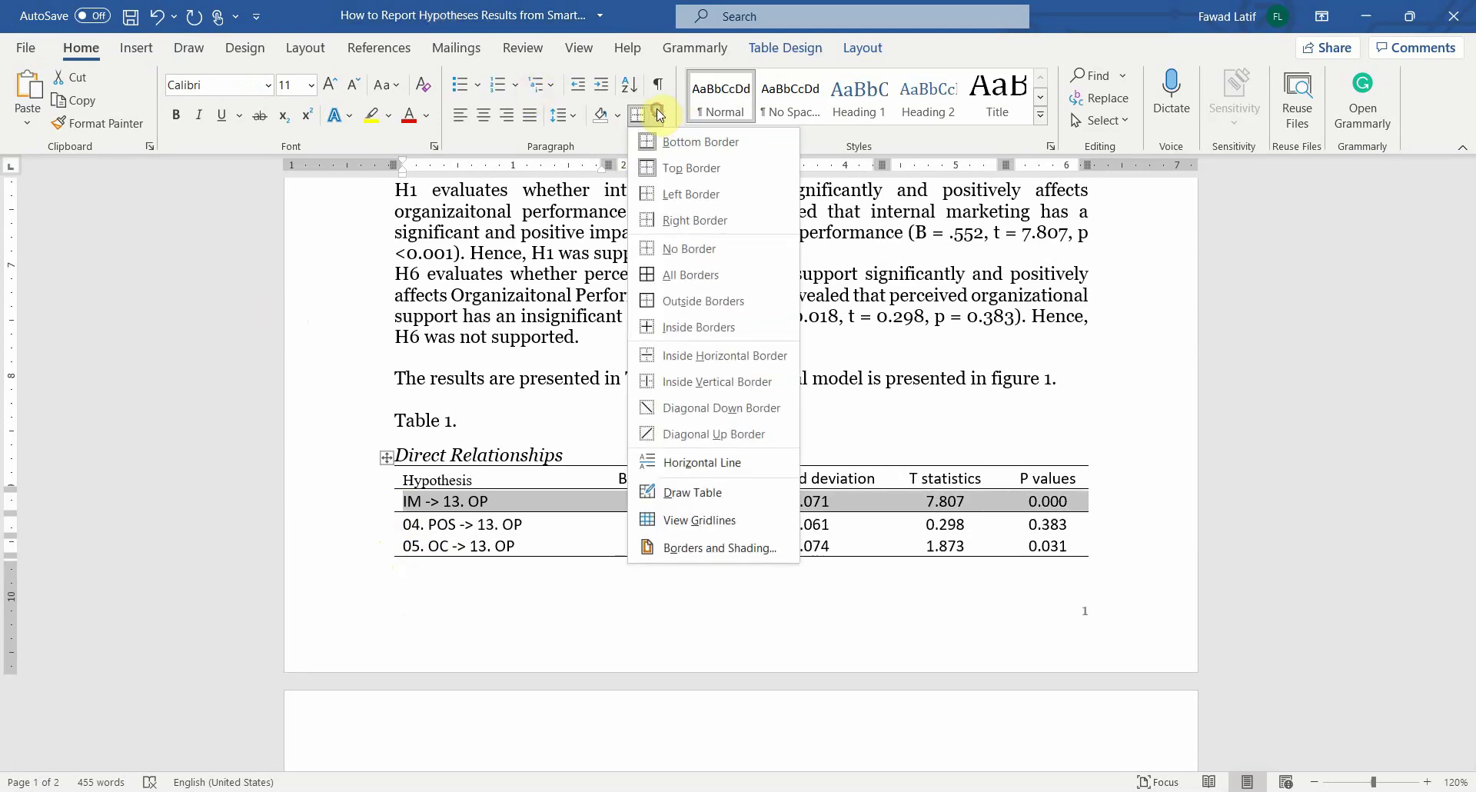
Step: Remove borders from the new IM row and rule off the header row with a bottom border
left_click(690, 250)
left_click(413, 481)
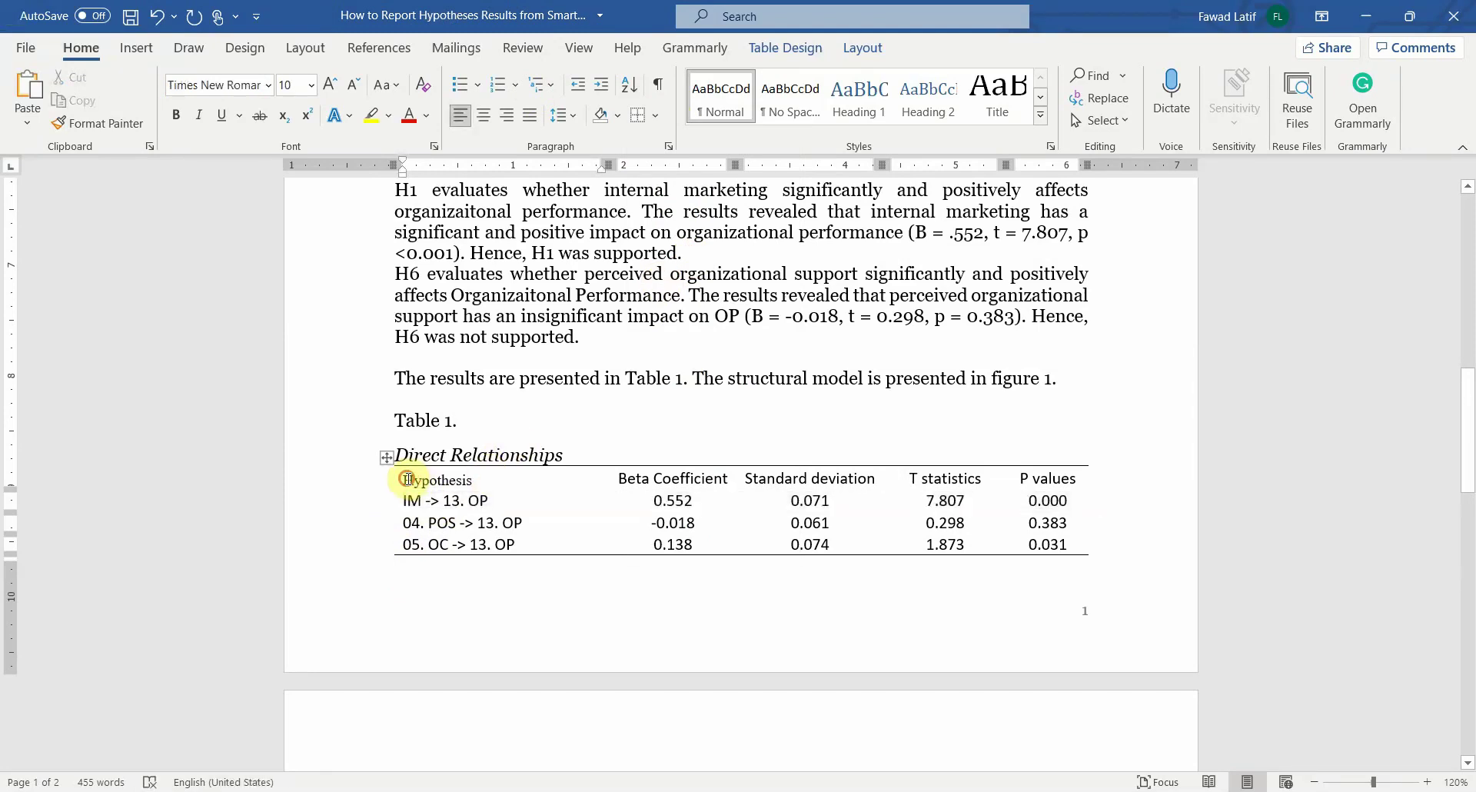
left_click_drag(407, 479, 1306, 475)
left_click(656, 116)
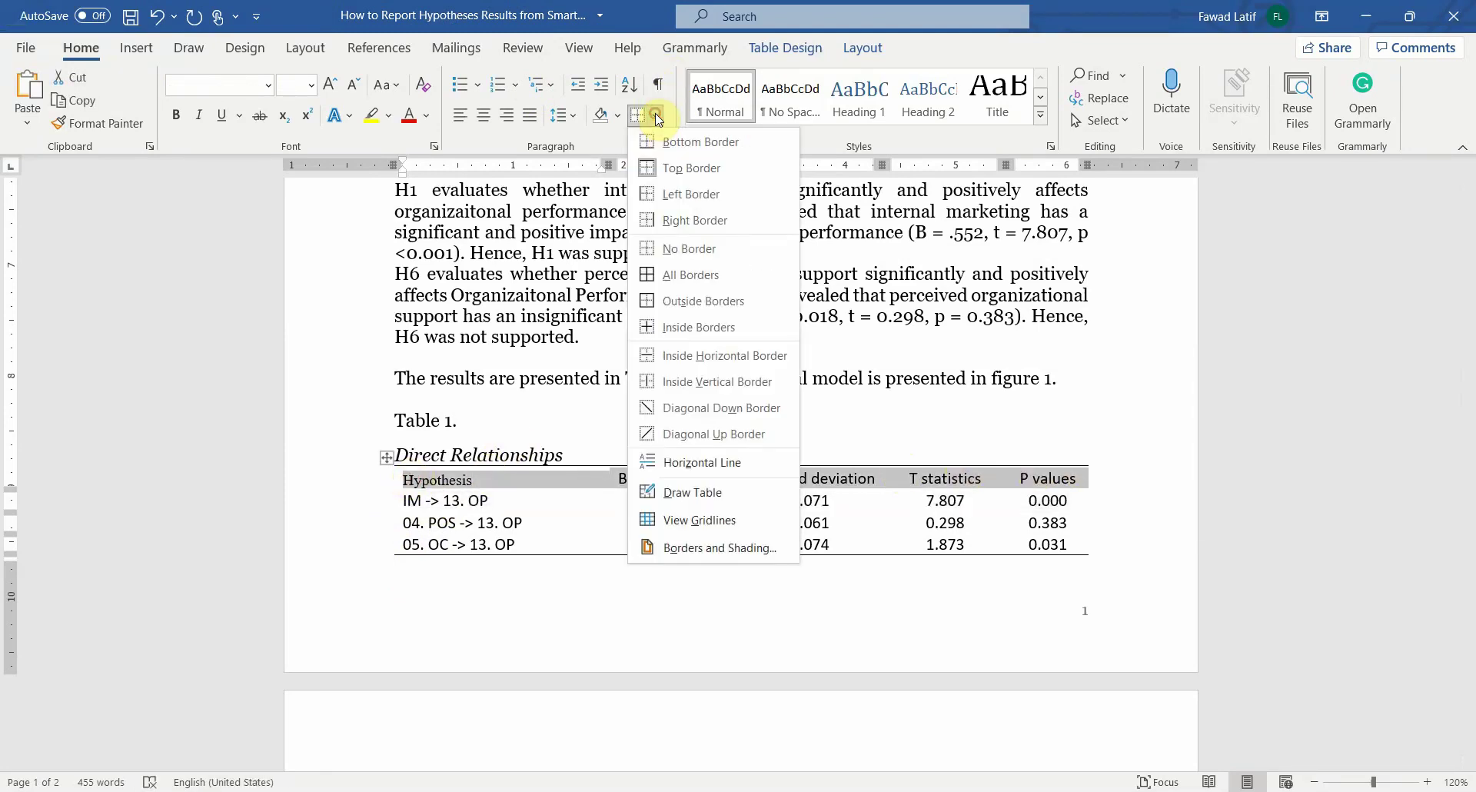
left_click(696, 142)
left_click(451, 501)
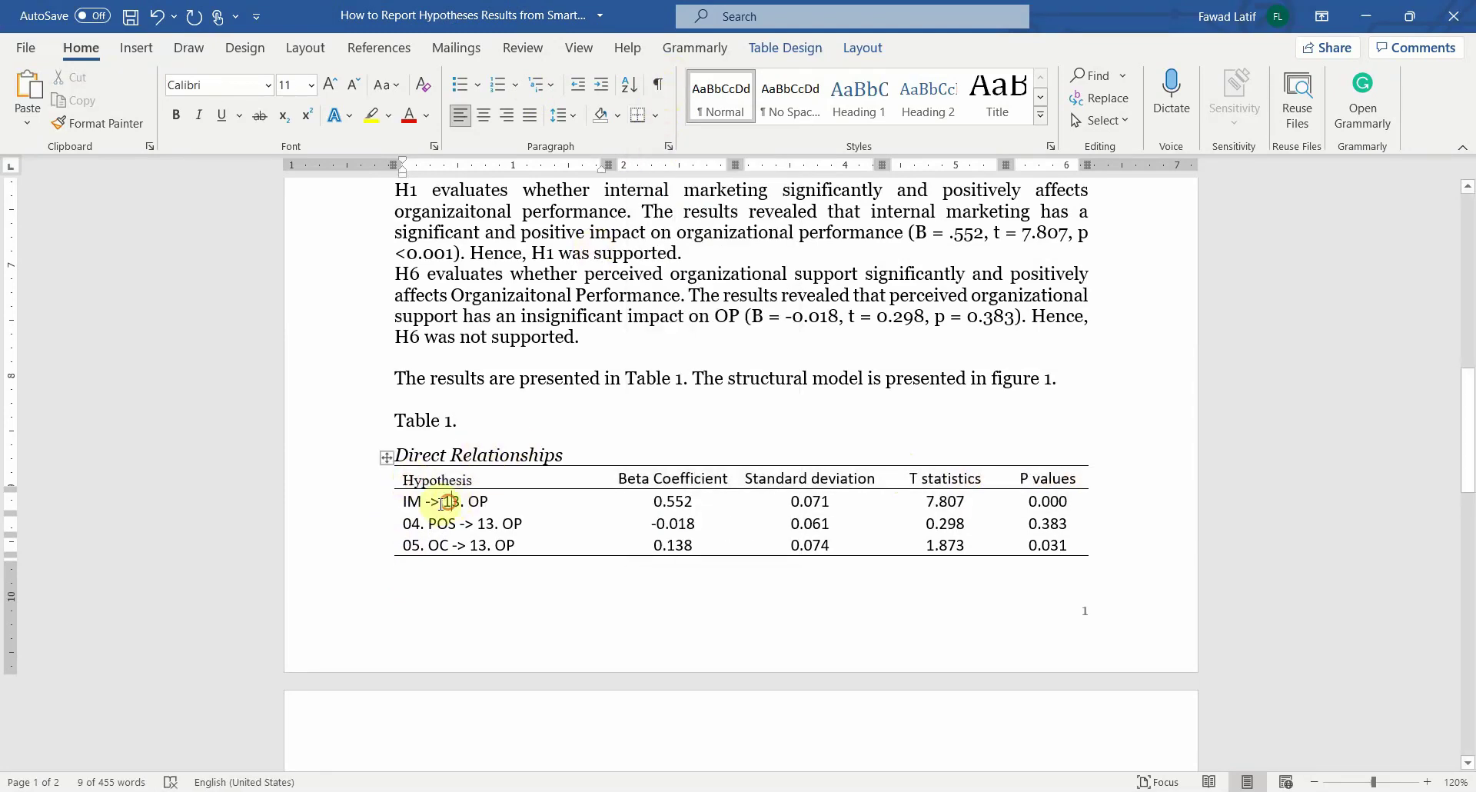
Step: Set the whole table in Georgia at 10 pt
left_click(387, 457)
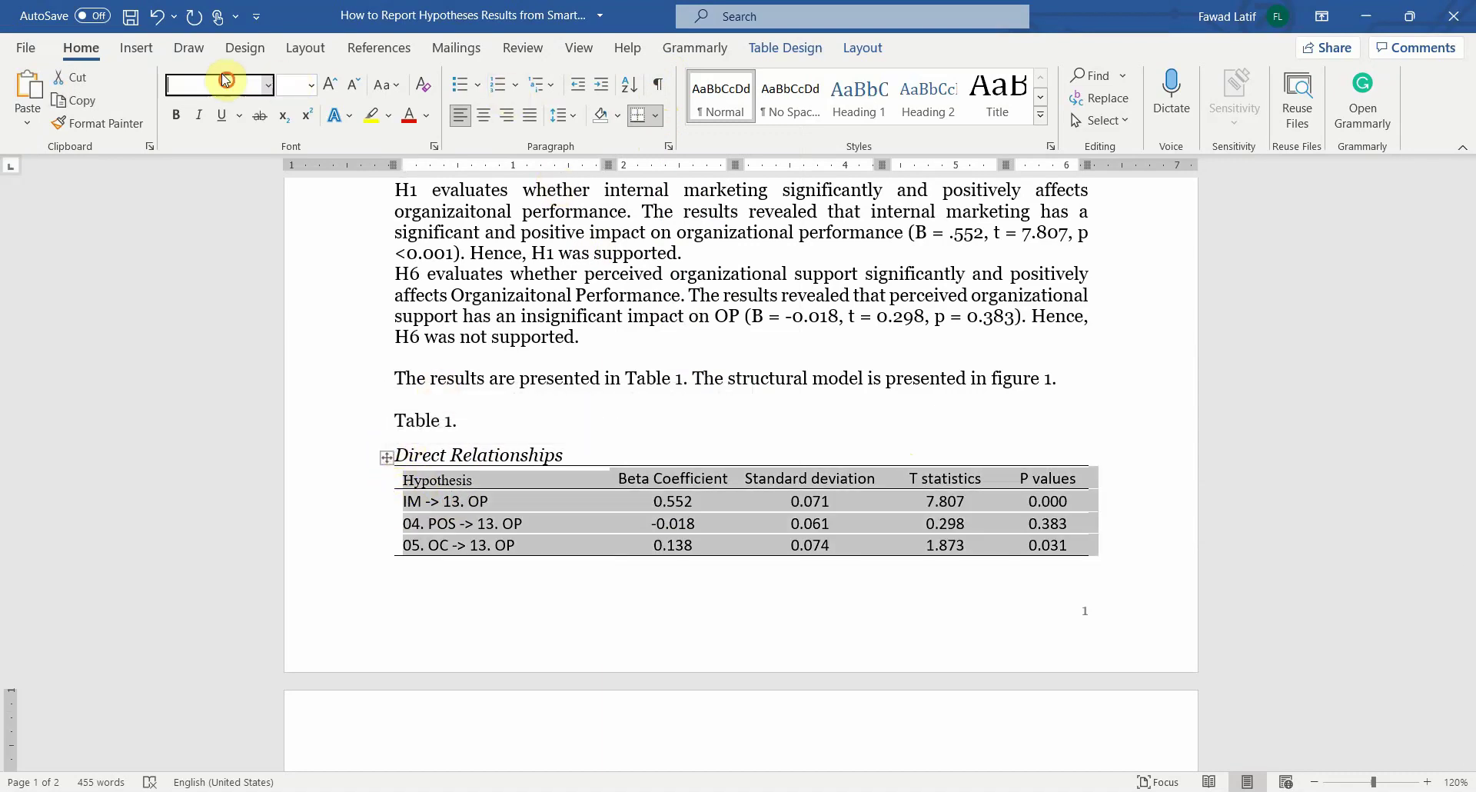
type("Georgia")
key("Return")
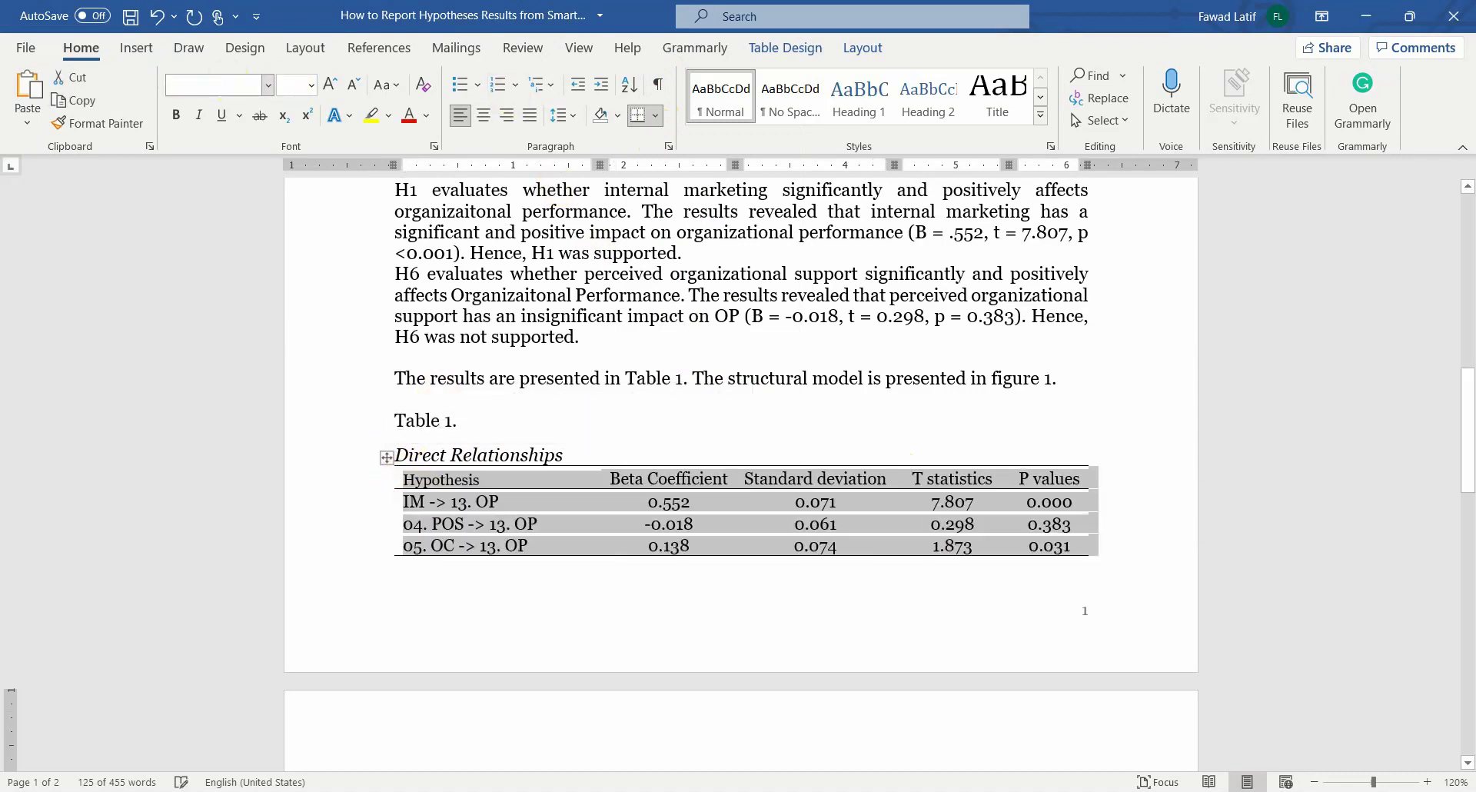
left_click(286, 90)
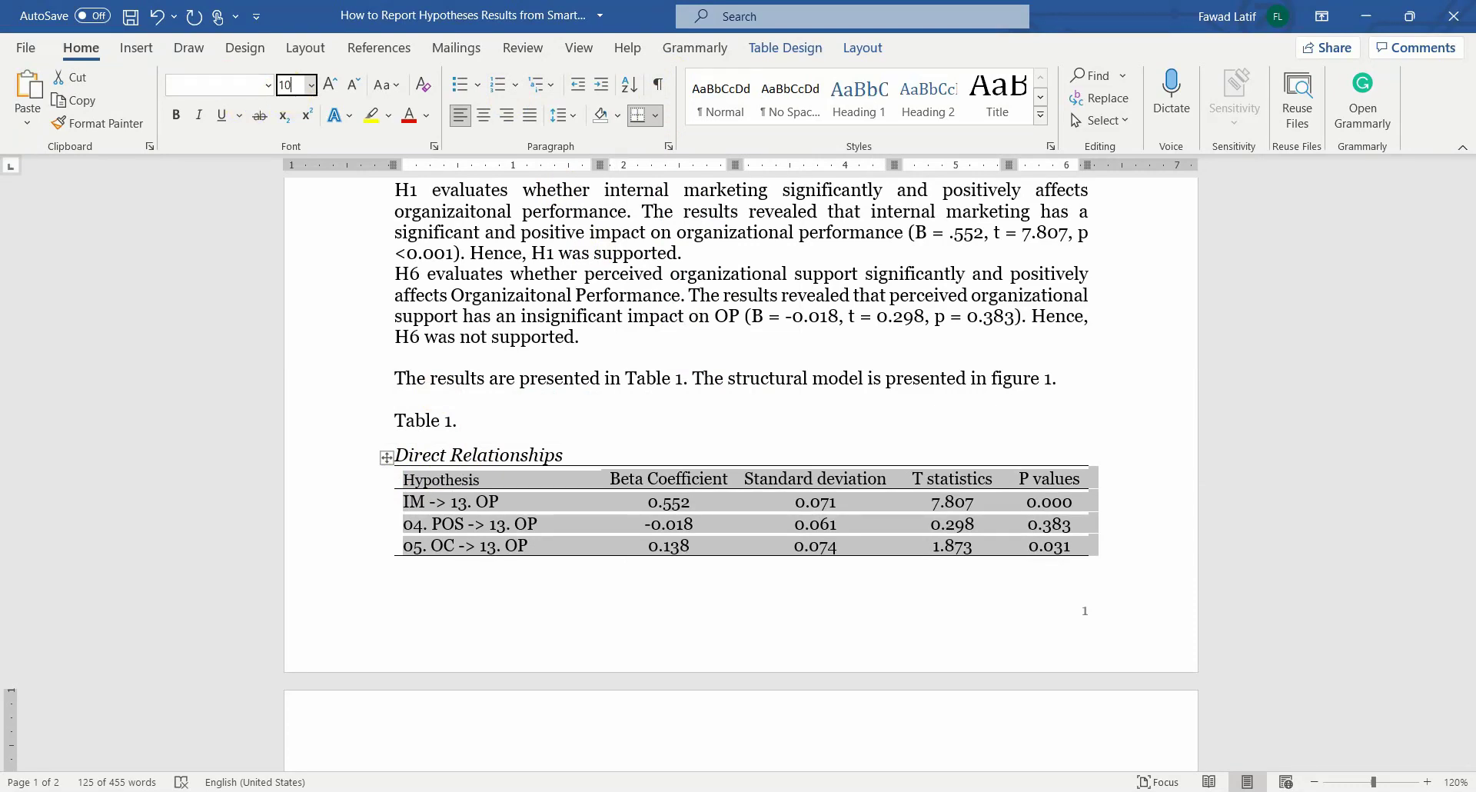
type("10")
key("Return")
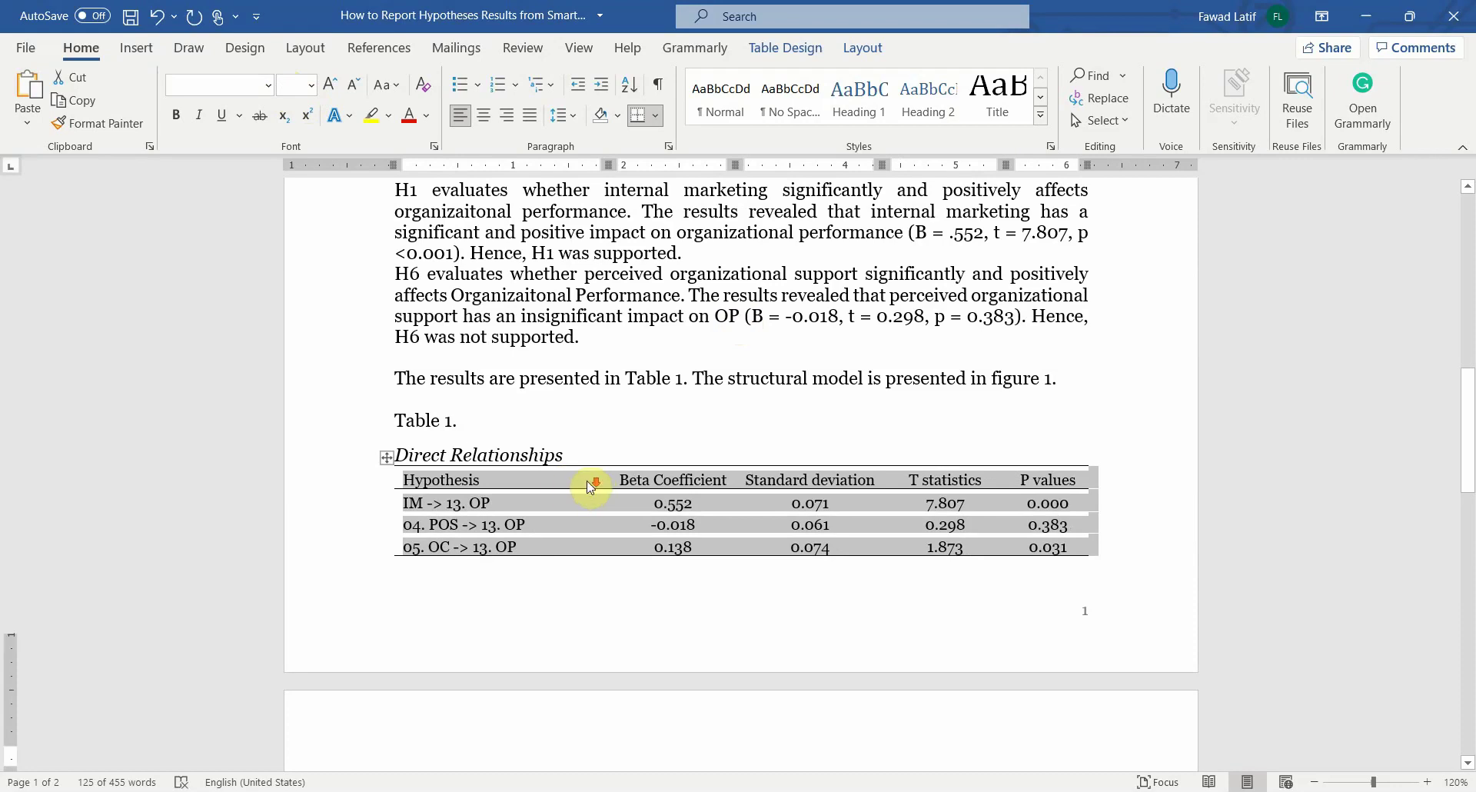
Step: Delete the leftover empty row from the results table
scroll(590, 486, "down", 8)
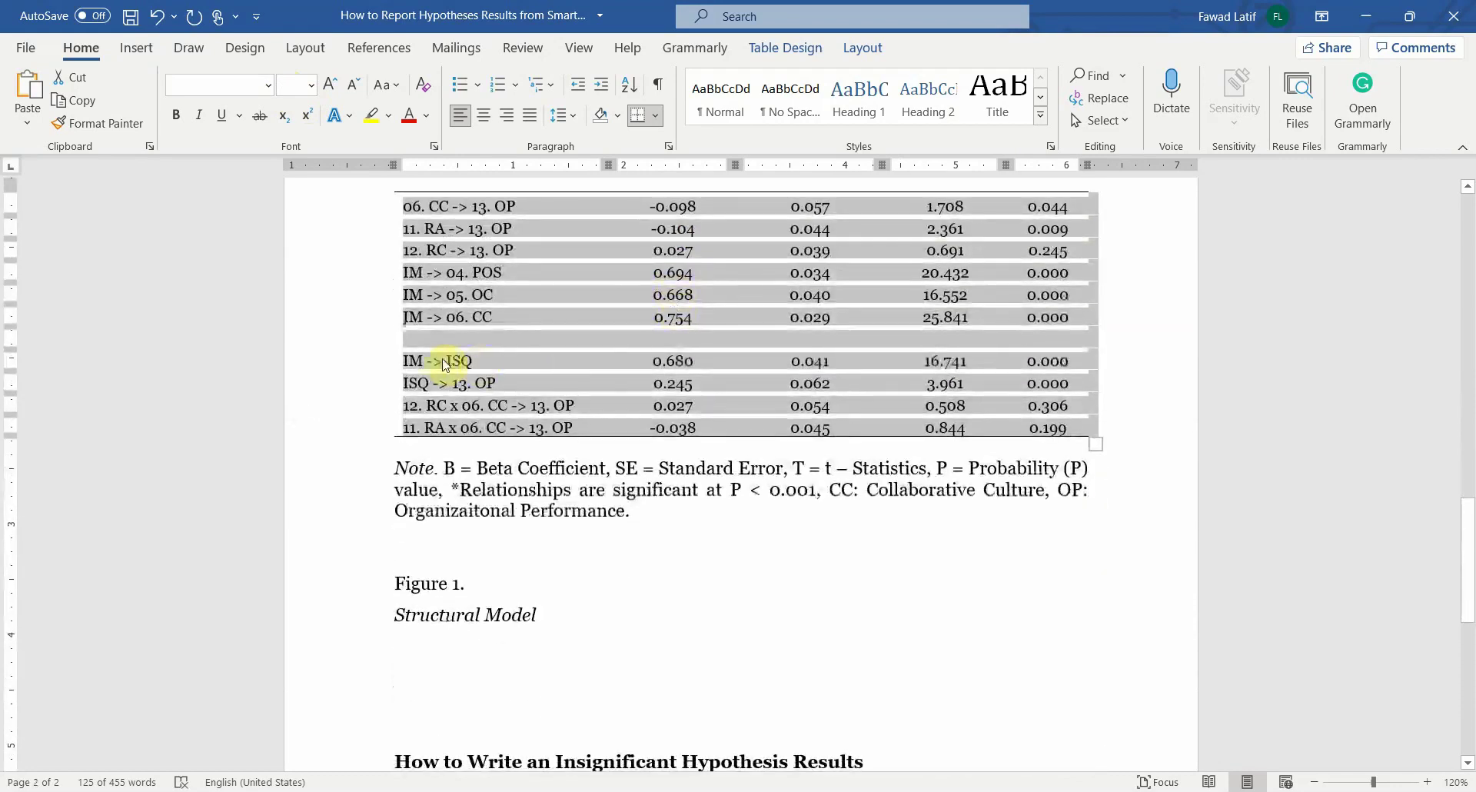
left_click_drag(427, 344, 1047, 341)
key("BackSpace")
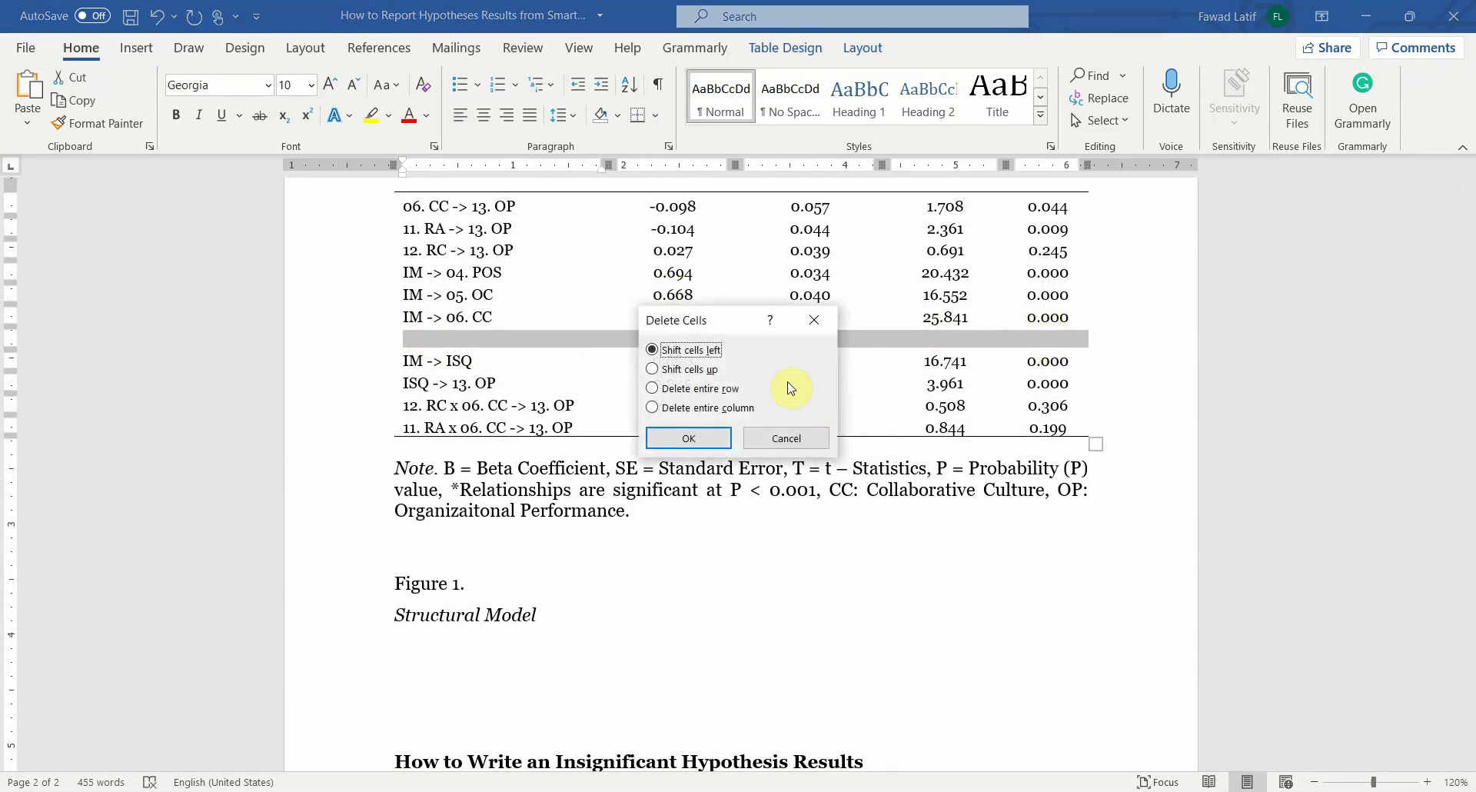
left_click(709, 388)
left_click(706, 440)
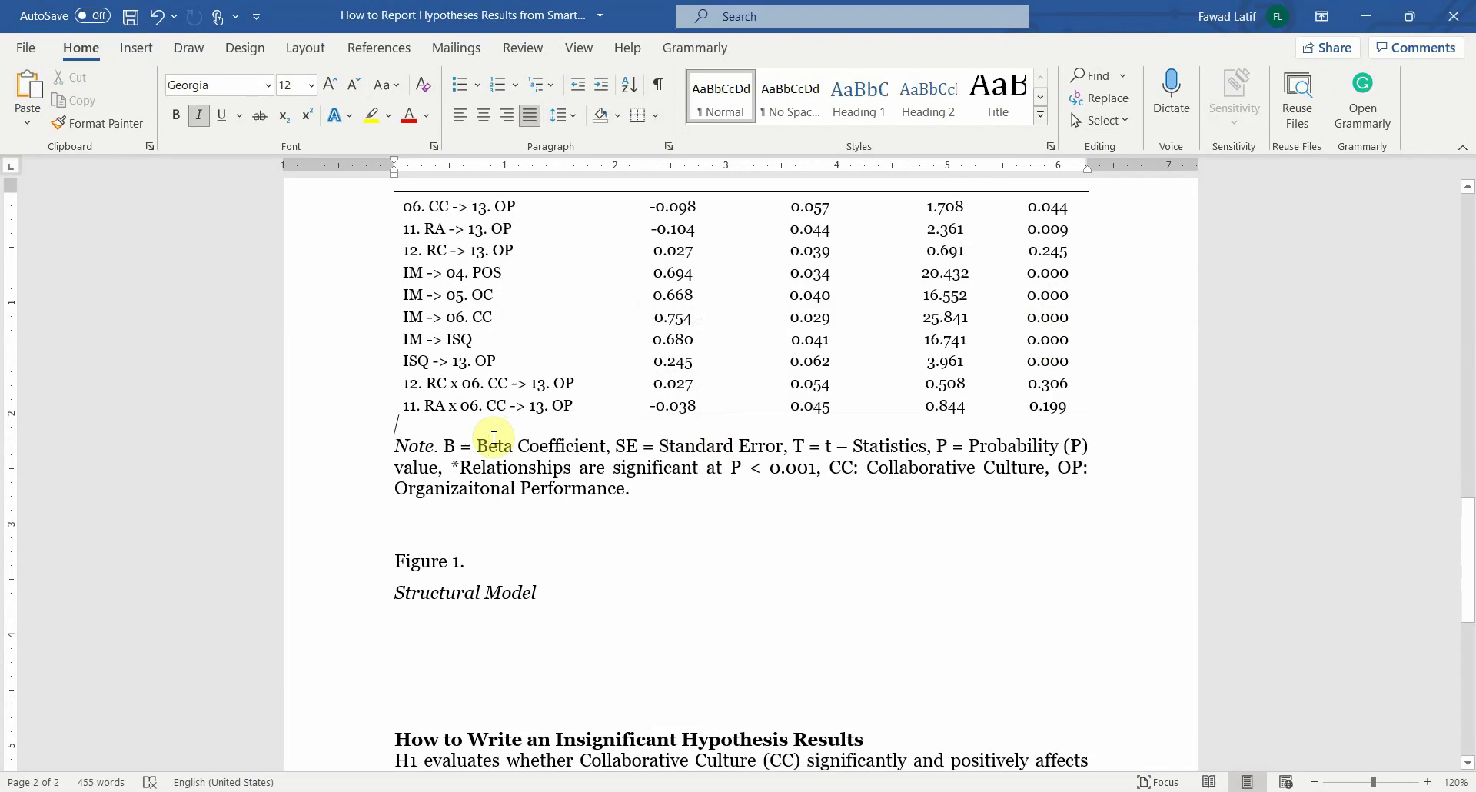
Step: Remove the blank line above the Note and return to the SmartPLS results window
key("ctrl+z")
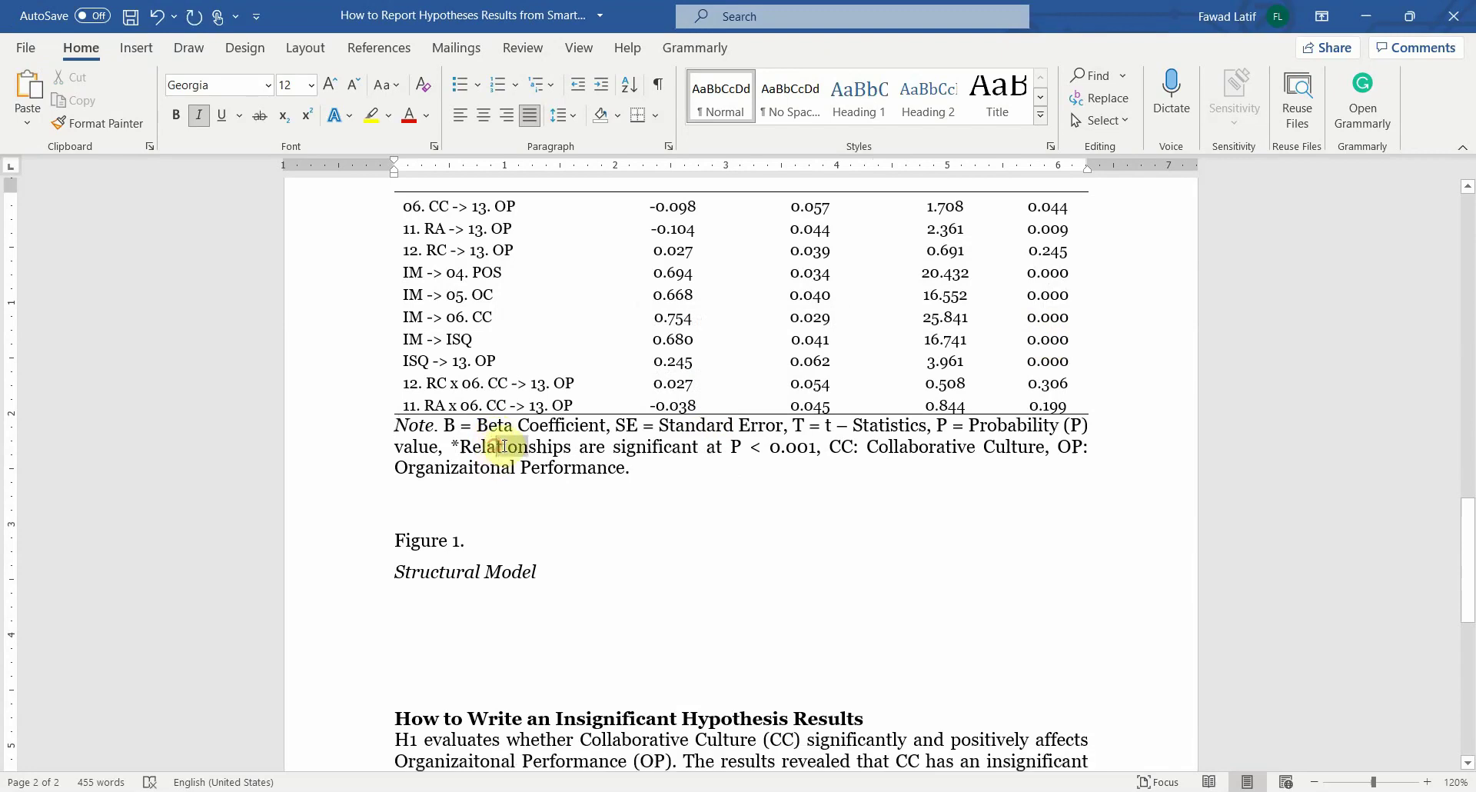
left_click_drag(504, 446, 718, 481)
left_click(683, 481)
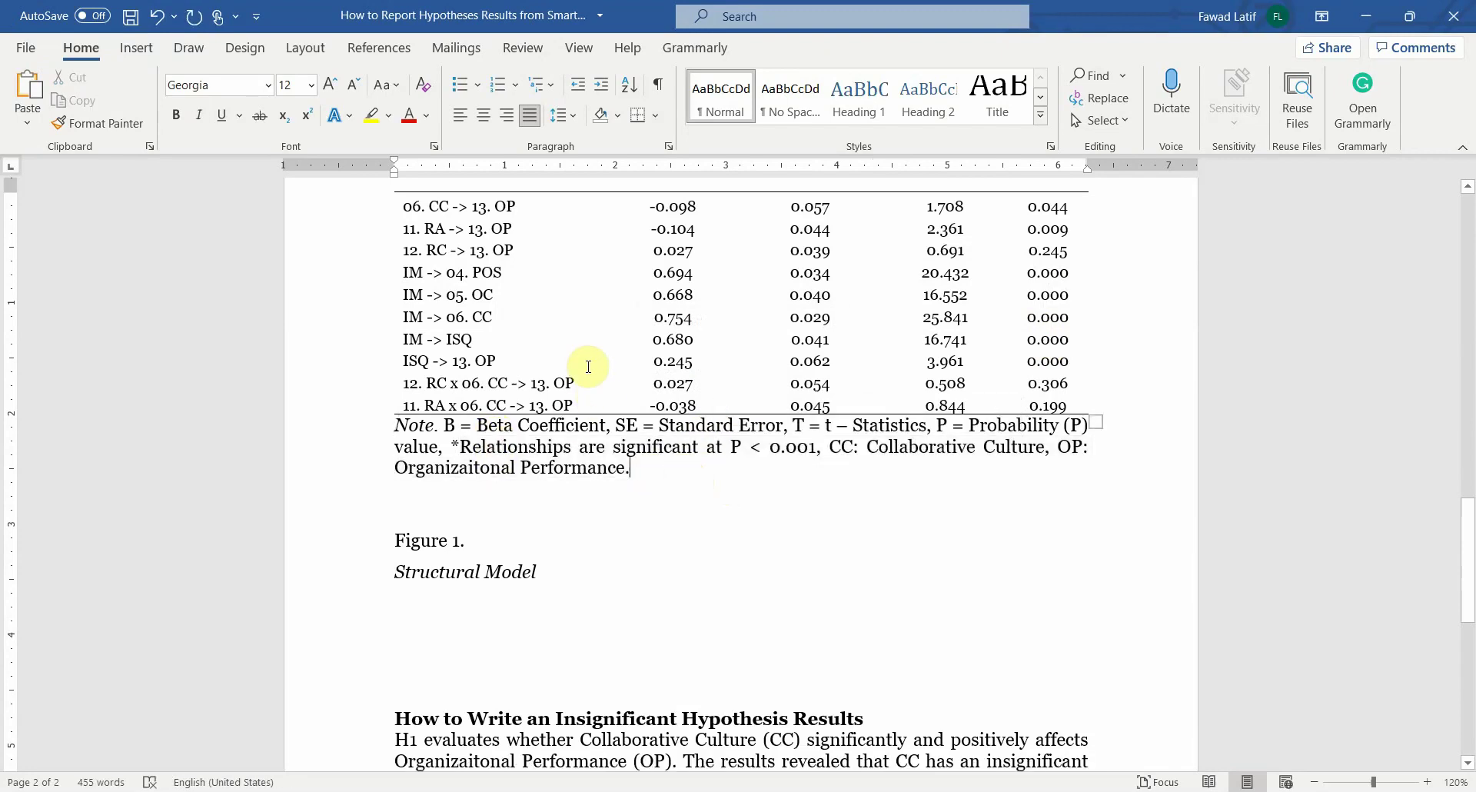
left_click(588, 614)
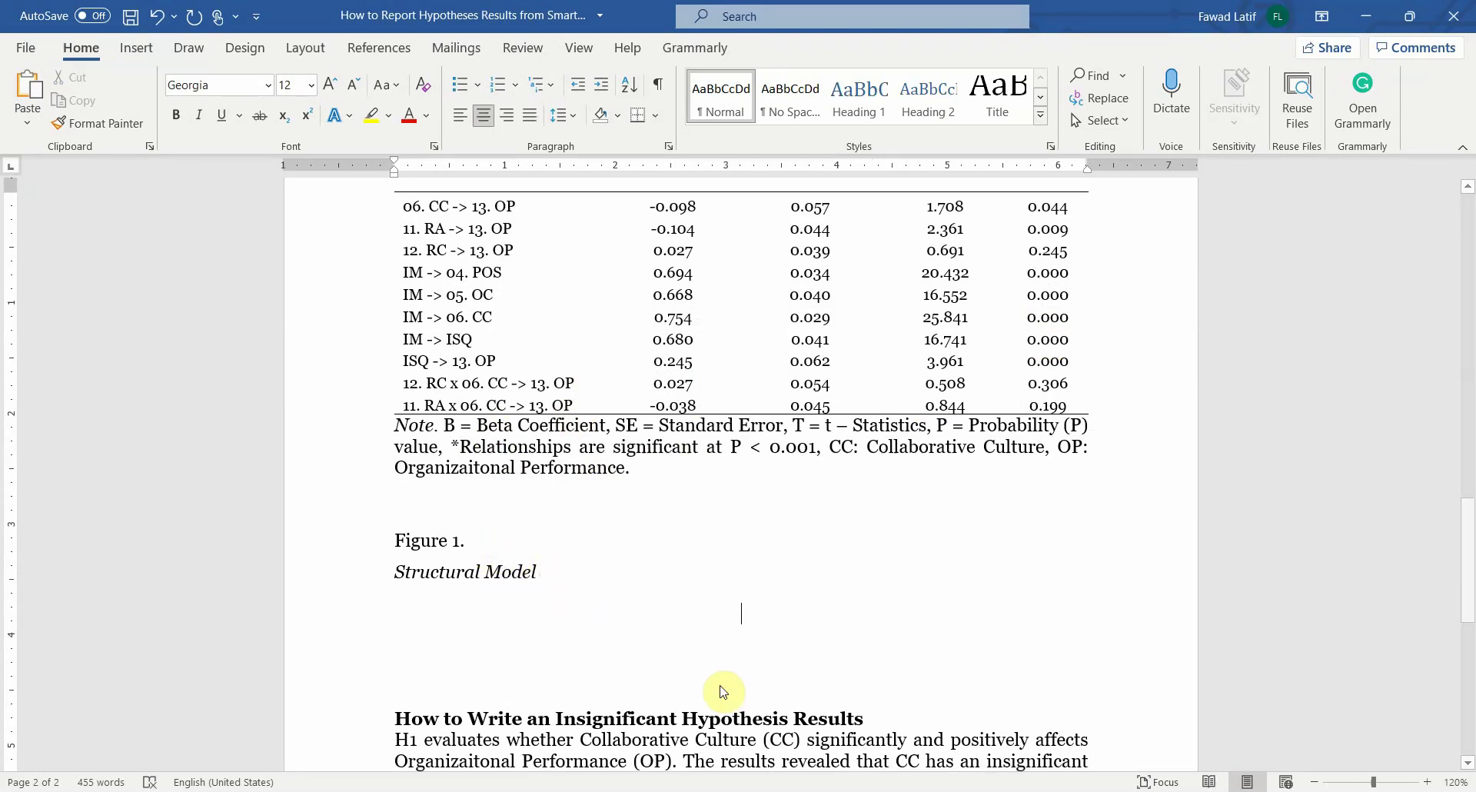
key("alt+Tab")
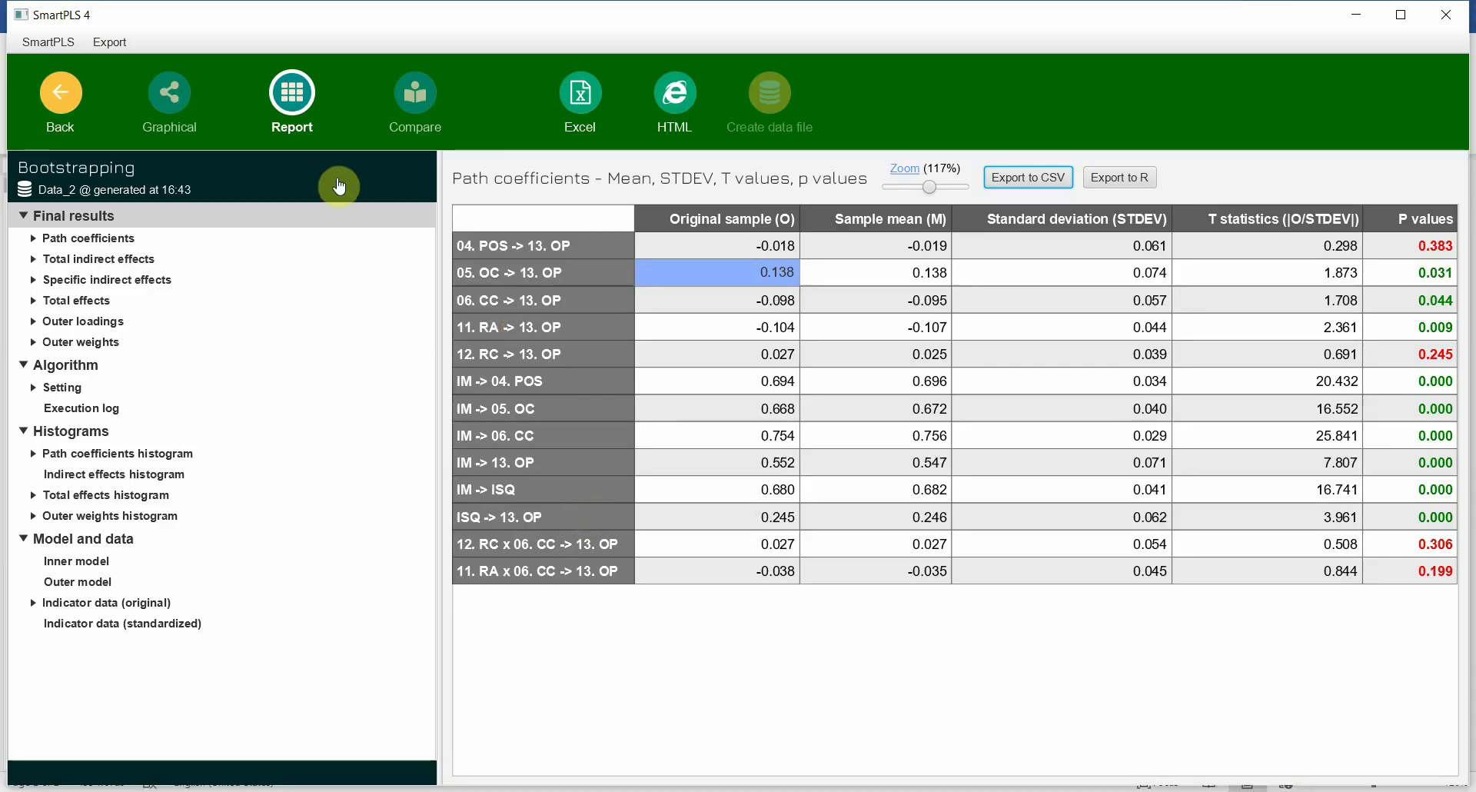
Step: Go from the results back to the path model editor and rerun bootstrapping
left_click(170, 96)
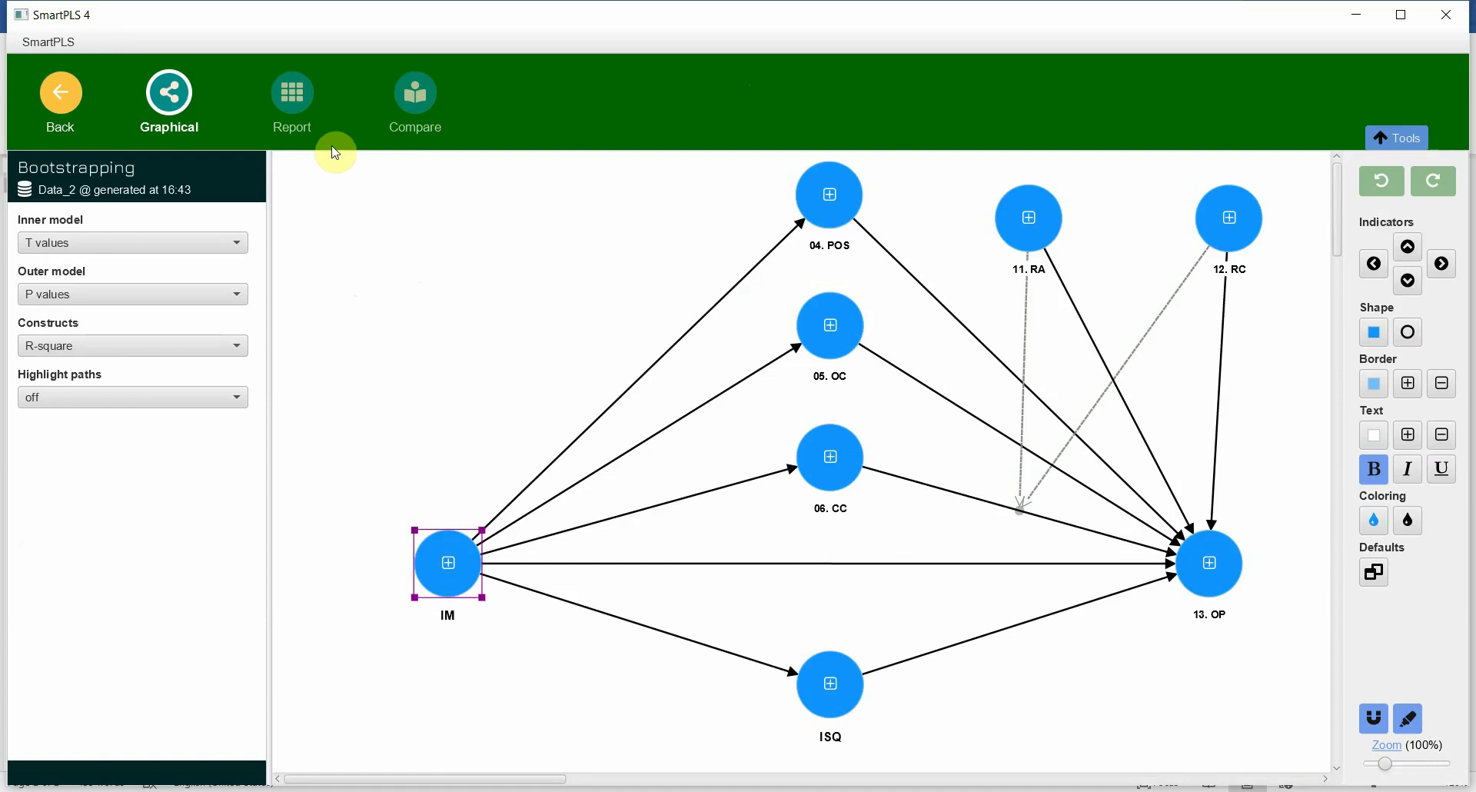
left_click(198, 182)
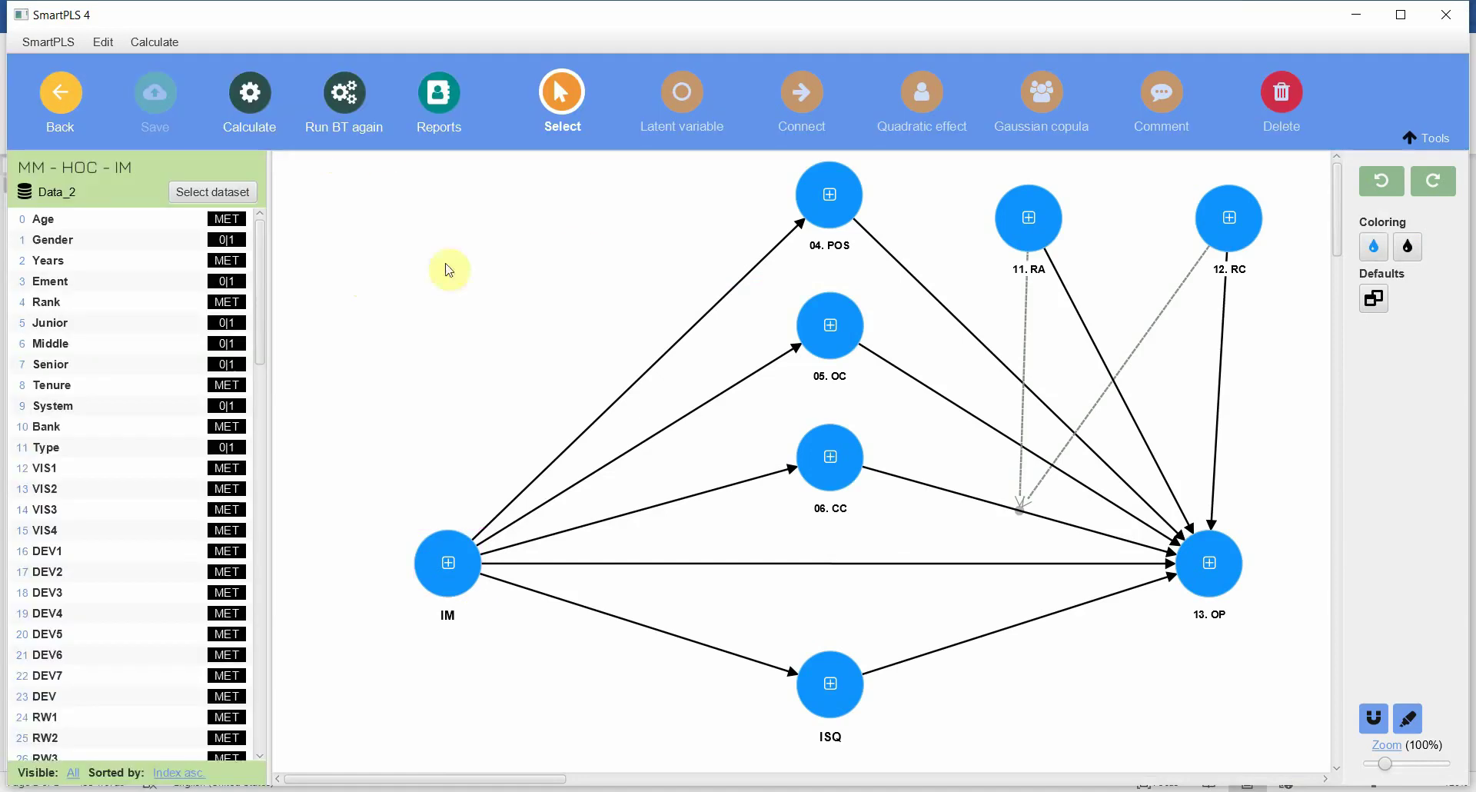
left_click(324, 99)
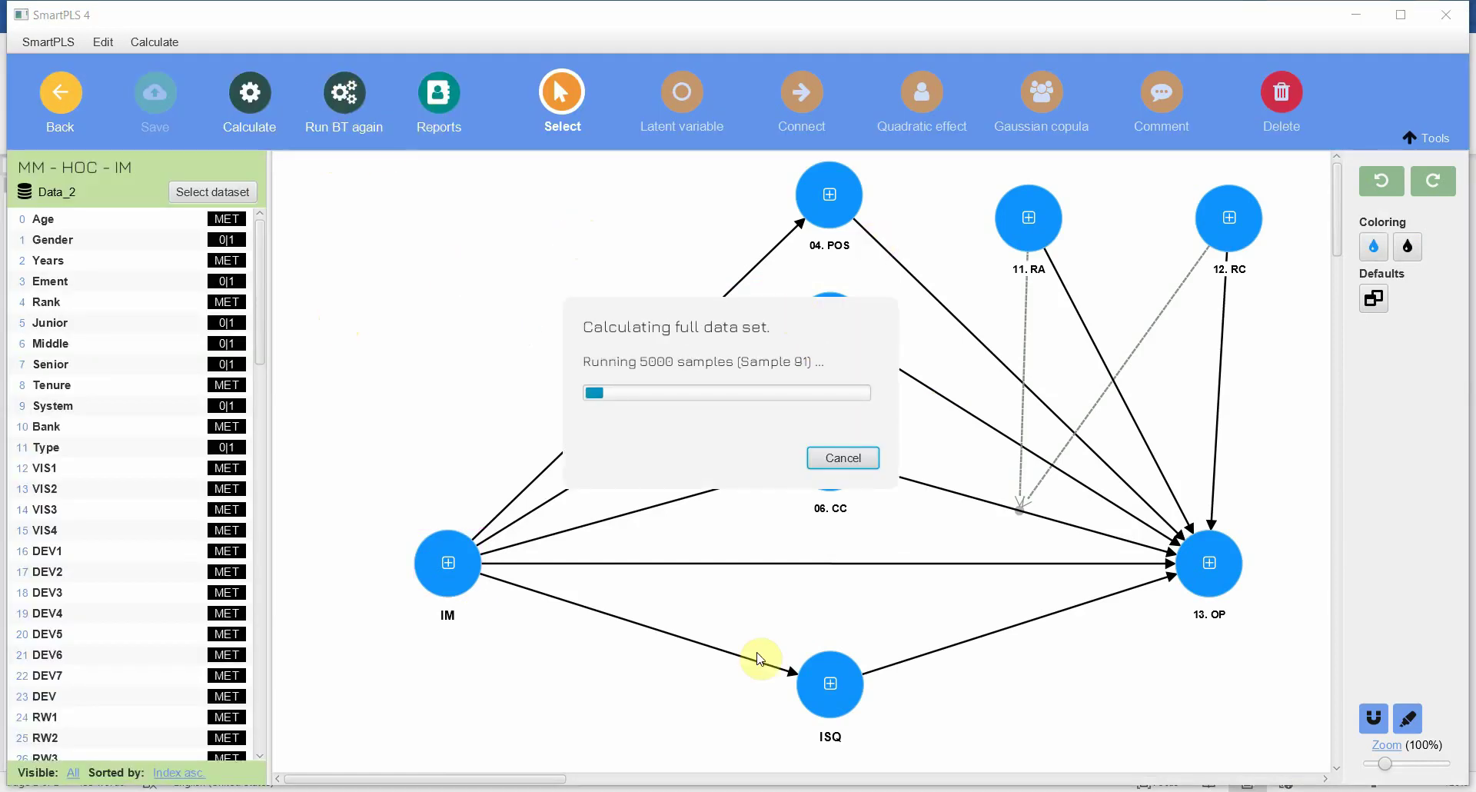
Step: Bring the Word report to the front and scroll to the Structural Model Assessment H1 results
mouse_move(980, 788)
left_click(980, 715)
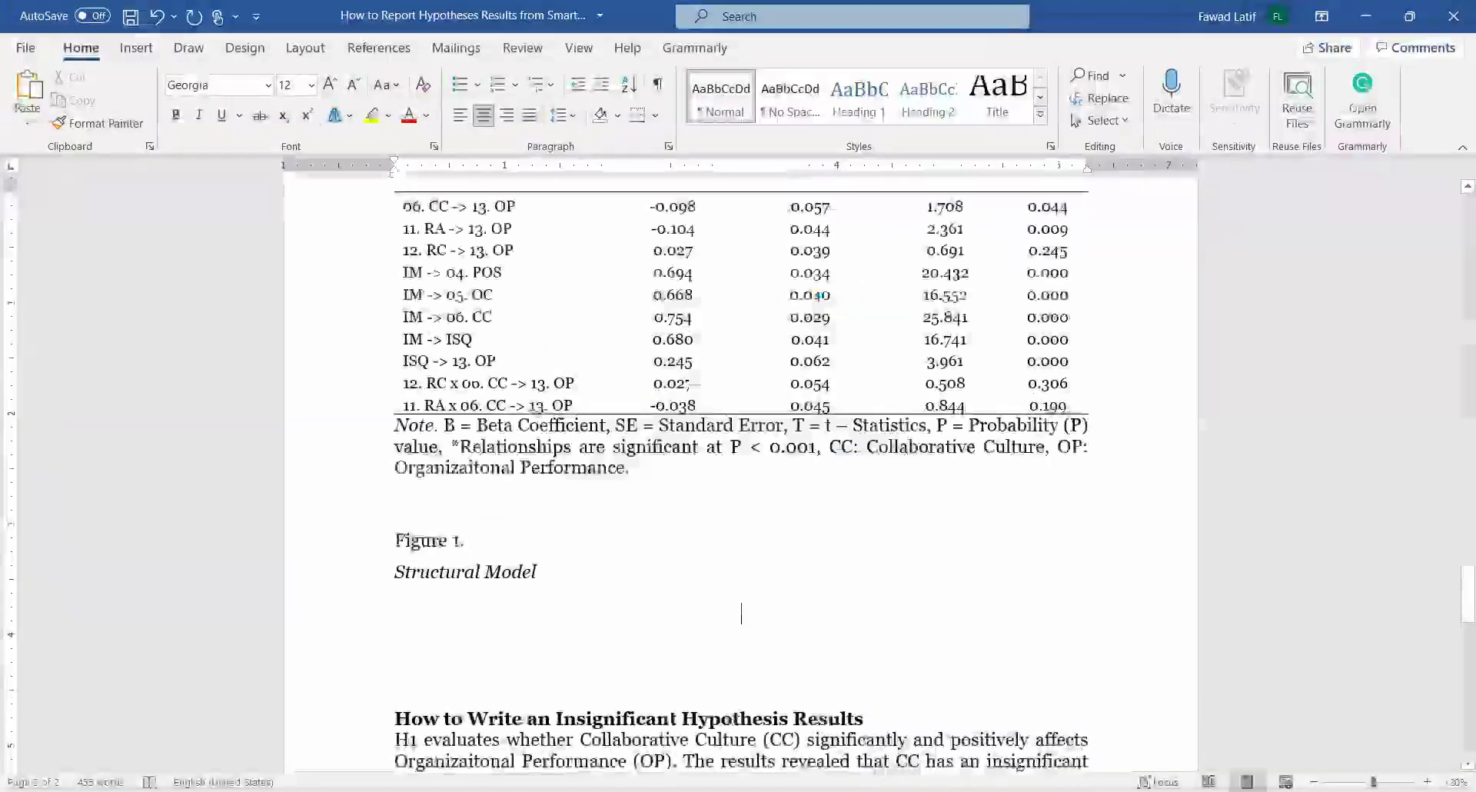
scroll(425, 617, "down", 8)
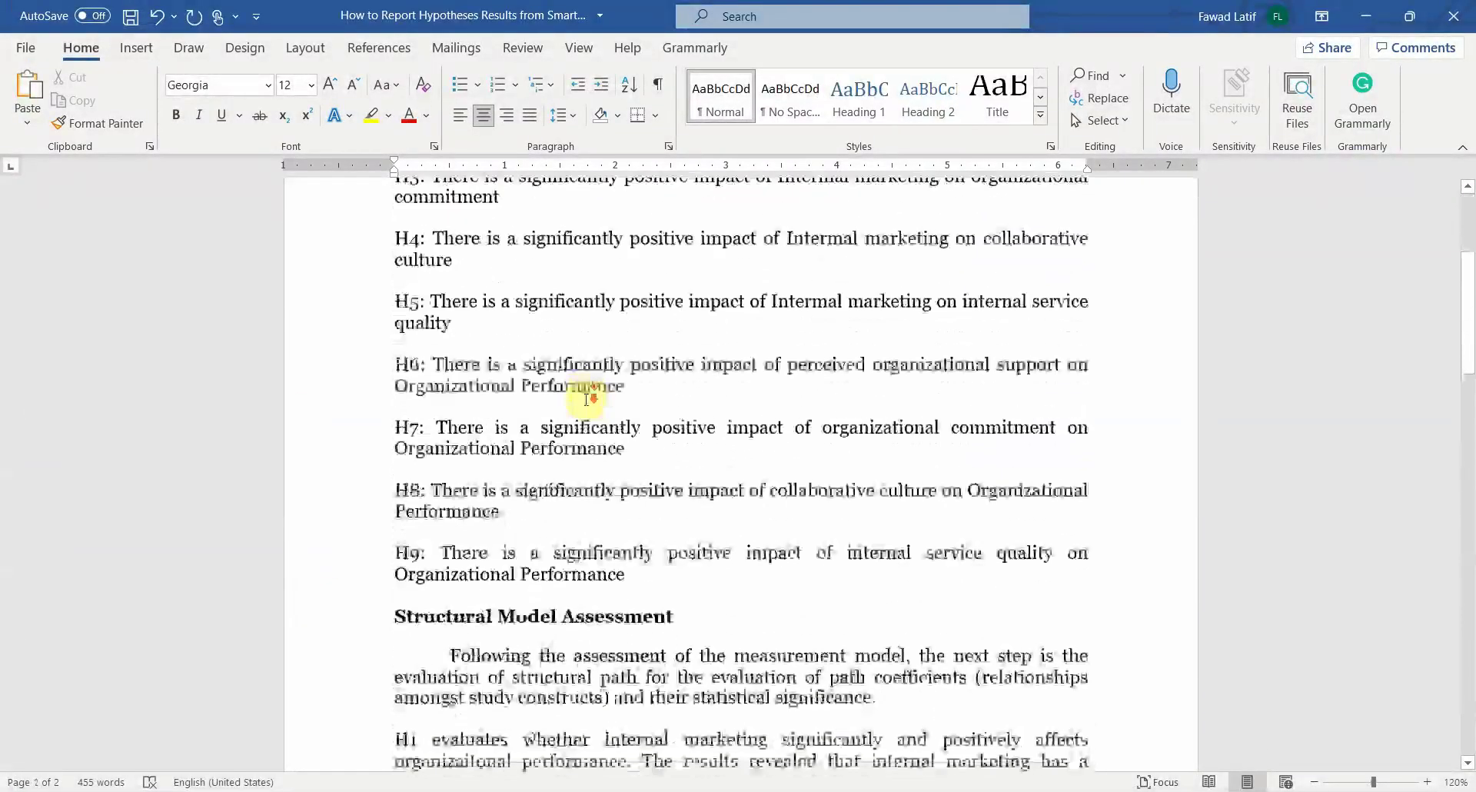
scroll(585, 399, "down", 1)
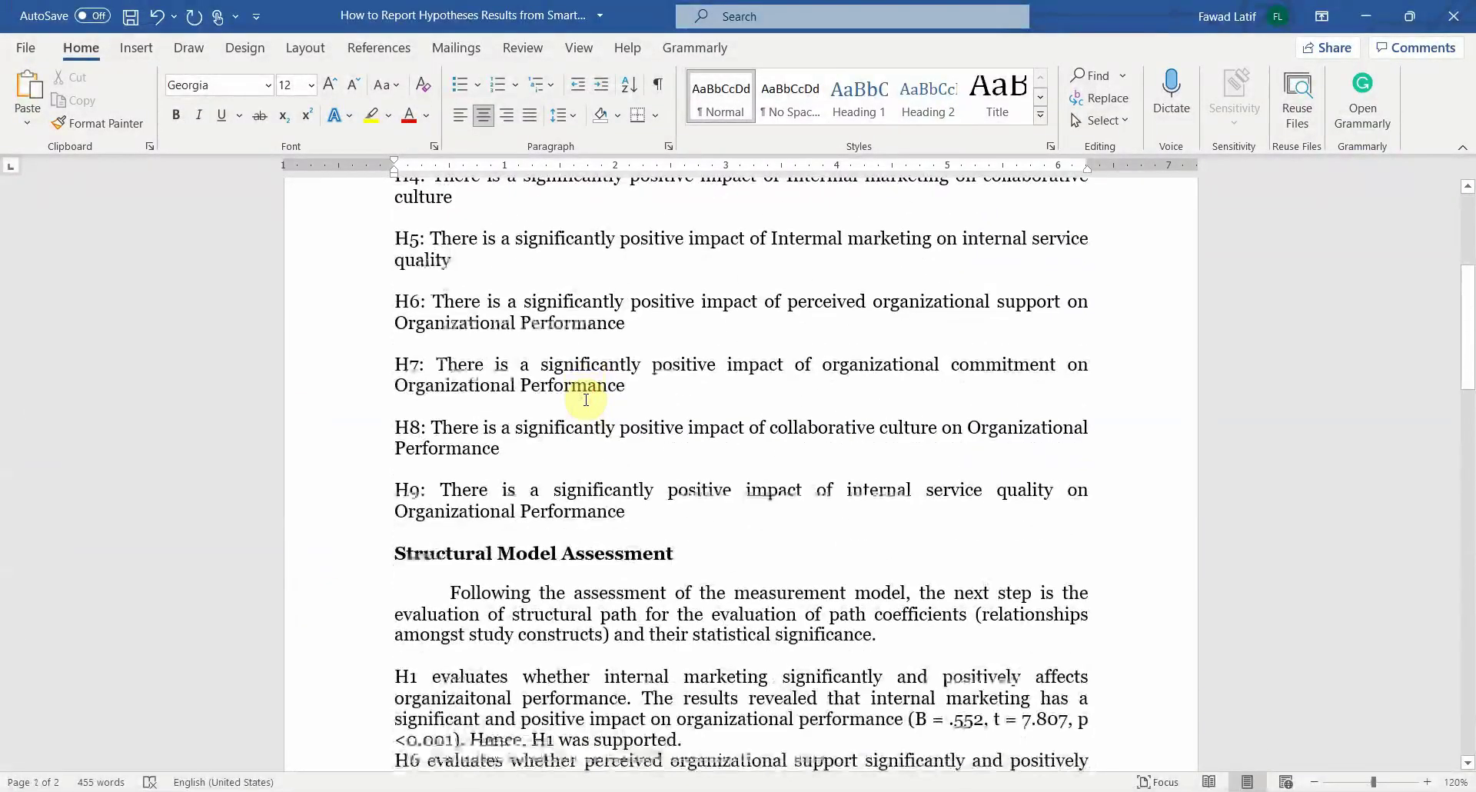